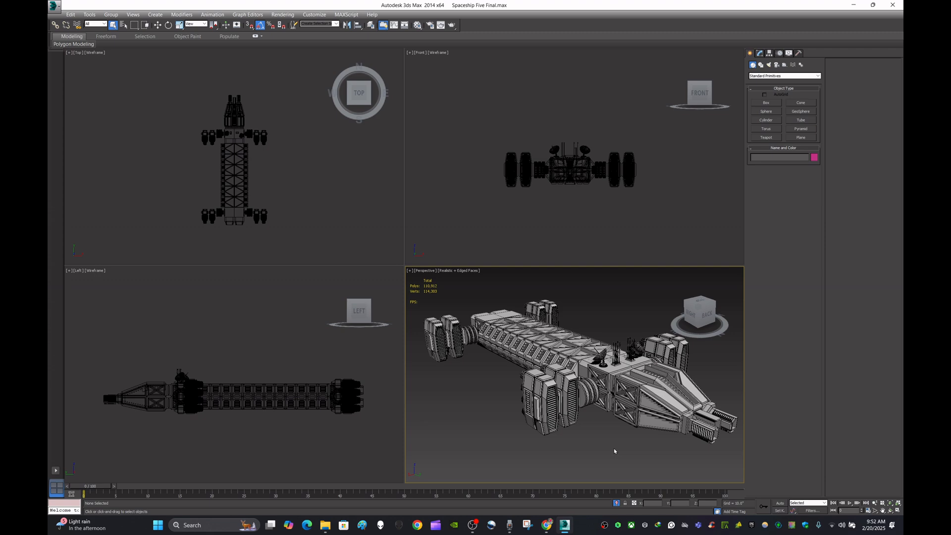
- Examine the spaceship model in the perspective view, maximizing that viewport to see it larger
{"action": "scroll", "coordinate": [606, 451], "scroll_direction": "down", "scroll_amount": 1}
{"action": "scroll", "coordinate": [607, 452], "scroll_direction": "up", "scroll_amount": 1}
{"action": "middle_click_drag", "start_coordinate": [606, 452], "coordinate": [601, 447]}
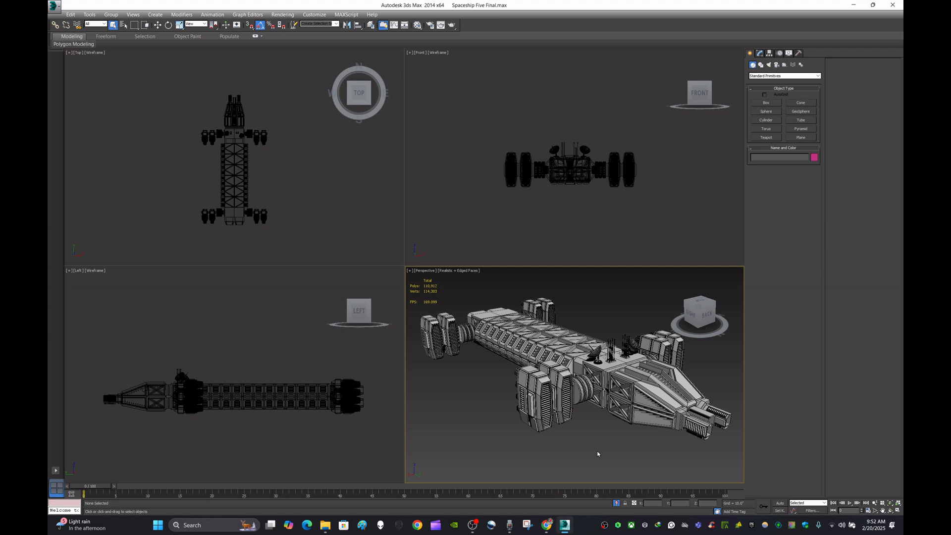
{"action": "scroll", "coordinate": [597, 453], "scroll_direction": "down", "scroll_amount": 1}
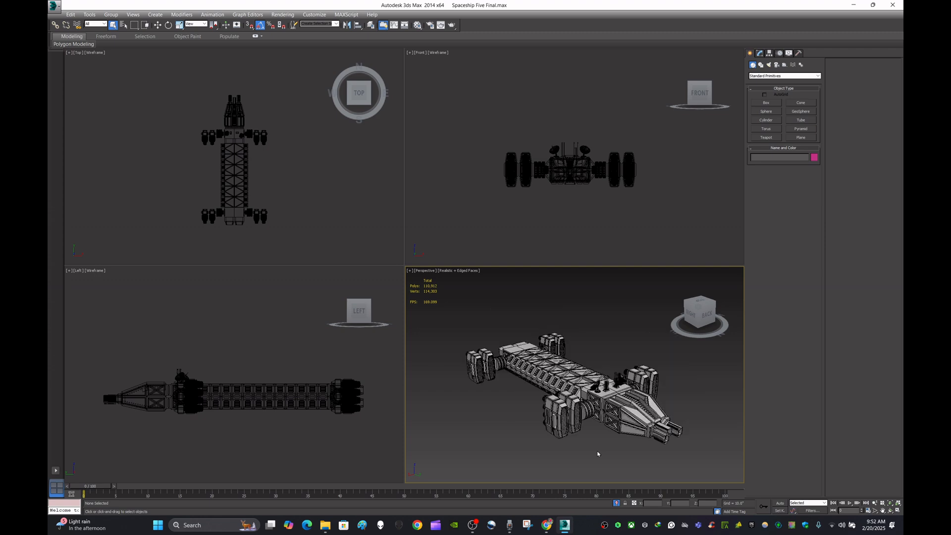
{"action": "scroll", "coordinate": [597, 453], "scroll_direction": "up", "scroll_amount": 1}
{"action": "middle_click_drag", "start_coordinate": [597, 451], "coordinate": [605, 453]}
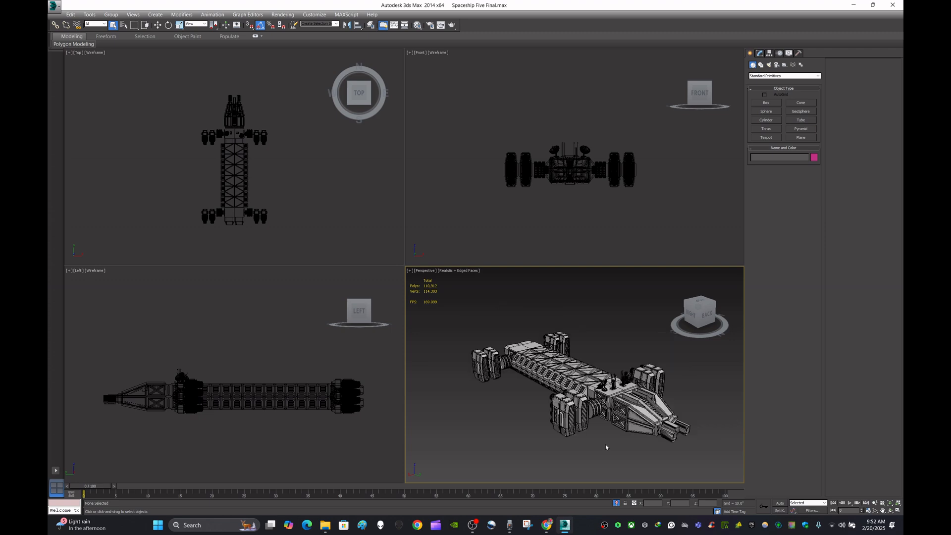
{"action": "middle_click_drag", "start_coordinate": [606, 447], "coordinate": [599, 442], "text": "alt"}
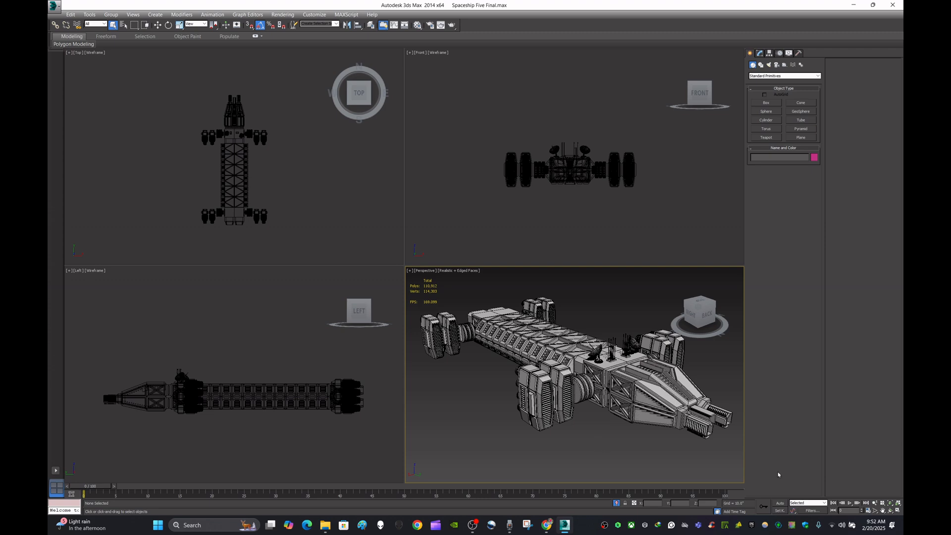
{"action": "left_click", "coordinate": [898, 512]}
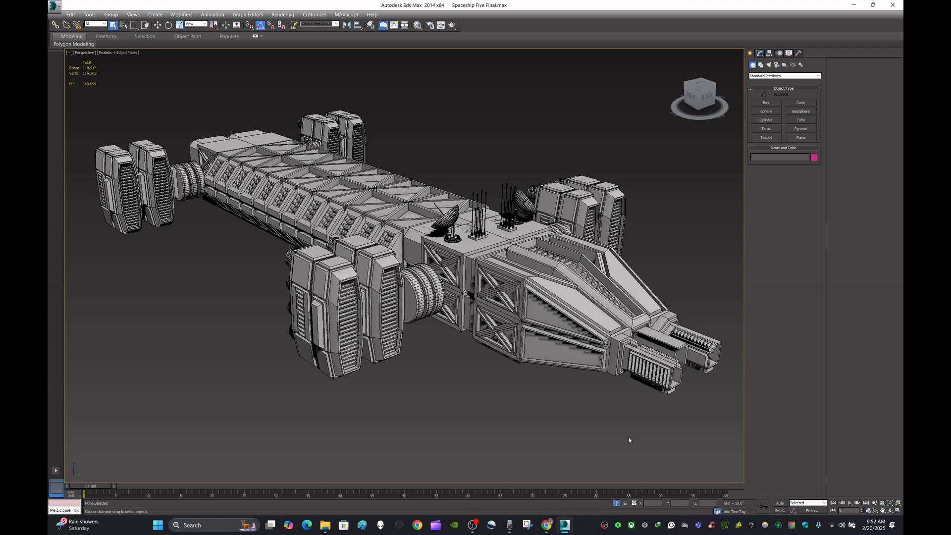
{"action": "scroll", "coordinate": [528, 395], "scroll_direction": "down", "scroll_amount": 3}
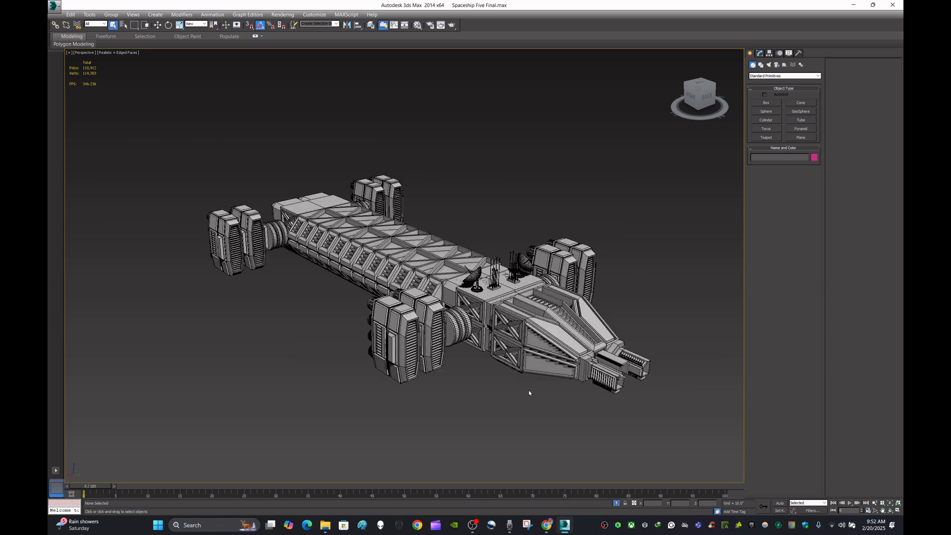
{"action": "middle_click_drag", "start_coordinate": [529, 393], "coordinate": [542, 396]}
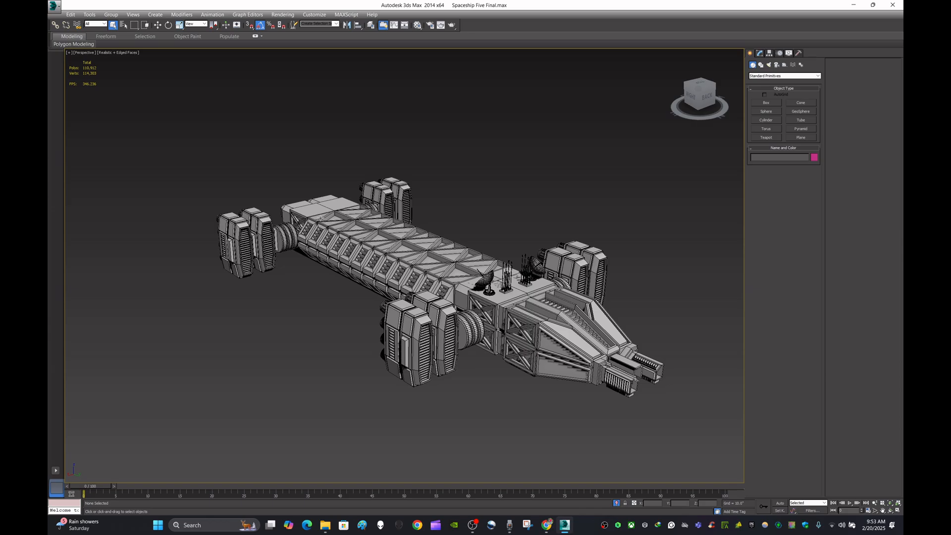
- Select the spaceship group and ungroup it into its separate objects
{"action": "middle_click_drag", "start_coordinate": [534, 322], "coordinate": [587, 276], "text": "alt"}
{"action": "scroll", "coordinate": [558, 344], "scroll_direction": "up", "scroll_amount": 3}
{"action": "scroll", "coordinate": [556, 343], "scroll_direction": "down", "scroll_amount": 3}
{"action": "scroll", "coordinate": [587, 316], "scroll_direction": "up", "scroll_amount": 3}
{"action": "left_click", "coordinate": [587, 276]}
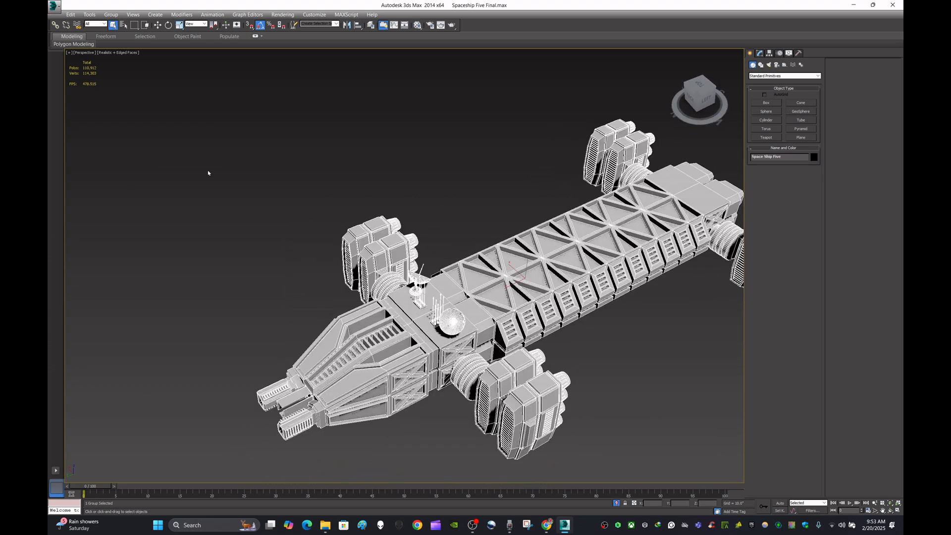
{"action": "left_click", "coordinate": [111, 14]}
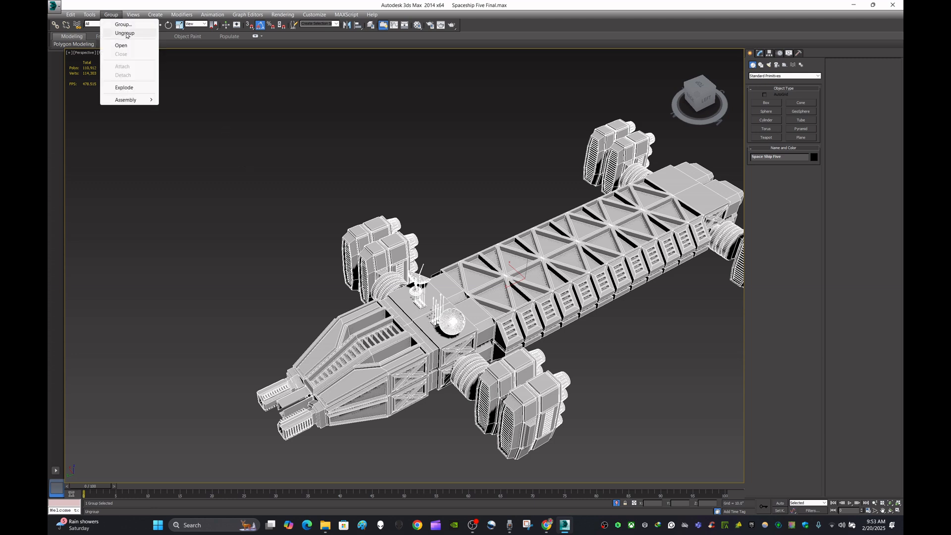
{"action": "left_click", "coordinate": [126, 34]}
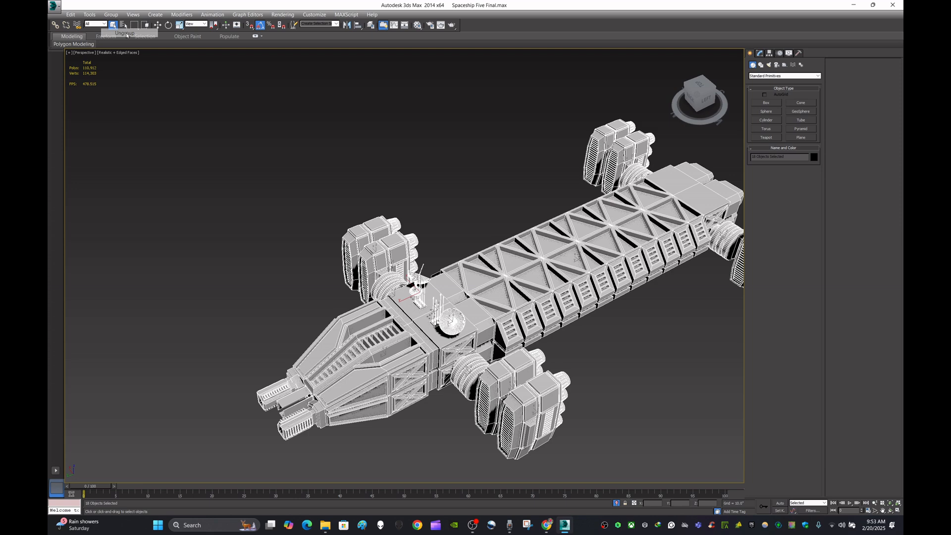
- Select the ship's front nose section and inspect it from several angles
{"action": "left_click", "coordinate": [223, 240]}
{"action": "middle_click_drag", "start_coordinate": [223, 240], "coordinate": [357, 230], "text": "alt"}
{"action": "scroll", "coordinate": [419, 337], "scroll_direction": "up", "scroll_amount": 2}
{"action": "left_click", "coordinate": [419, 312]}
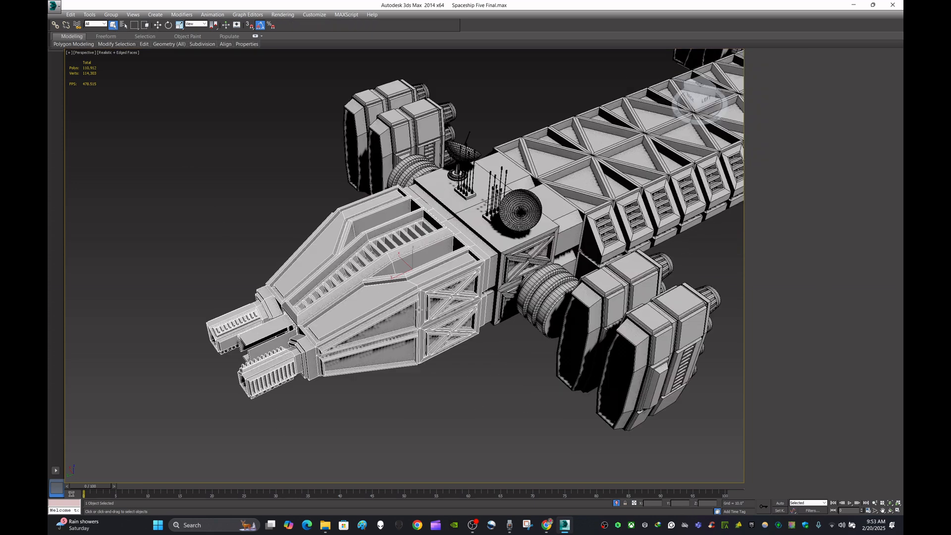
{"action": "scroll", "coordinate": [419, 311], "scroll_direction": "down", "scroll_amount": 4}
{"action": "middle_click_drag", "start_coordinate": [588, 300], "coordinate": [575, 324]}
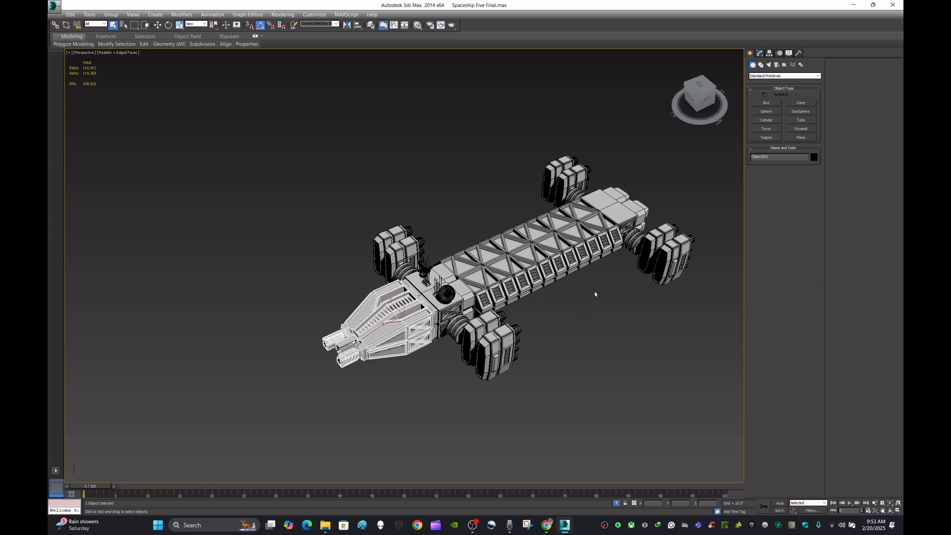
{"action": "middle_click_drag", "start_coordinate": [595, 295], "coordinate": [575, 304]}
{"action": "scroll", "coordinate": [526, 324], "scroll_direction": "up", "scroll_amount": 3}
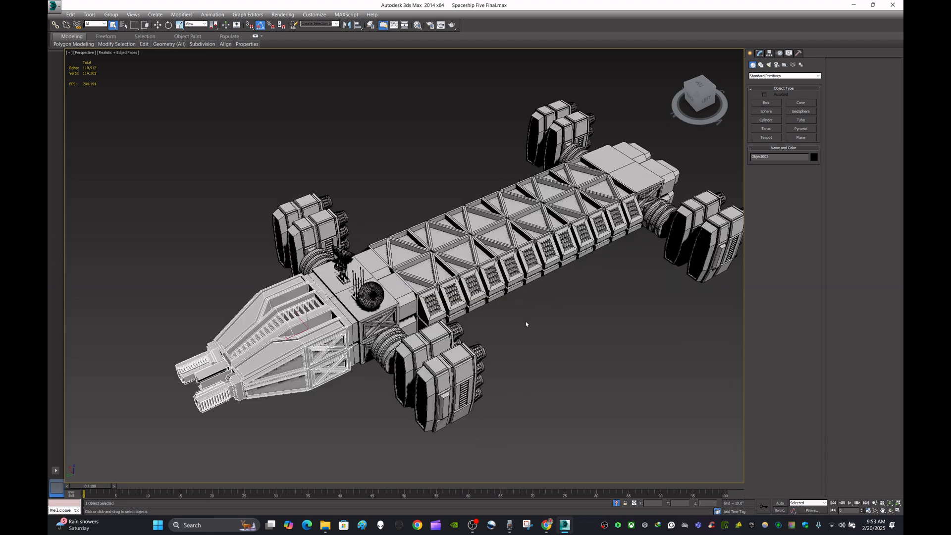
{"action": "middle_click_drag", "start_coordinate": [557, 338], "coordinate": [601, 322]}
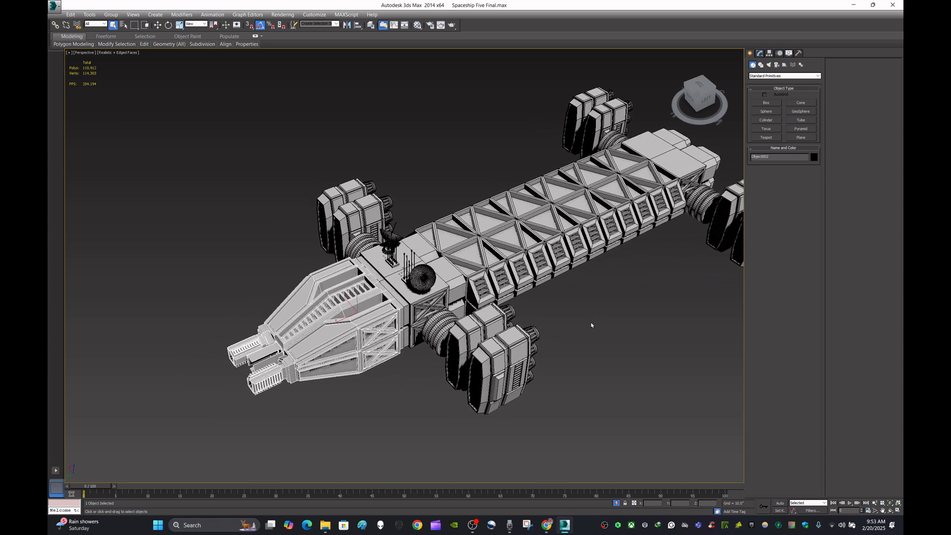
{"action": "scroll", "coordinate": [591, 325], "scroll_direction": "down", "scroll_amount": 3}
{"action": "scroll", "coordinate": [591, 326], "scroll_direction": "up", "scroll_amount": 3}
{"action": "middle_click_drag", "start_coordinate": [591, 325], "coordinate": [656, 312]}
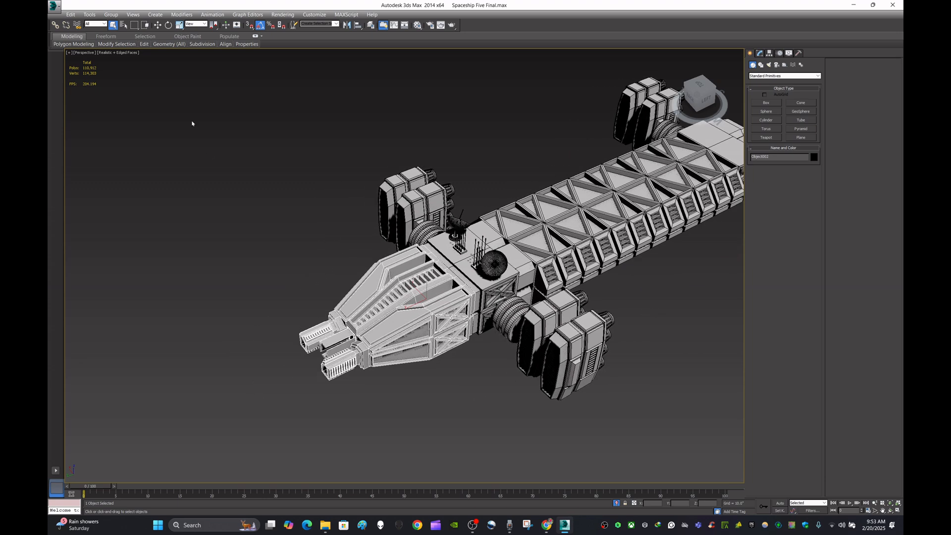
- Move the front nose section forward, away from the rest of the ship's body
{"action": "left_click", "coordinate": [158, 24]}
{"action": "left_click", "coordinate": [223, 206]}
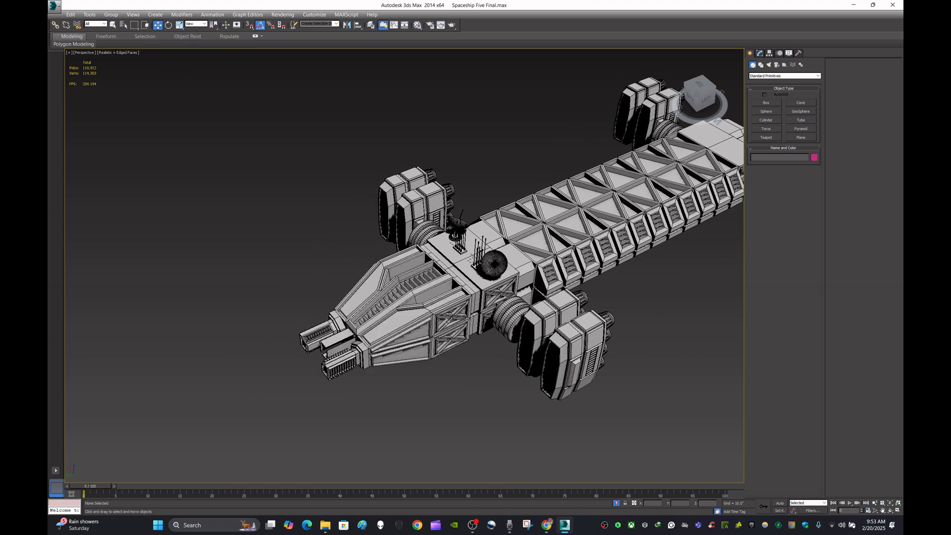
{"action": "left_click", "coordinate": [440, 327]}
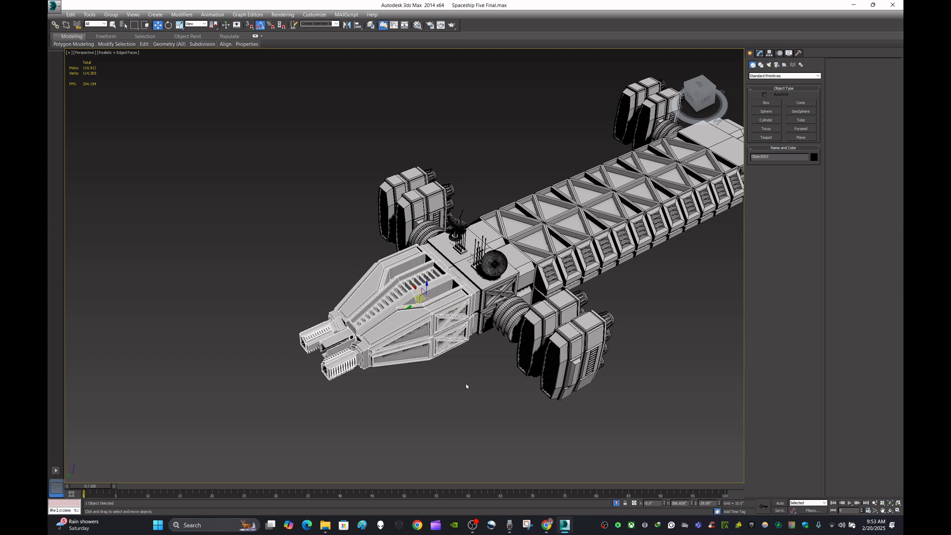
{"action": "left_click", "coordinate": [442, 403]}
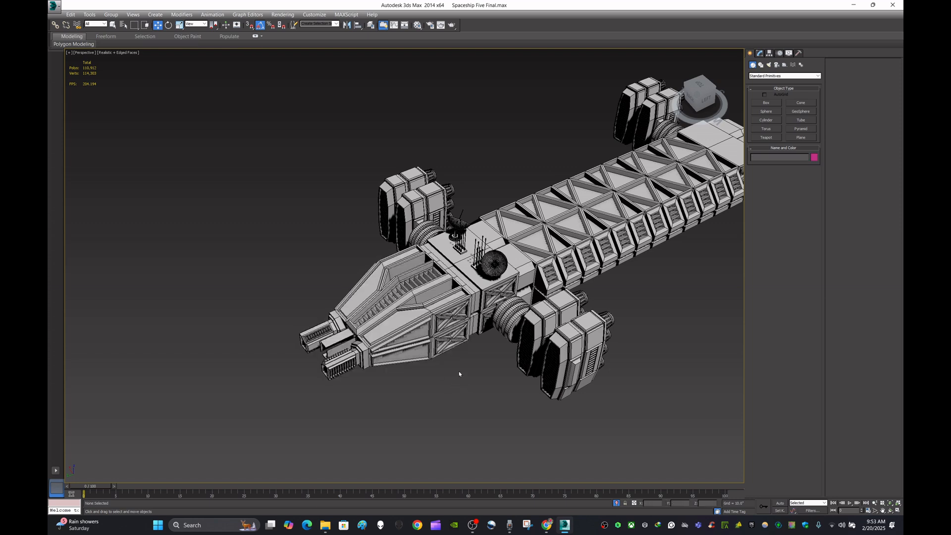
{"action": "middle_click_drag", "start_coordinate": [458, 374], "coordinate": [489, 309], "text": "alt"}
{"action": "scroll", "coordinate": [474, 310], "scroll_direction": "up", "scroll_amount": 3}
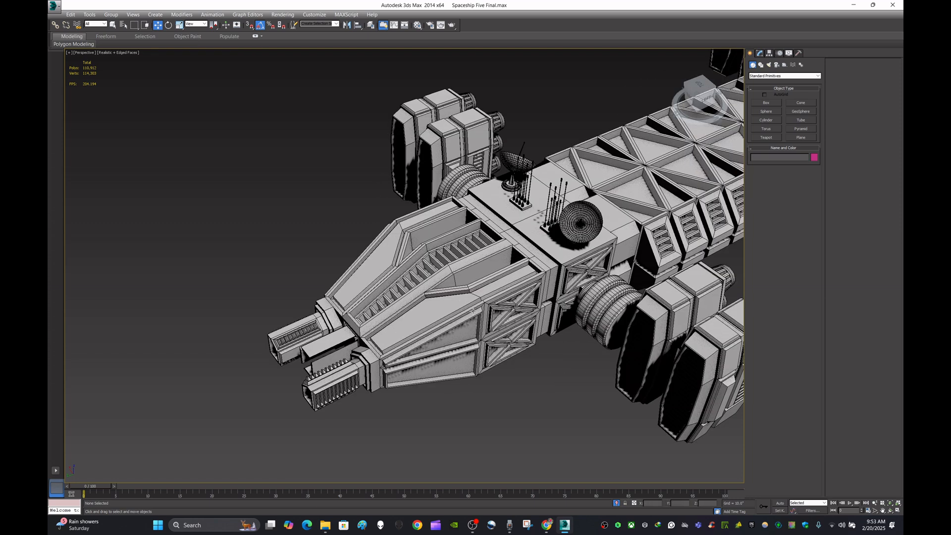
{"action": "left_click", "coordinate": [473, 311]}
{"action": "left_click", "coordinate": [499, 393]}
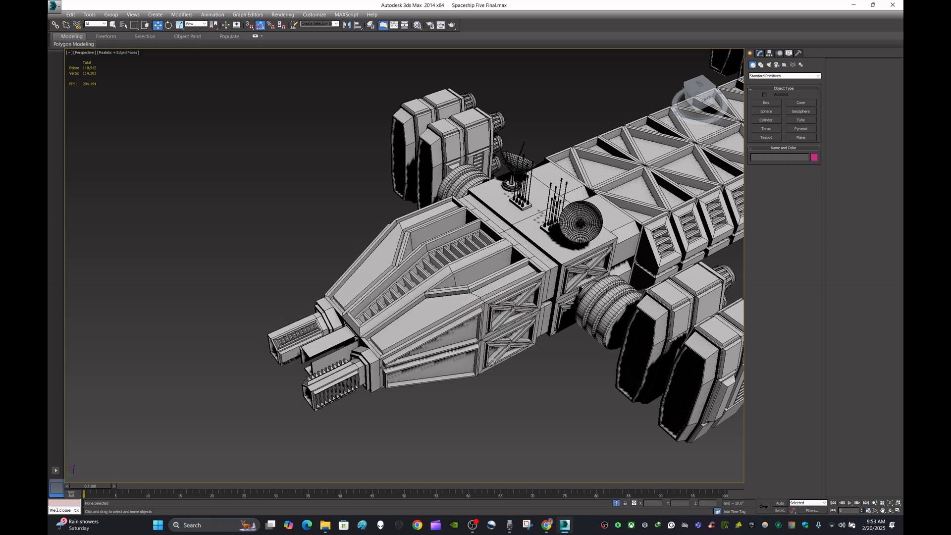
{"action": "left_click", "coordinate": [479, 309]}
{"action": "left_click", "coordinate": [498, 392]}
{"action": "left_click", "coordinate": [474, 290]}
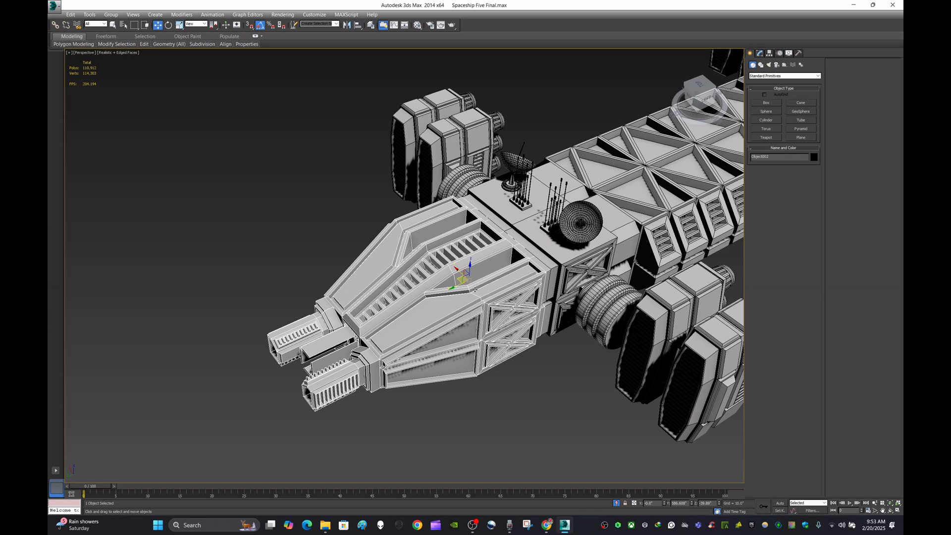
{"action": "left_click", "coordinate": [488, 390]}
{"action": "left_click", "coordinate": [477, 308]}
{"action": "scroll", "coordinate": [477, 307], "scroll_direction": "down", "scroll_amount": 3}
{"action": "left_click_drag", "start_coordinate": [463, 289], "coordinate": [412, 316]}
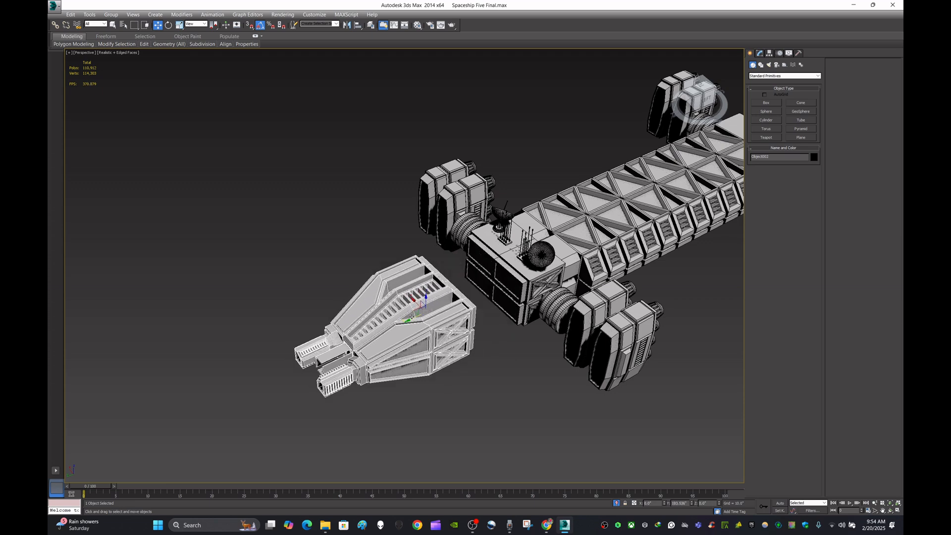
- Try moving a side engine pod away from the hull, then undo the move
{"action": "left_click", "coordinate": [594, 317]}
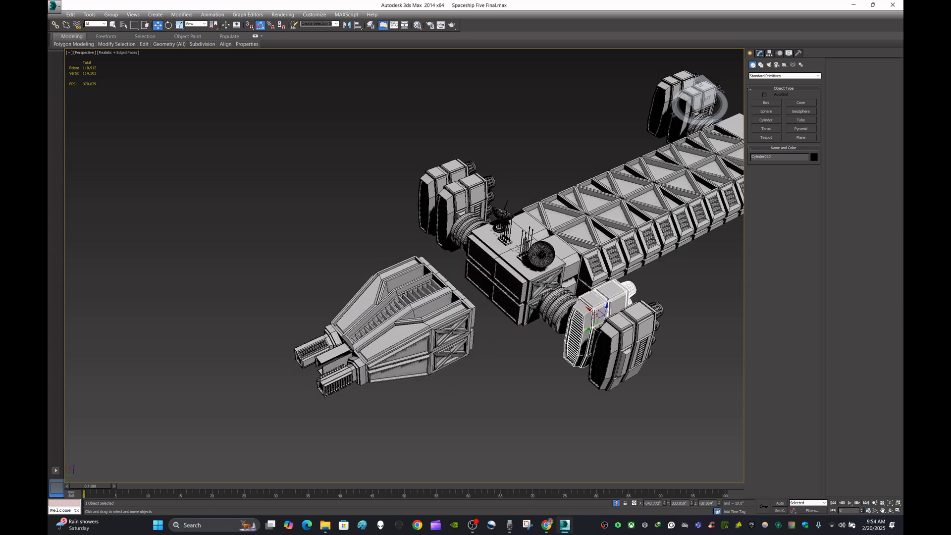
{"action": "left_click", "coordinate": [618, 351]}
{"action": "left_click_drag", "start_coordinate": [611, 335], "coordinate": [634, 354]}
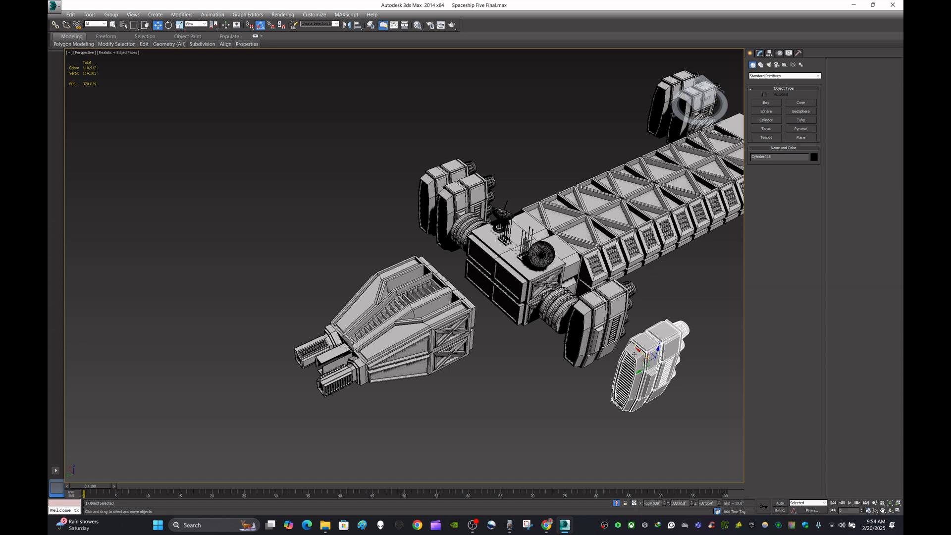
{"action": "key", "text": "ctrl+z"}
{"action": "left_click", "coordinate": [522, 378]}
- Isolate the front nose section so it is displayed on its own
{"action": "left_click", "coordinate": [418, 316]}
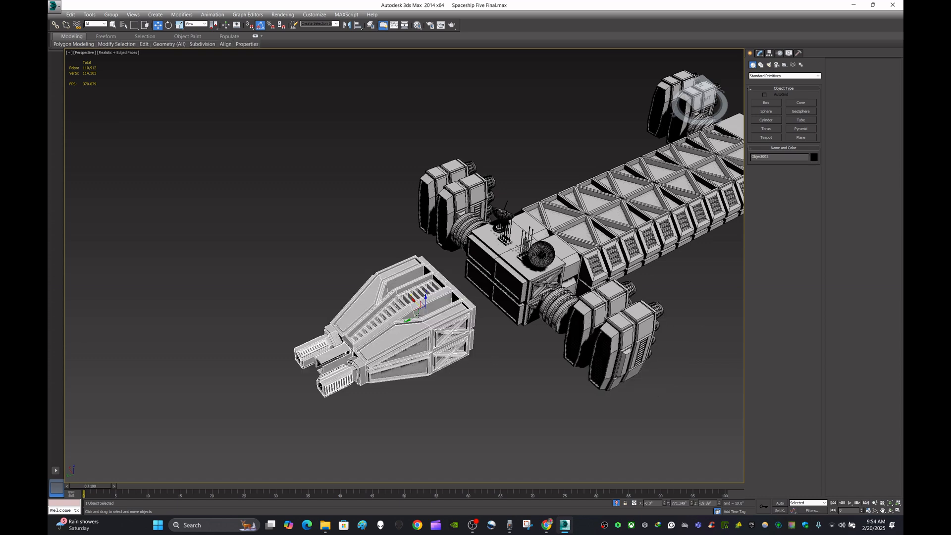
{"action": "key", "text": "alt+q"}
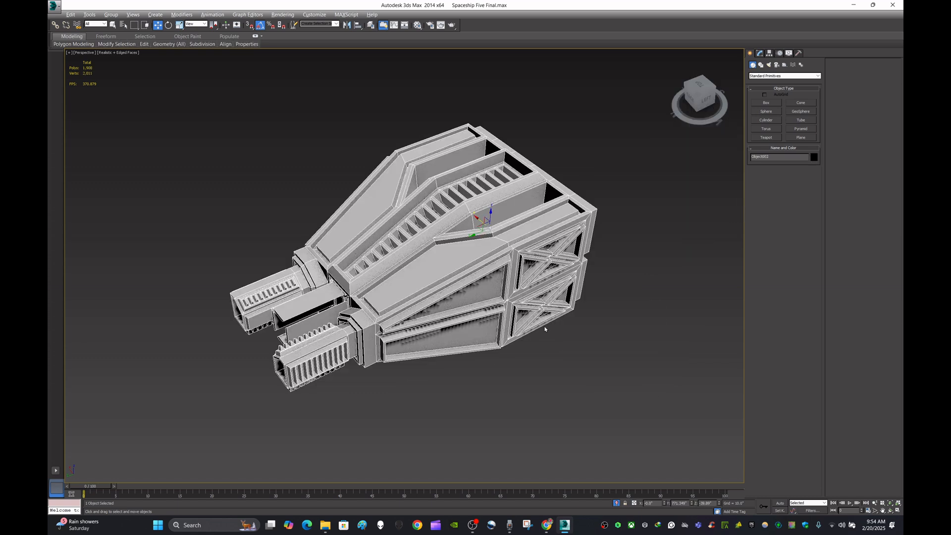
{"action": "middle_click_drag", "start_coordinate": [544, 328], "coordinate": [601, 306], "text": "alt"}
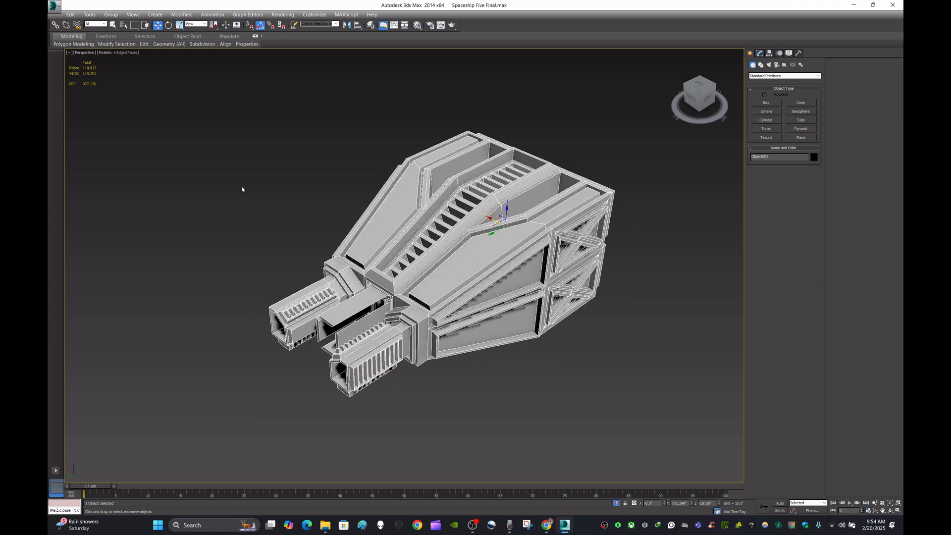
- Switch the perspective viewport to Shaded display with edged faces
{"action": "left_click", "coordinate": [116, 52]}
{"action": "left_click", "coordinate": [149, 70]}
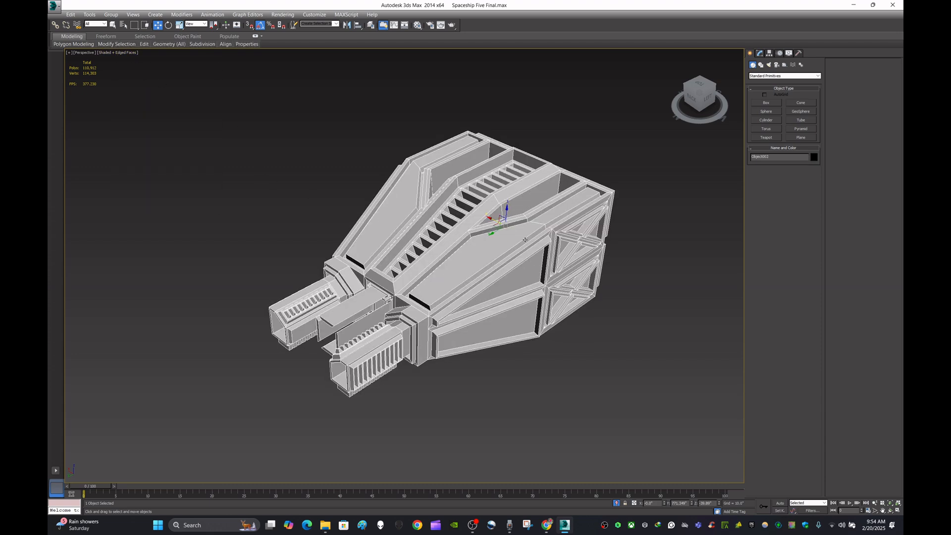
{"action": "mouse_move", "coordinate": [525, 240]}
{"action": "middle_mouse_down", "text": "alt"}
{"action": "mouse_move", "coordinate": [585, 240]}
{"action": "mouse_move", "coordinate": [538, 246]}
{"action": "middle_mouse_up", "text": "alt"}
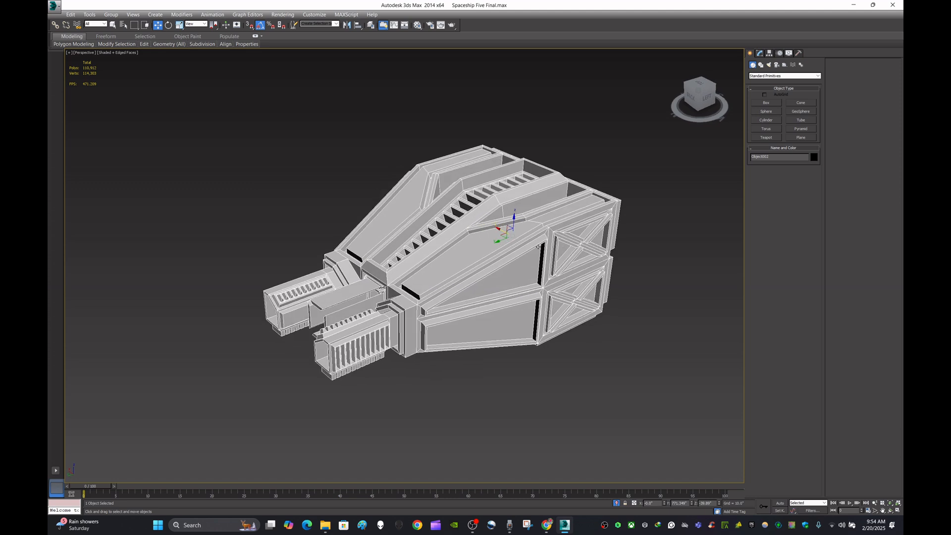
{"action": "middle_click_drag", "start_coordinate": [644, 168], "coordinate": [607, 166]}
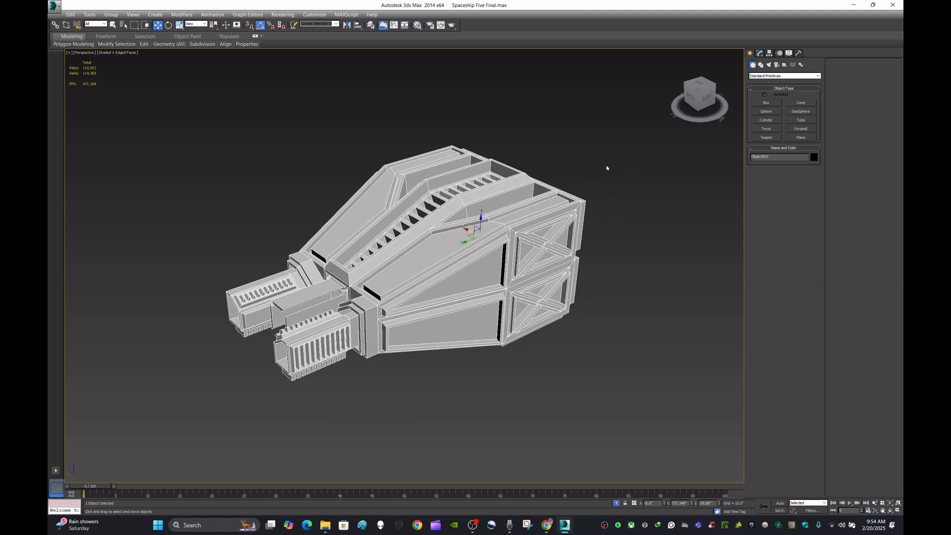
- Add an Unwrap UVW modifier to the nose section and open the UV Editor
{"action": "left_click", "coordinate": [760, 53]}
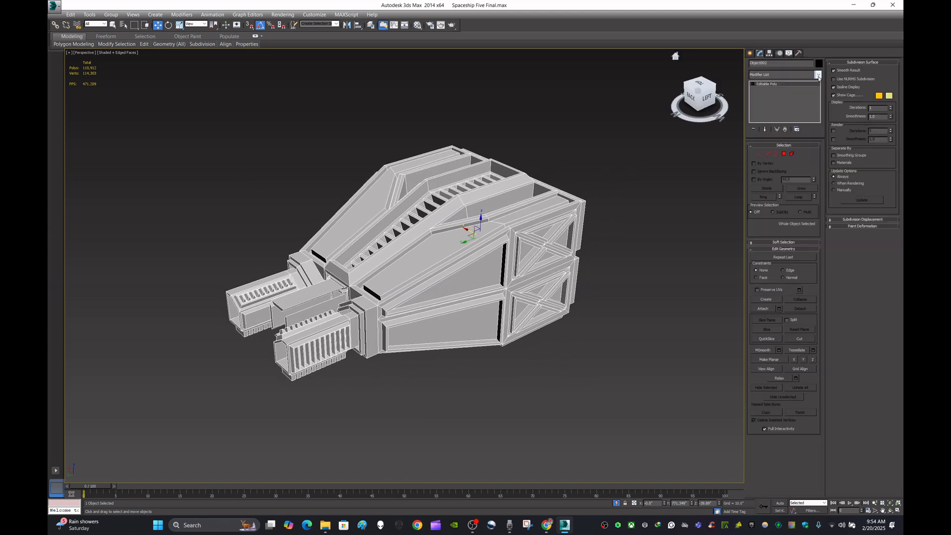
{"action": "left_click", "coordinate": [818, 75]}
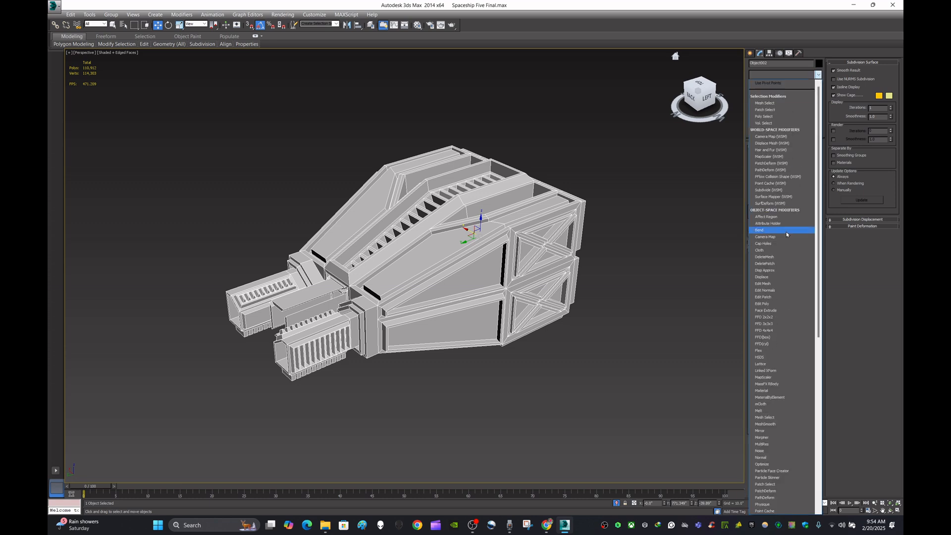
{"action": "scroll", "coordinate": [784, 243], "scroll_direction": "down", "scroll_amount": 1}
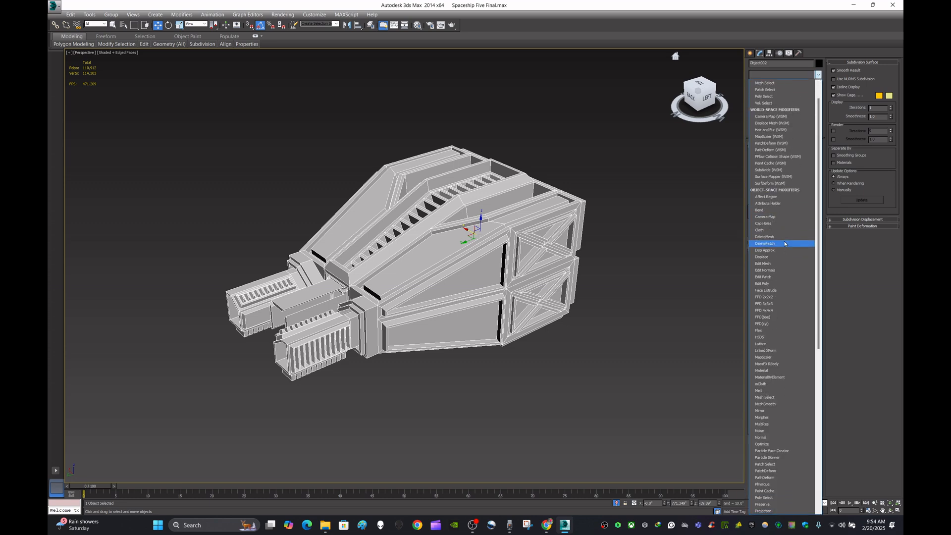
{"action": "key", "text": "u"}
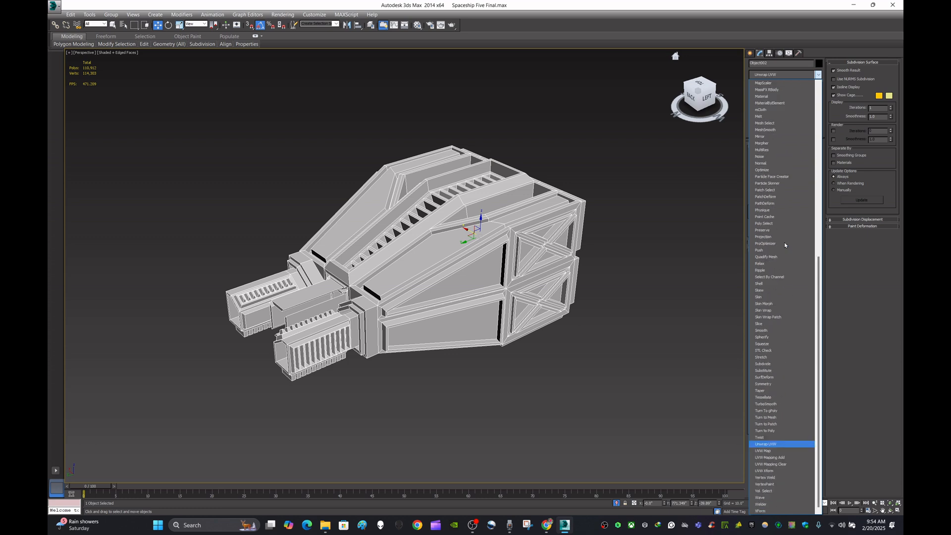
{"action": "left_click", "coordinate": [776, 445]}
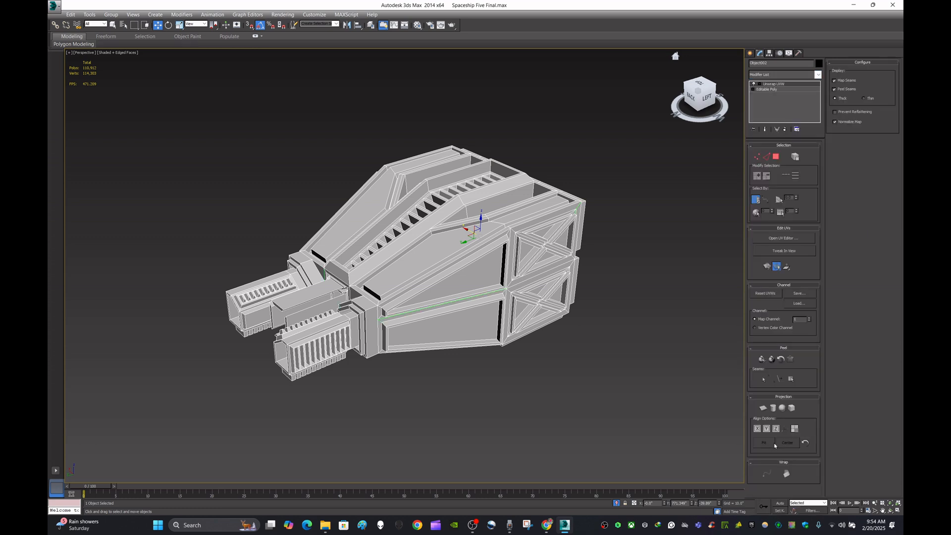
{"action": "left_click", "coordinate": [789, 238]}
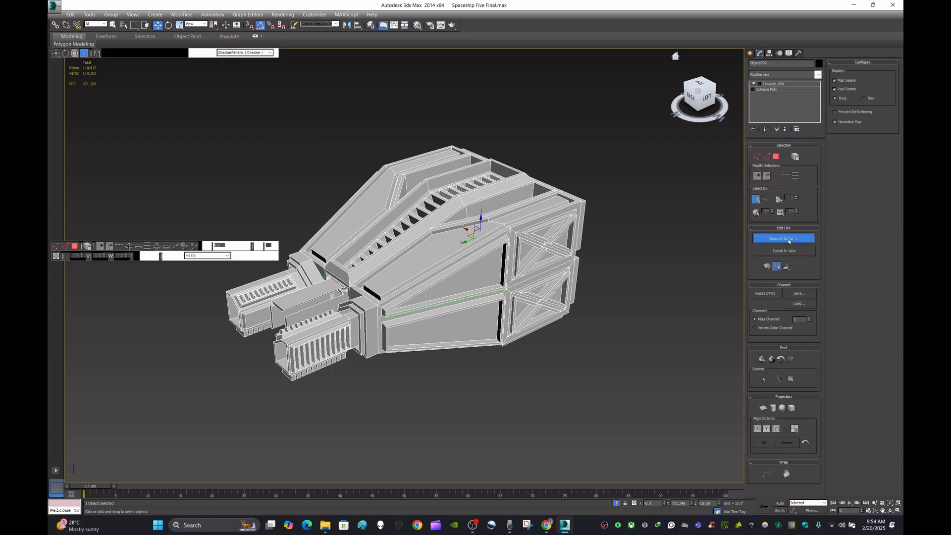
{"action": "scroll", "coordinate": [162, 185], "scroll_direction": "down", "scroll_amount": 5}
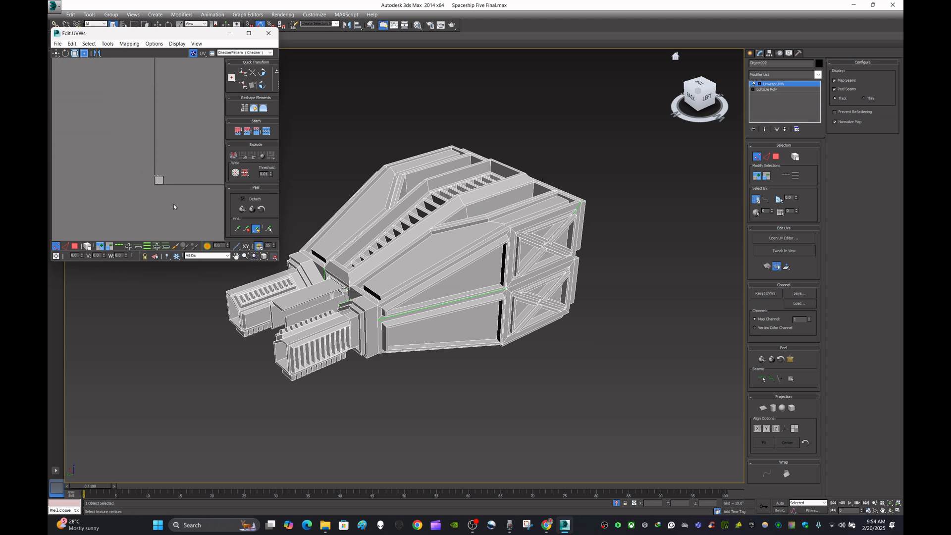
{"action": "scroll", "coordinate": [168, 185], "scroll_direction": "up", "scroll_amount": 5}
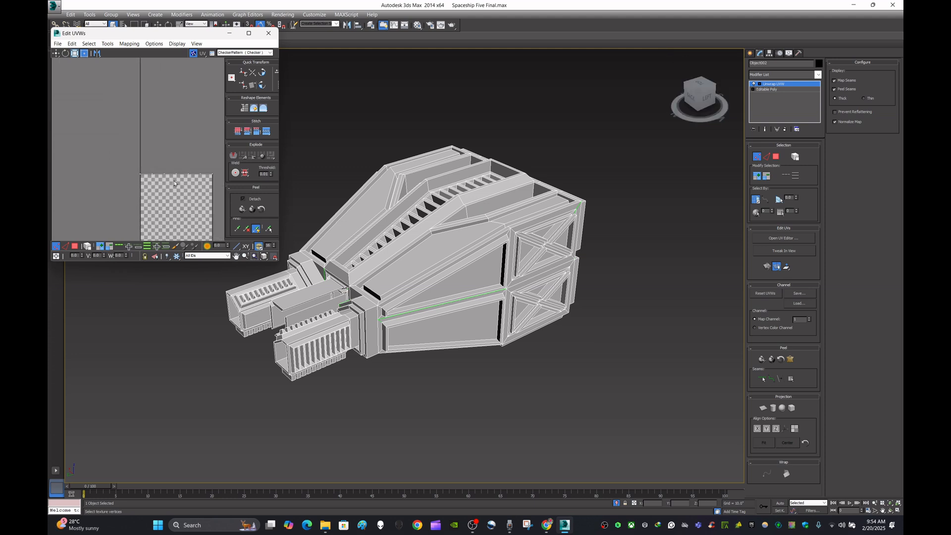
{"action": "scroll", "coordinate": [178, 186], "scroll_direction": "down", "scroll_amount": 4}
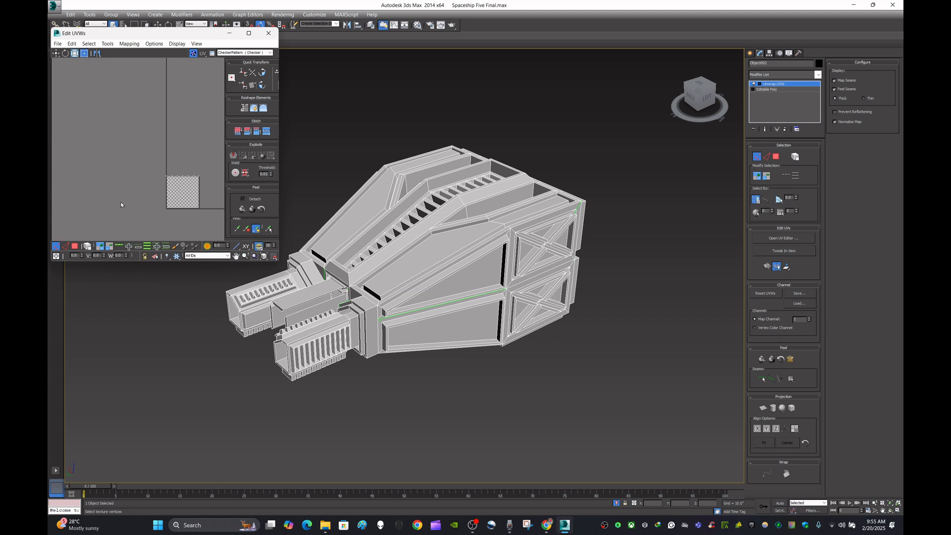
{"action": "left_click", "coordinate": [74, 247]}
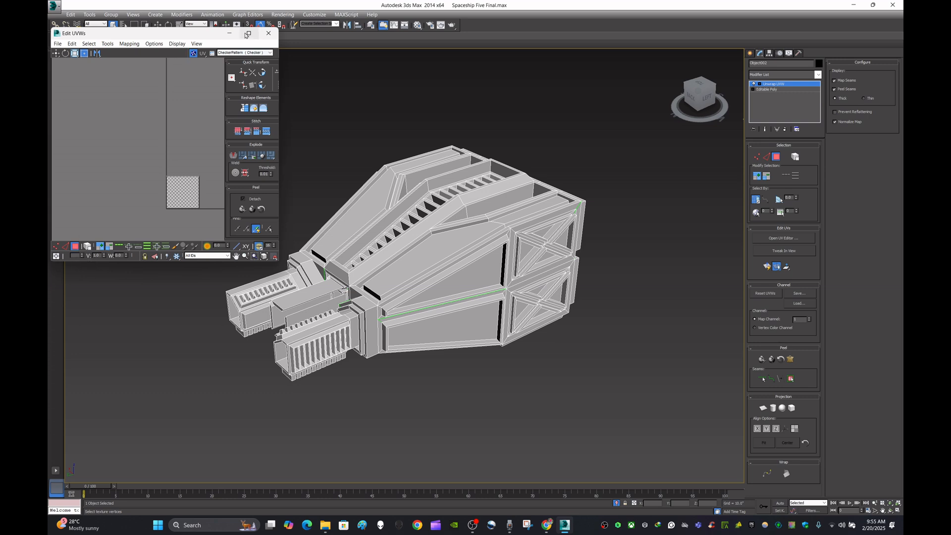
{"action": "left_click", "coordinate": [268, 35]}
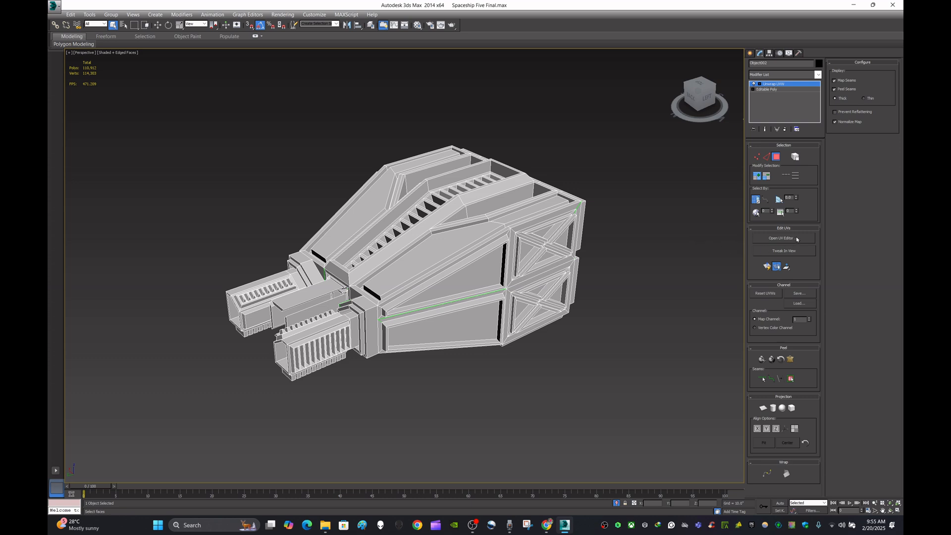
- Replace the nose section's Unwrap UVW modifier with a fresh one and open the UV Editor
{"action": "right_click", "coordinate": [799, 85]}
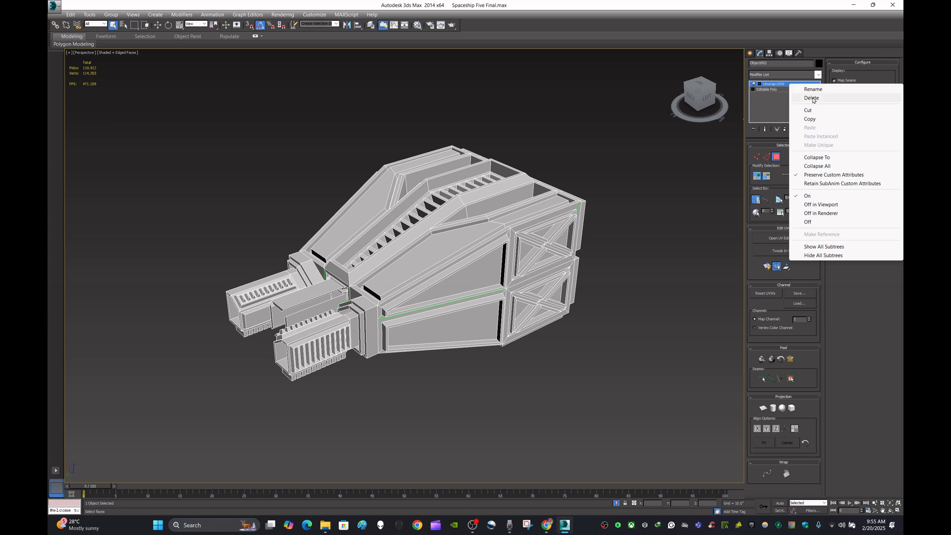
{"action": "left_click", "coordinate": [813, 98]}
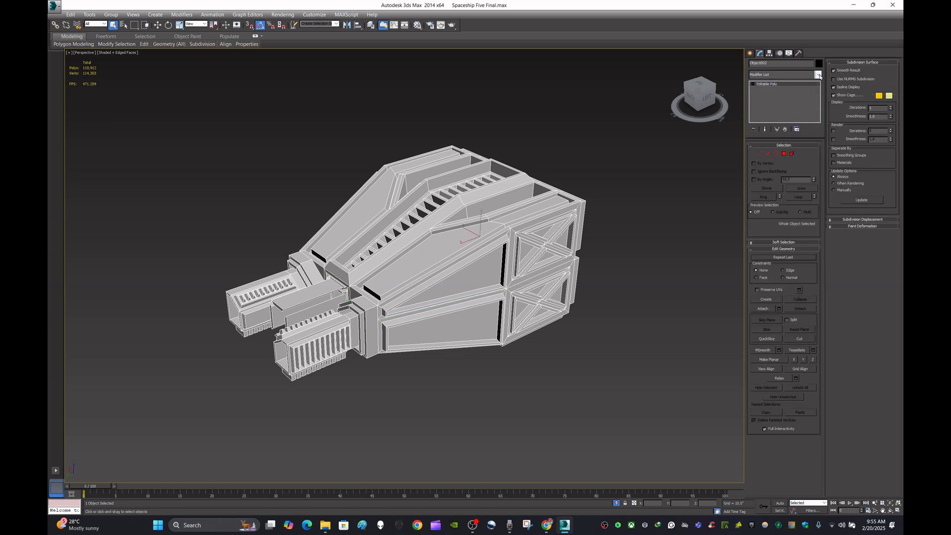
{"action": "left_click", "coordinate": [818, 75]}
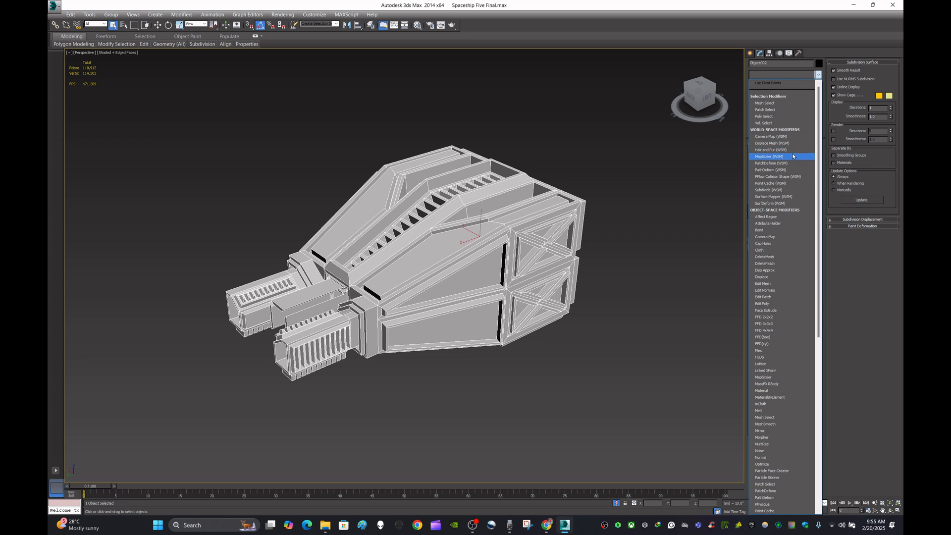
{"action": "scroll", "coordinate": [792, 158], "scroll_direction": "down", "scroll_amount": 15}
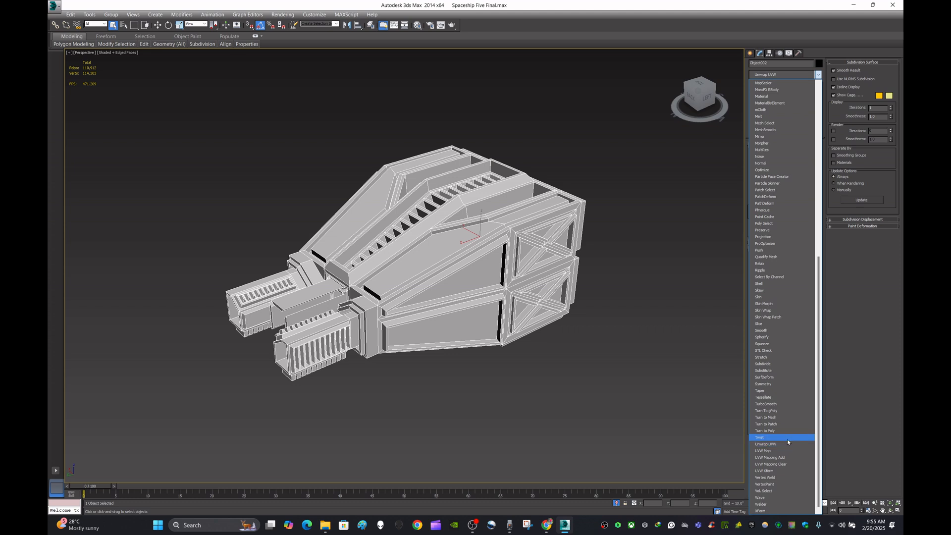
{"action": "left_click", "coordinate": [789, 445]}
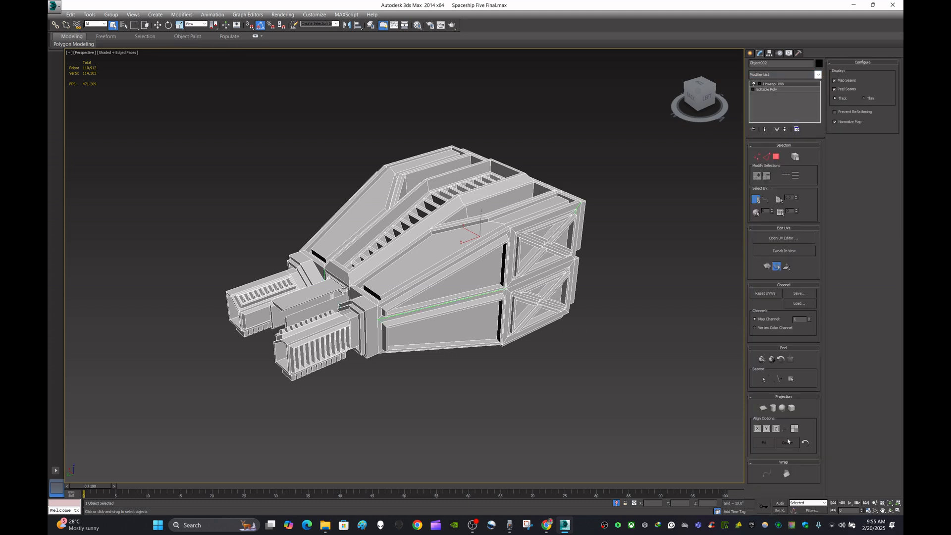
{"action": "left_click", "coordinate": [802, 239]}
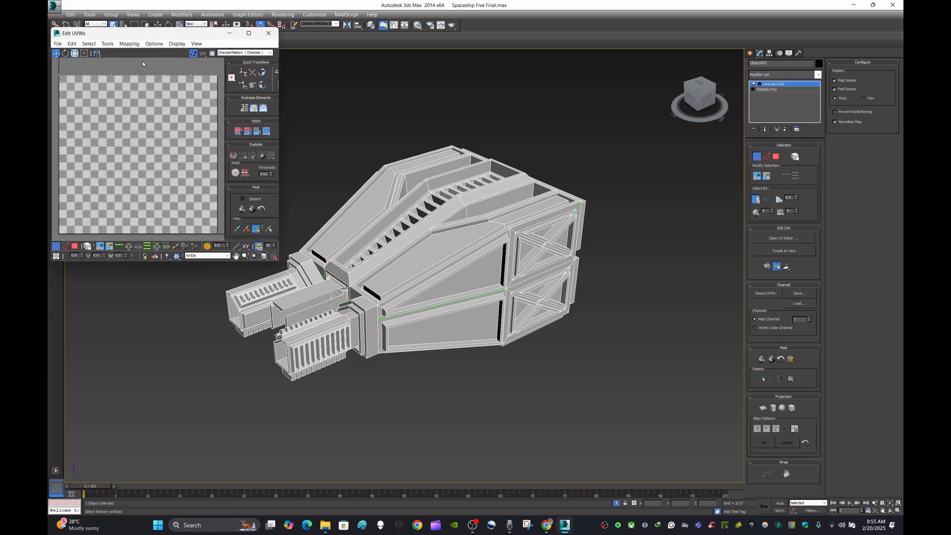
- Reposition the UV Editor window over the model and switch the editor to polygon selection mode
{"action": "left_click_drag", "start_coordinate": [165, 36], "coordinate": [424, 131]}
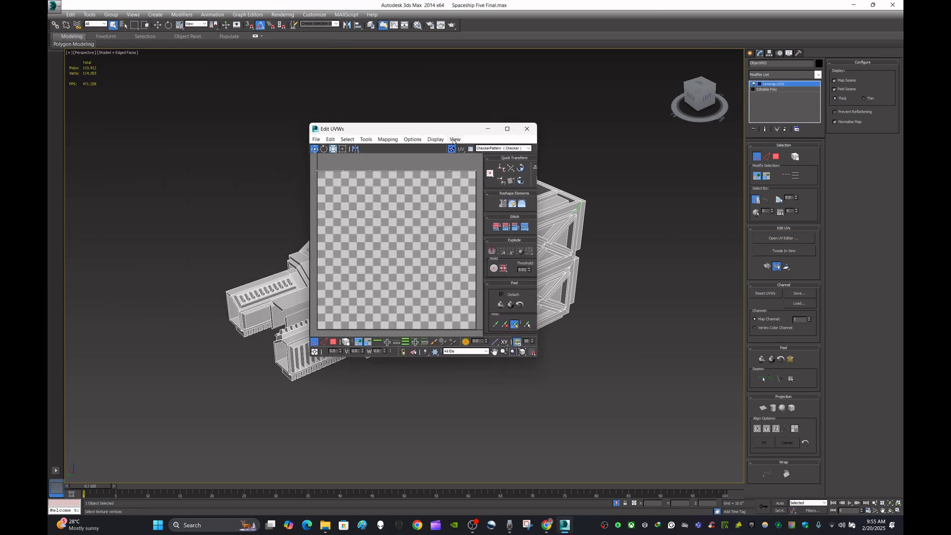
{"action": "mouse_move", "coordinate": [507, 129]}
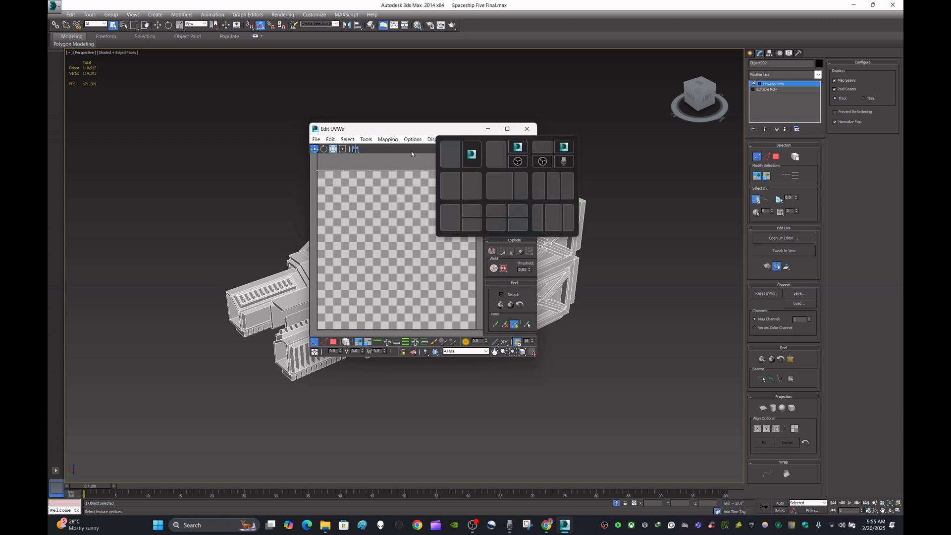
{"action": "left_click_drag", "start_coordinate": [409, 132], "coordinate": [457, 135]}
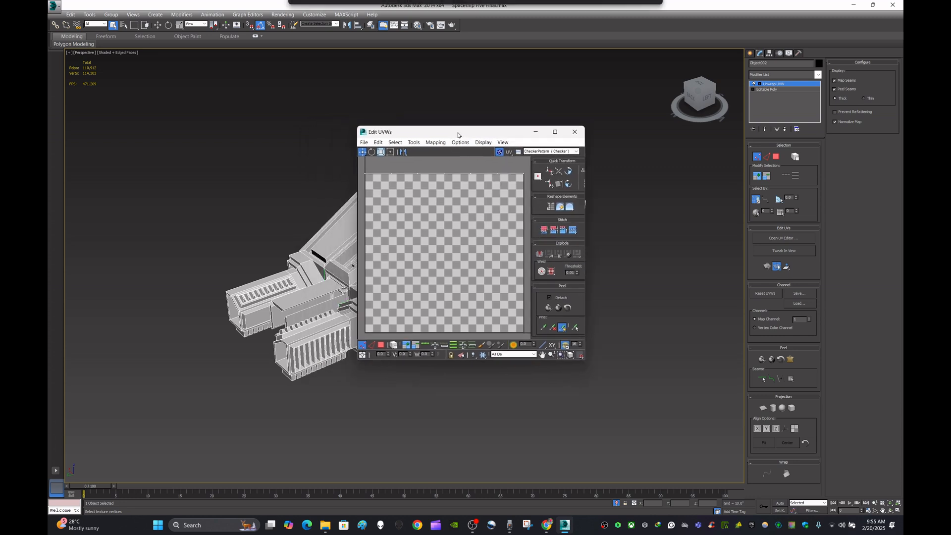
{"action": "left_click", "coordinate": [381, 345]}
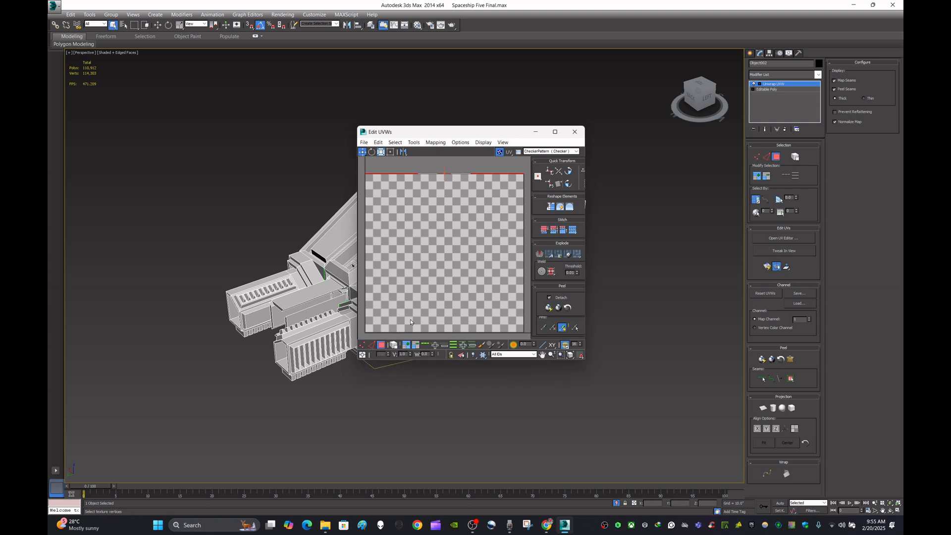
{"action": "scroll", "coordinate": [453, 231], "scroll_direction": "down", "scroll_amount": 3}
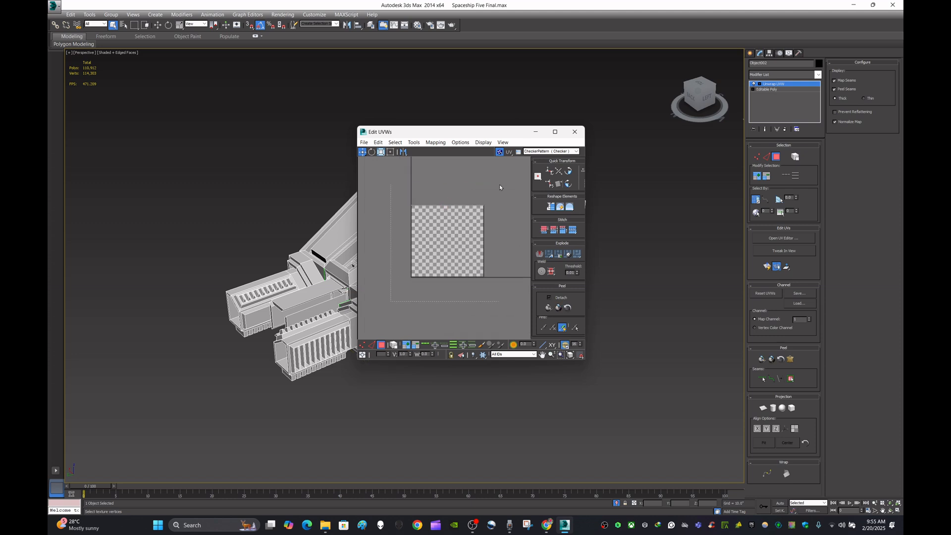
{"action": "key", "text": "ctrl+a"}
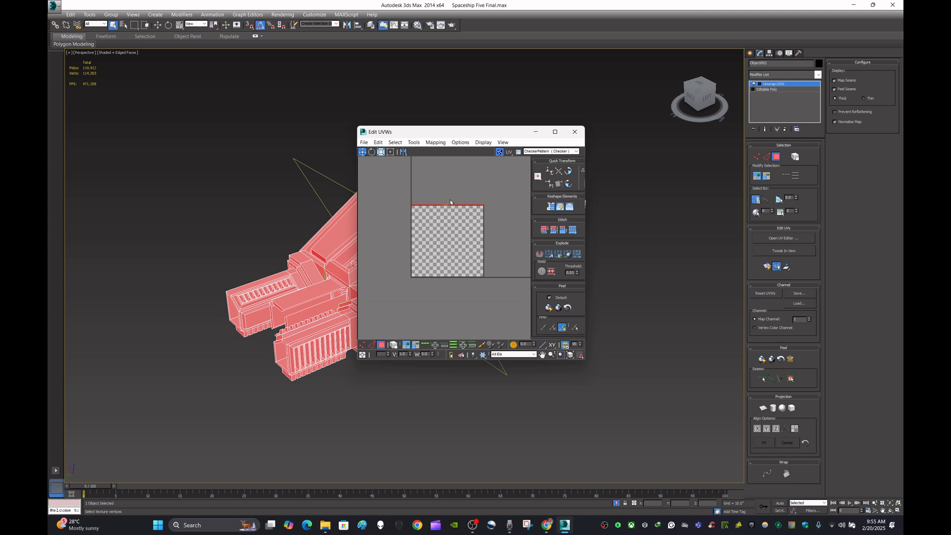
{"action": "middle_click_drag", "start_coordinate": [450, 201], "coordinate": [449, 206]}
{"action": "left_click", "coordinate": [492, 217]}
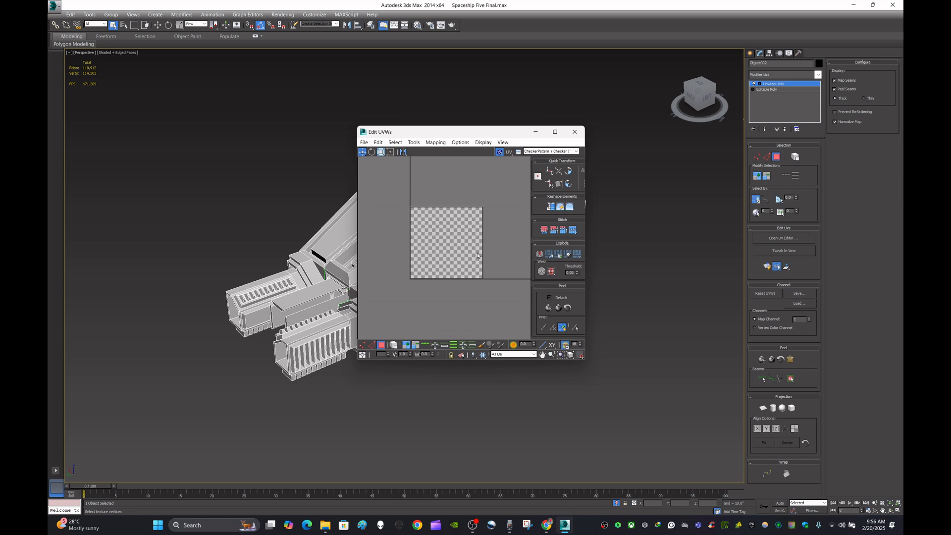
- Maximize the UV Editor and inspect the UV space for the nose section's mapping, then close the editor
{"action": "left_click", "coordinate": [555, 132]}
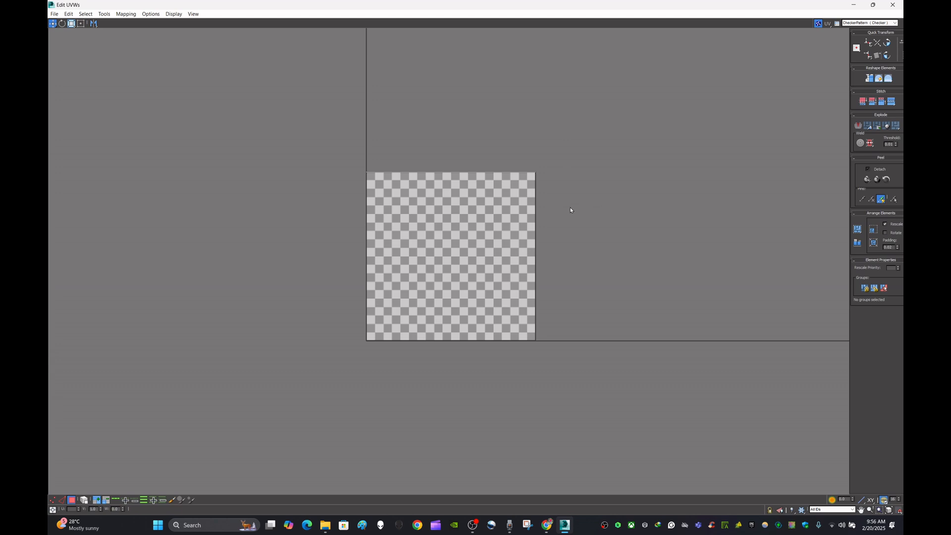
{"action": "scroll", "coordinate": [561, 206], "scroll_direction": "down", "scroll_amount": 10}
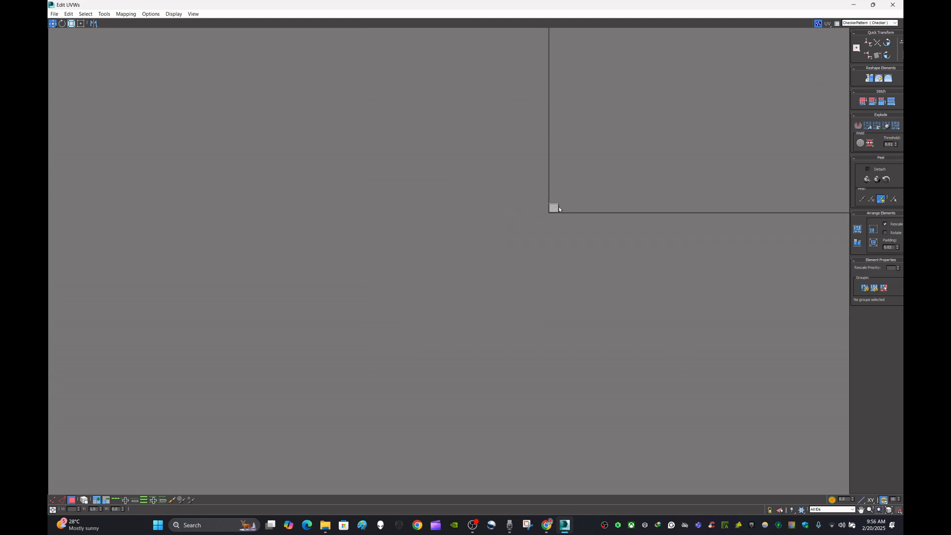
{"action": "middle_click_drag", "start_coordinate": [672, 172], "coordinate": [546, 274]}
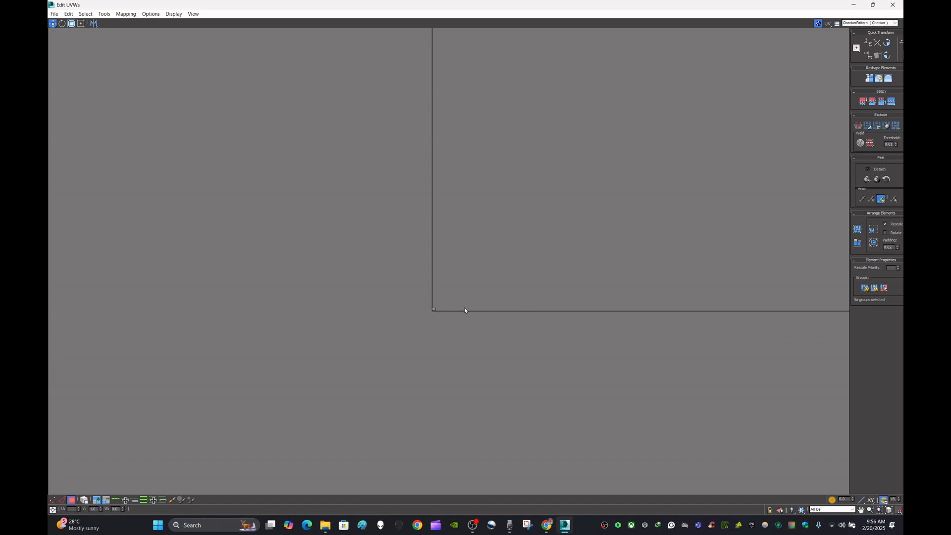
{"action": "middle_click_drag", "start_coordinate": [465, 310], "coordinate": [387, 322]}
{"action": "scroll", "coordinate": [376, 323], "scroll_direction": "up", "scroll_amount": 8}
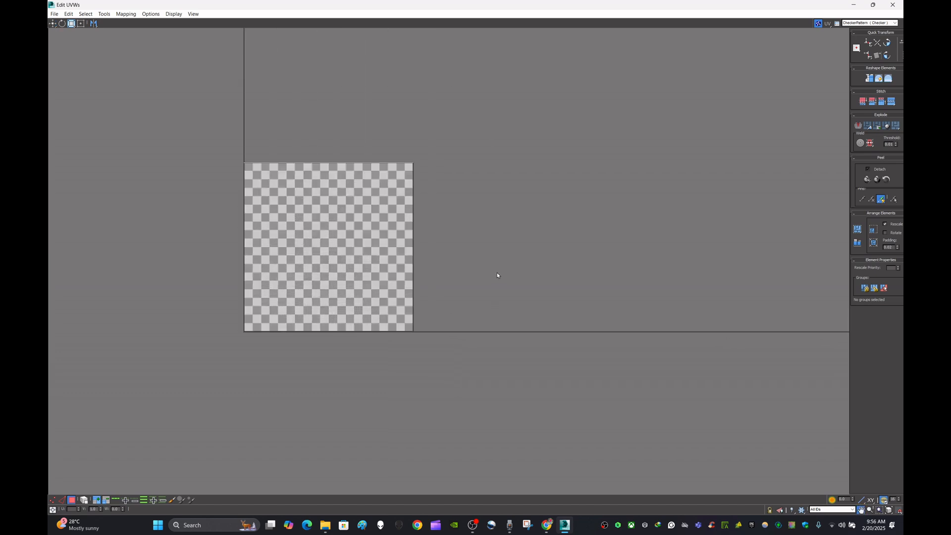
{"action": "middle_click_drag", "start_coordinate": [498, 276], "coordinate": [598, 282]}
{"action": "scroll", "coordinate": [410, 232], "scroll_direction": "up", "scroll_amount": 4}
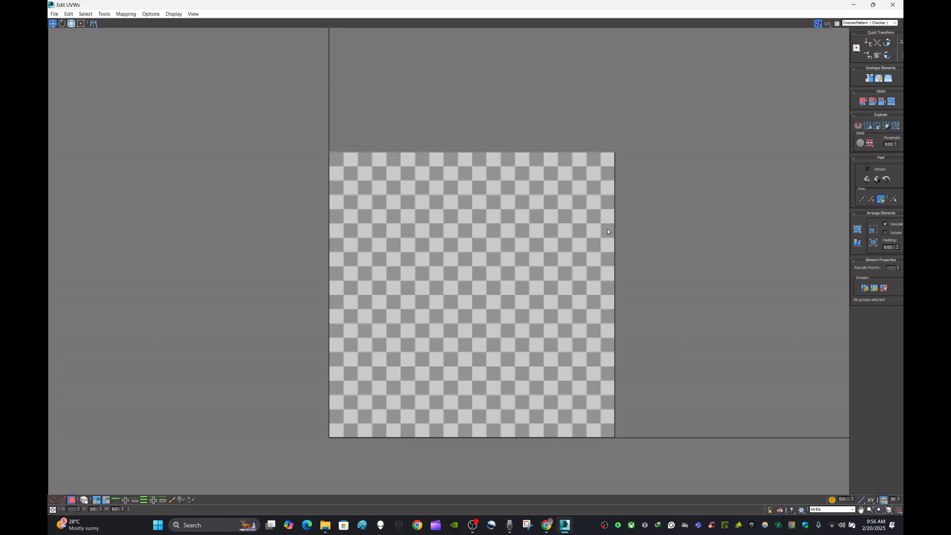
{"action": "scroll", "coordinate": [606, 229], "scroll_direction": "down", "scroll_amount": 2}
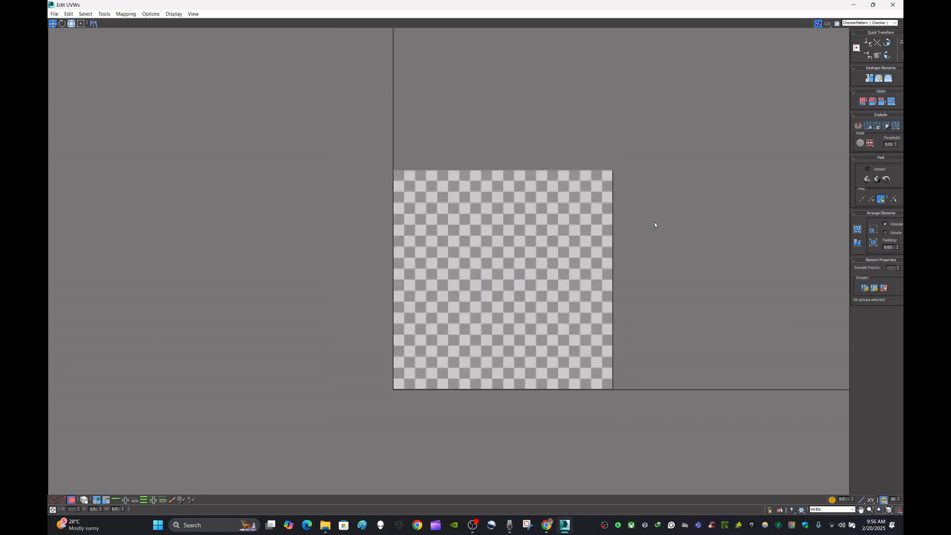
{"action": "left_click", "coordinate": [872, 5]}
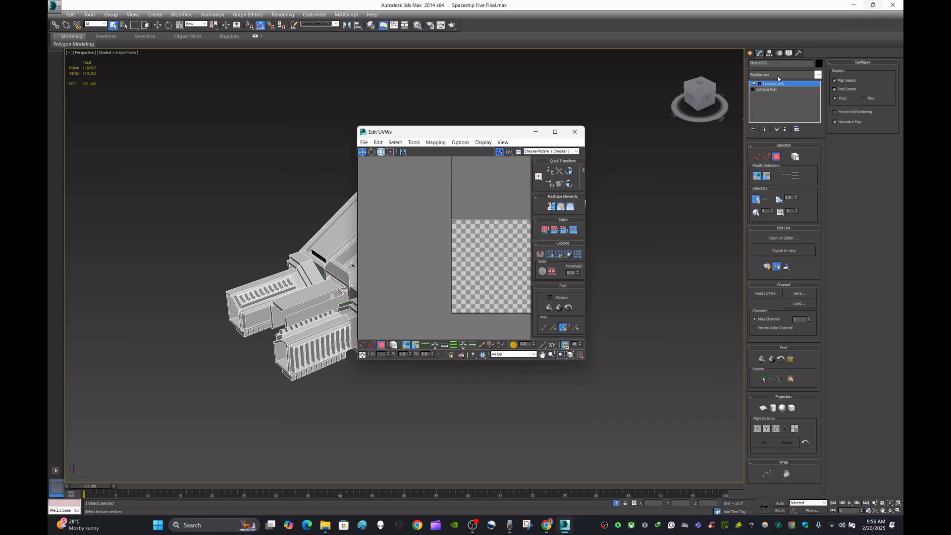
{"action": "left_click", "coordinate": [575, 132]}
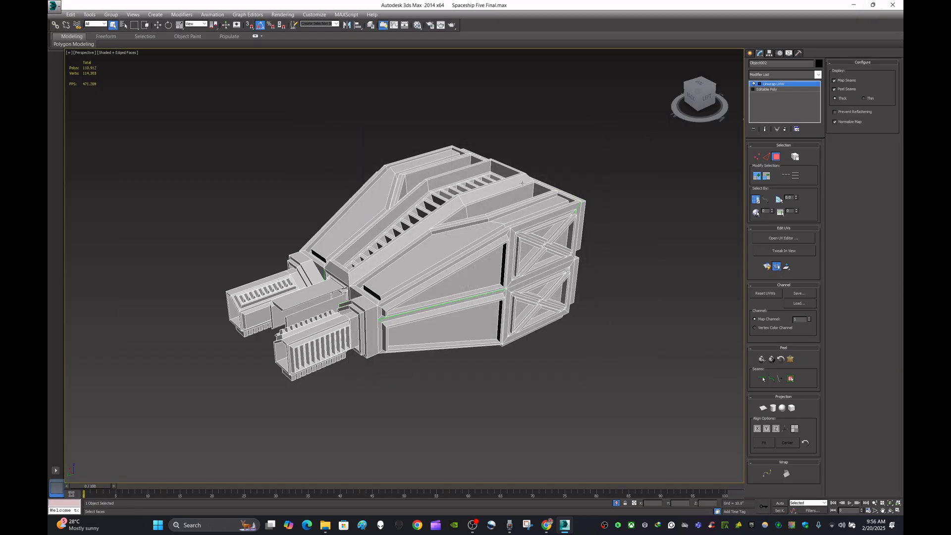
- Reopen the UV Editor for the nose section, maximize it, and inspect the UV space again
{"action": "mouse_move", "coordinate": [613, 240]}
{"action": "middle_mouse_down", "text": "alt"}
{"action": "mouse_move", "coordinate": [510, 238]}
{"action": "mouse_move", "coordinate": [637, 236]}
{"action": "mouse_move", "coordinate": [625, 237]}
{"action": "middle_mouse_up", "text": "alt"}
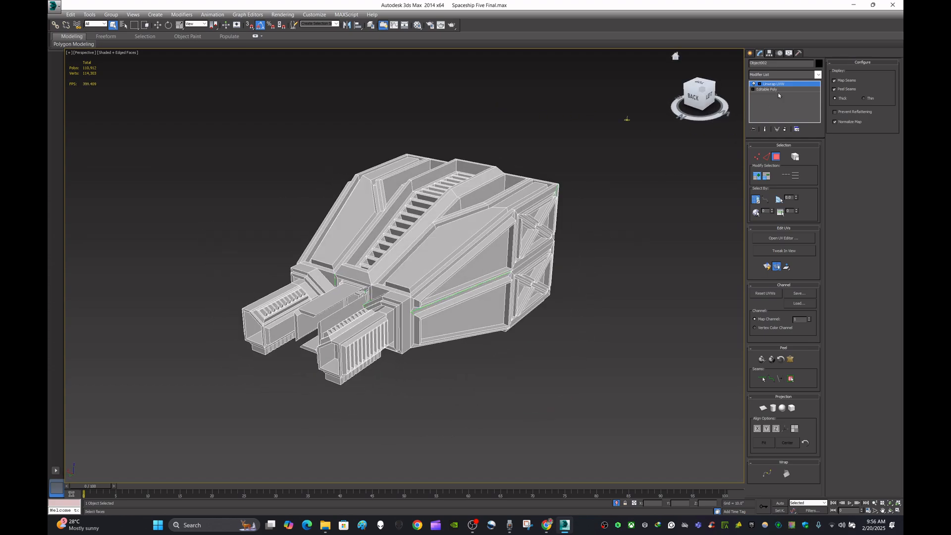
{"action": "right_click", "coordinate": [791, 85]}
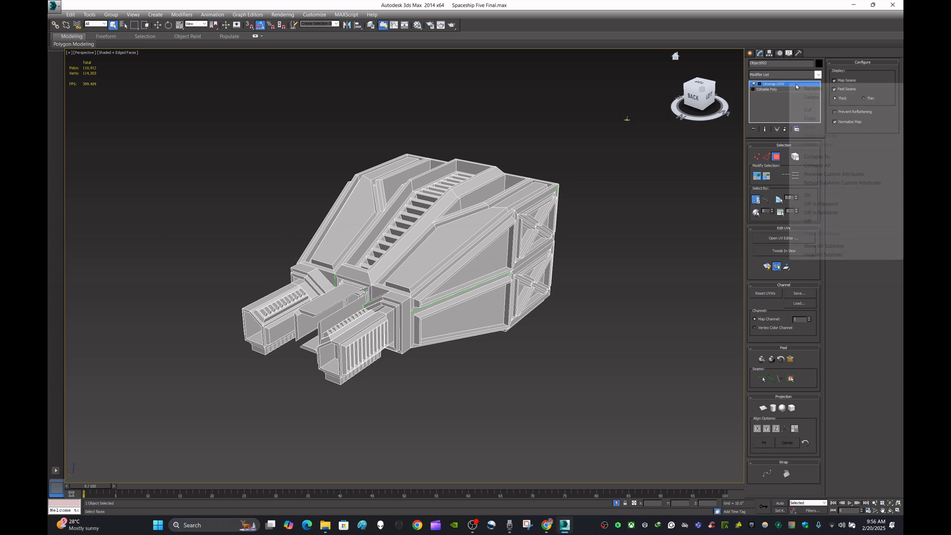
{"action": "left_click", "coordinate": [666, 218]}
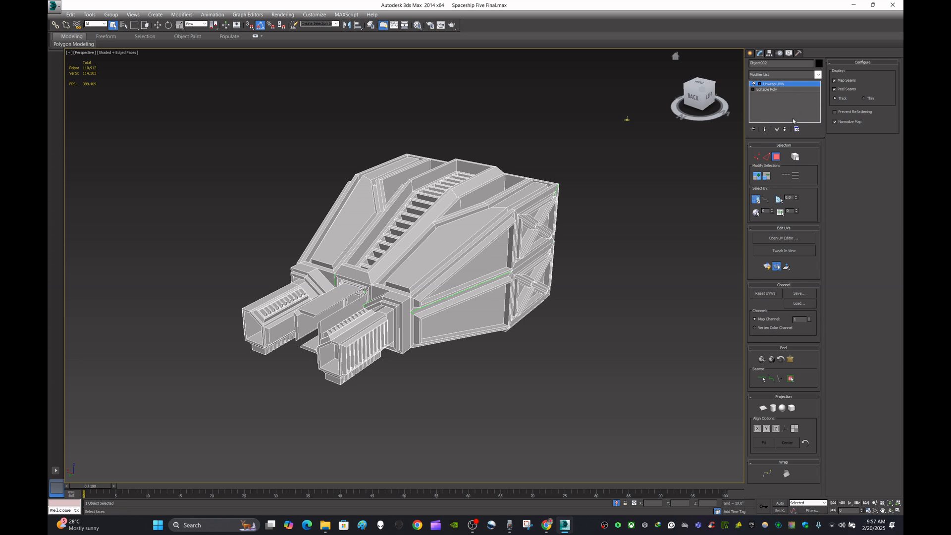
{"action": "left_click", "coordinate": [790, 239]}
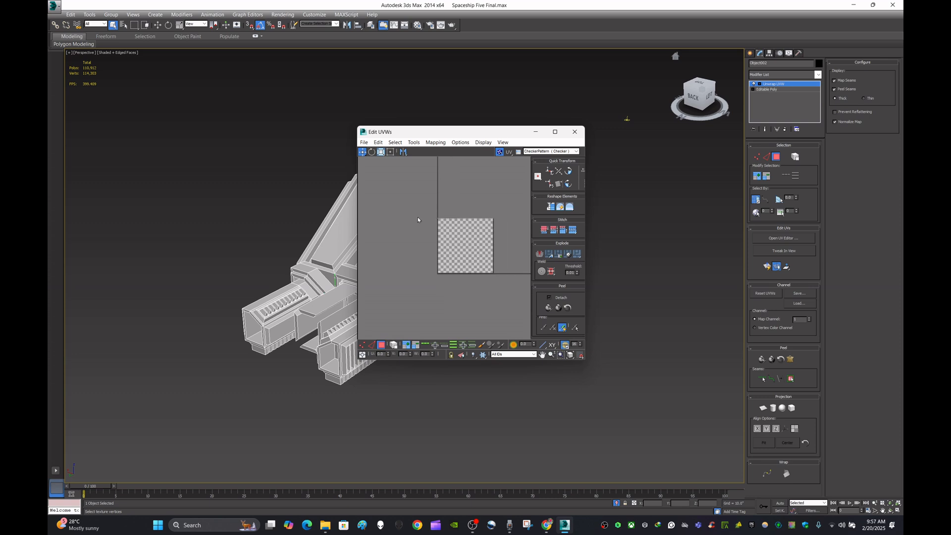
{"action": "scroll", "coordinate": [418, 218], "scroll_direction": "down", "scroll_amount": 1}
{"action": "middle_click_drag", "start_coordinate": [453, 212], "coordinate": [521, 229]}
{"action": "scroll", "coordinate": [420, 238], "scroll_direction": "up", "scroll_amount": 3}
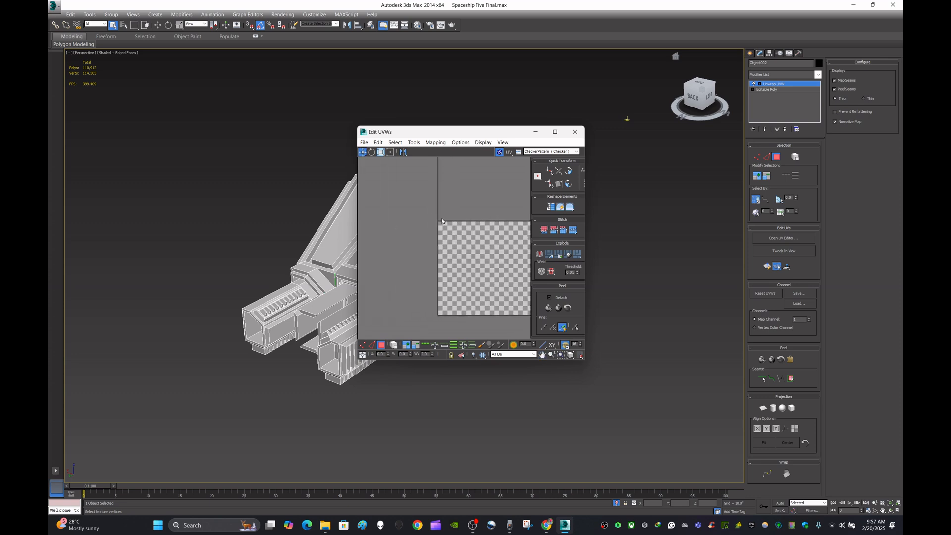
{"action": "left_click", "coordinate": [555, 131]}
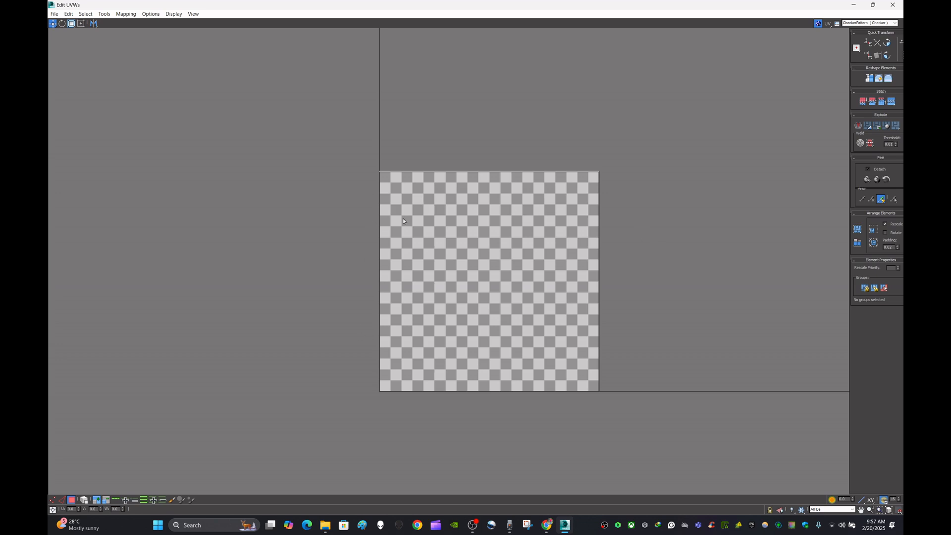
{"action": "scroll", "coordinate": [549, 285], "scroll_direction": "up", "scroll_amount": 2}
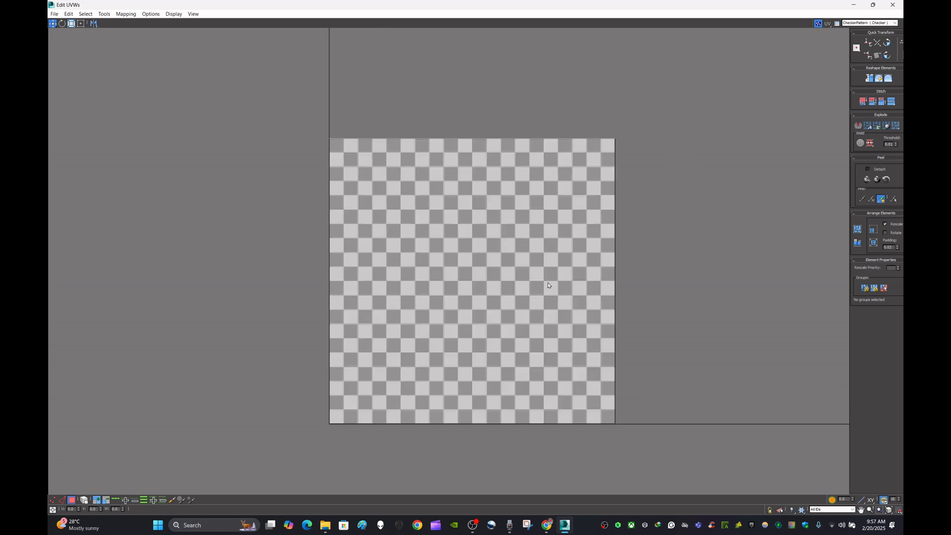
{"action": "scroll", "coordinate": [548, 285], "scroll_direction": "down", "scroll_amount": 2}
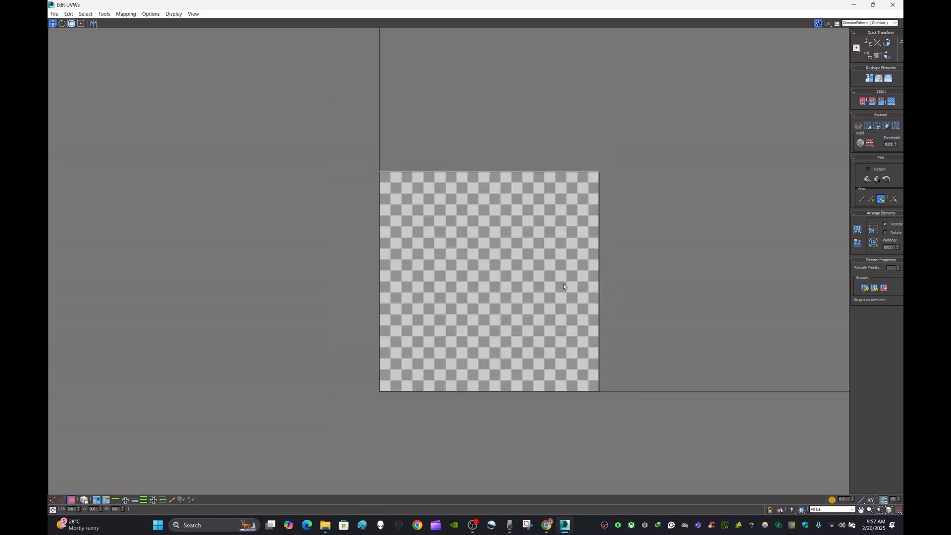
{"action": "scroll", "coordinate": [445, 263], "scroll_direction": "up", "scroll_amount": 2}
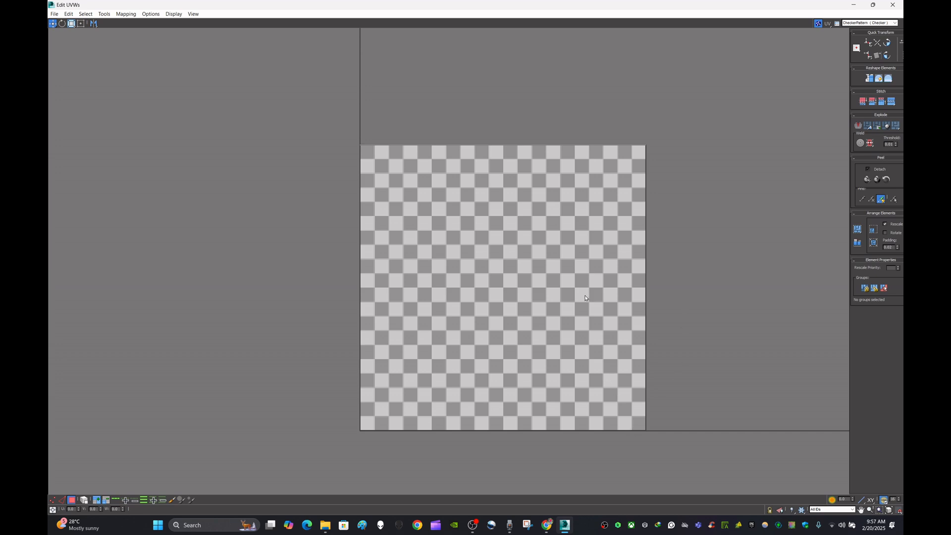
{"action": "scroll", "coordinate": [585, 297], "scroll_direction": "down", "scroll_amount": 2}
{"action": "scroll", "coordinate": [585, 298], "scroll_direction": "up", "scroll_amount": 2}
{"action": "scroll", "coordinate": [586, 294], "scroll_direction": "down", "scroll_amount": 4}
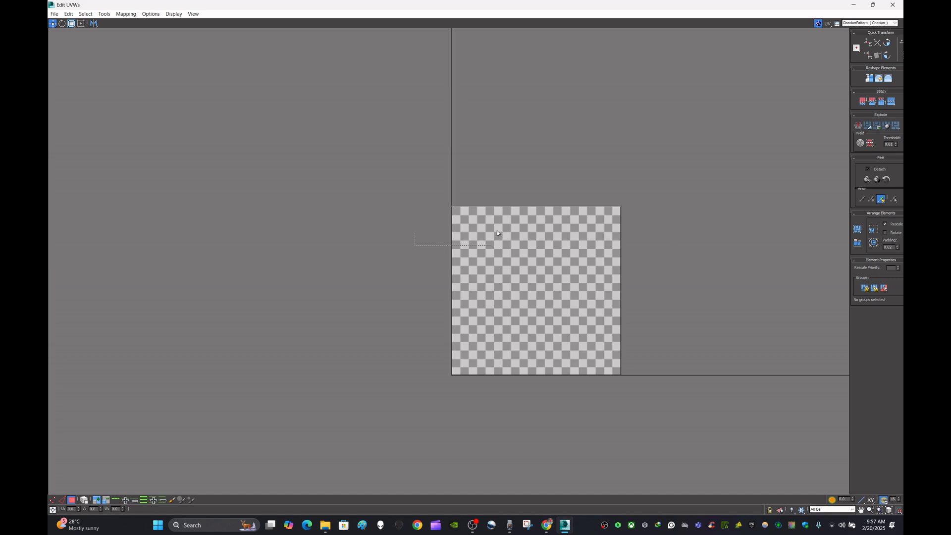
{"action": "left_click_drag", "start_coordinate": [568, 234], "coordinate": [712, 170]}
{"action": "left_click", "coordinate": [699, 232]}
{"action": "key", "text": "ctrl+z"}
{"action": "scroll", "coordinate": [530, 205], "scroll_direction": "up", "scroll_amount": 2}
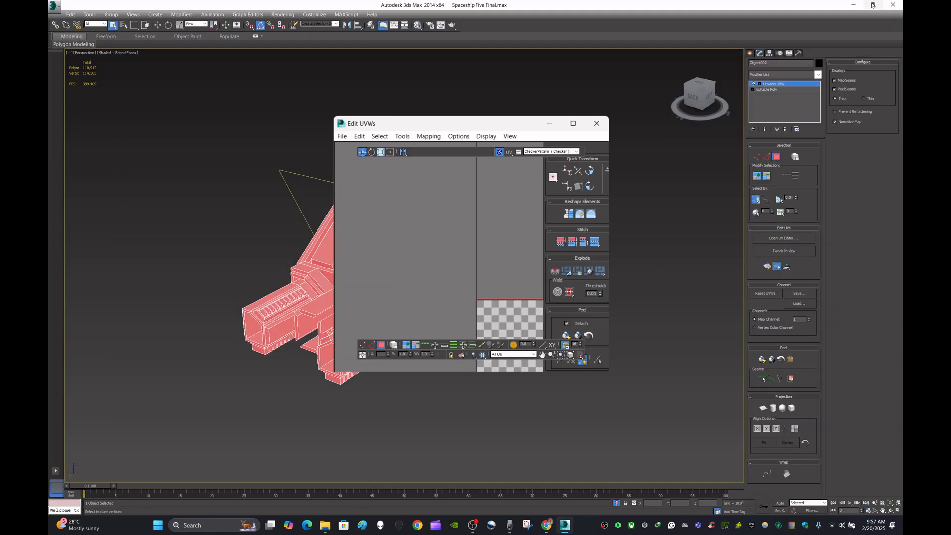
- Select all of the nose section's faces in the UV Editor and maximize the editor window
{"action": "left_click", "coordinate": [874, 4]}
{"action": "middle_click_drag", "start_coordinate": [271, 243], "coordinate": [301, 260], "text": "alt"}
{"action": "scroll", "coordinate": [302, 261], "scroll_direction": "up", "scroll_amount": 4}
{"action": "scroll", "coordinate": [302, 261], "scroll_direction": "down", "scroll_amount": 2}
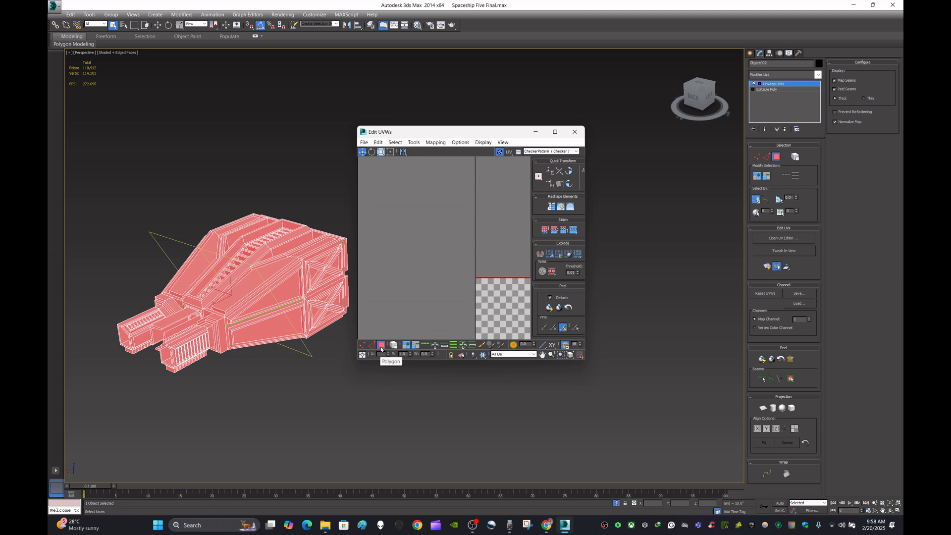
{"action": "middle_click_drag", "start_coordinate": [516, 281], "coordinate": [459, 248]}
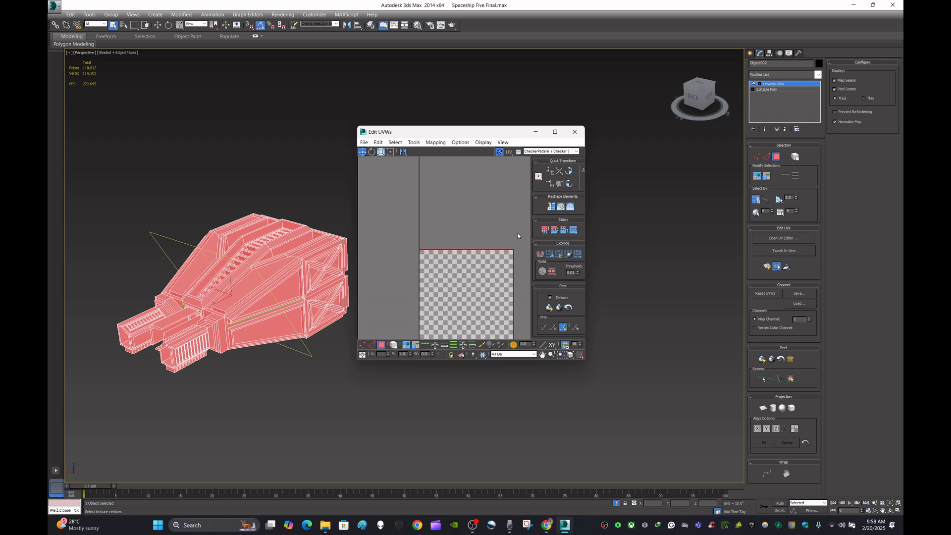
{"action": "left_click", "coordinate": [562, 151]}
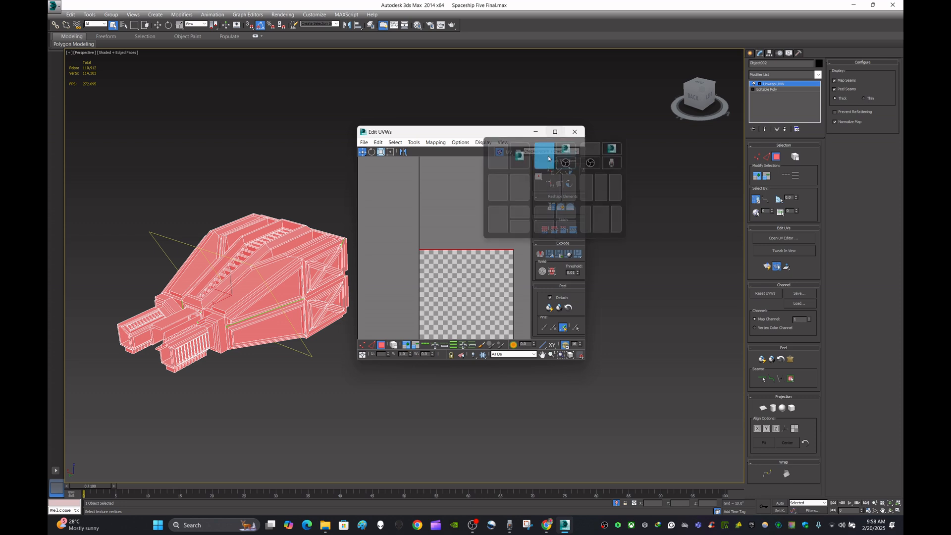
{"action": "left_click", "coordinate": [522, 181]}
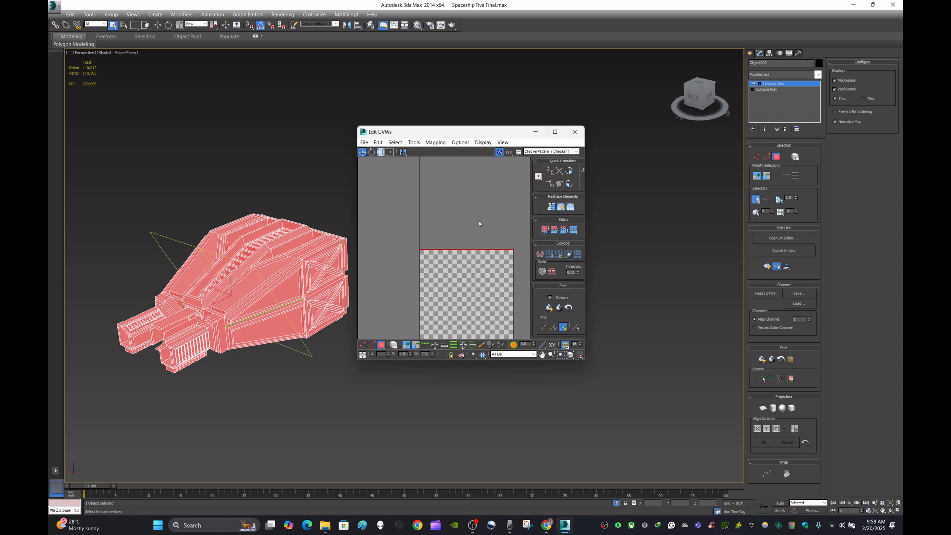
{"action": "left_click", "coordinate": [472, 207]}
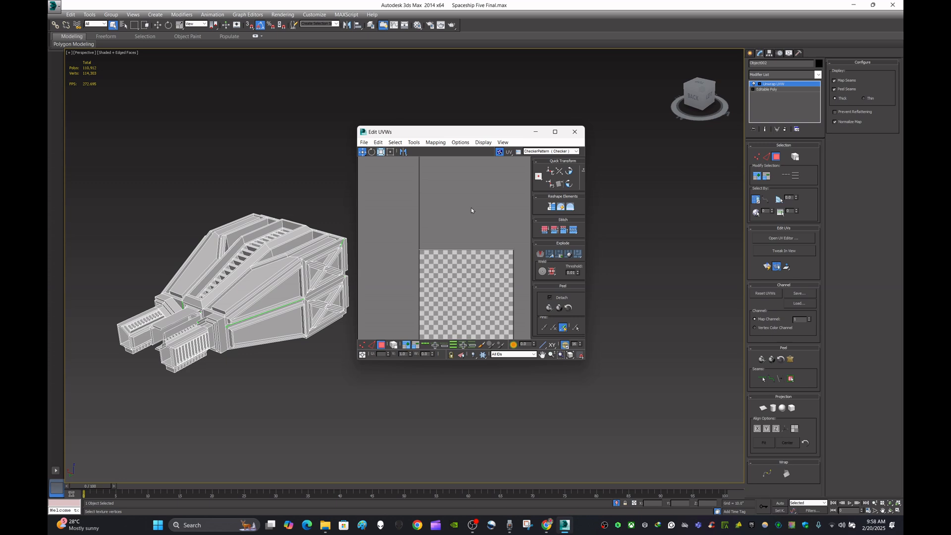
{"action": "key", "text": "ctrl+a"}
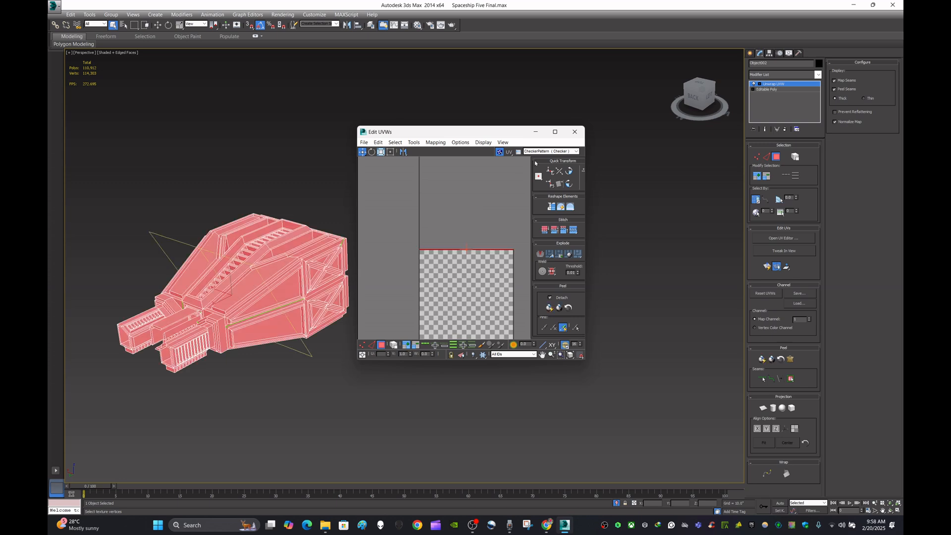
{"action": "left_click", "coordinate": [556, 132]}
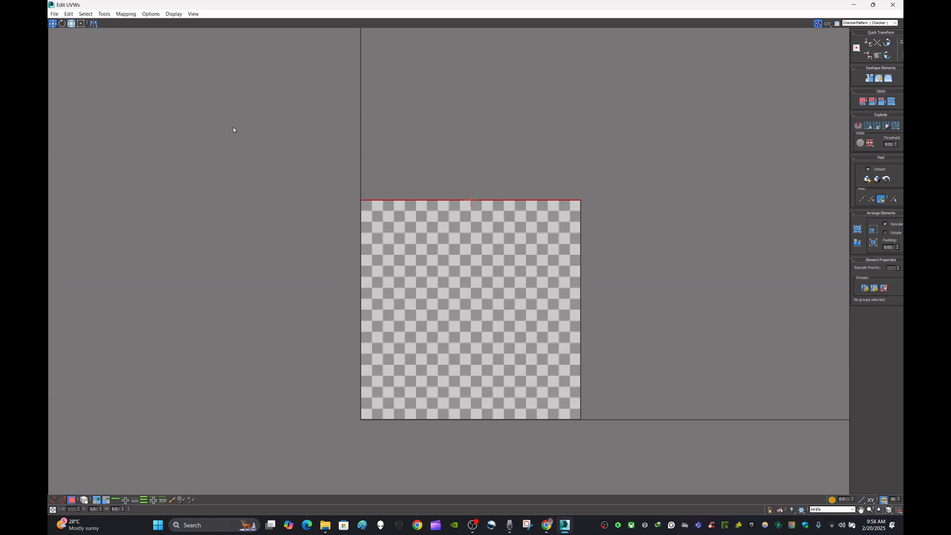
{"action": "left_click", "coordinate": [133, 18]}
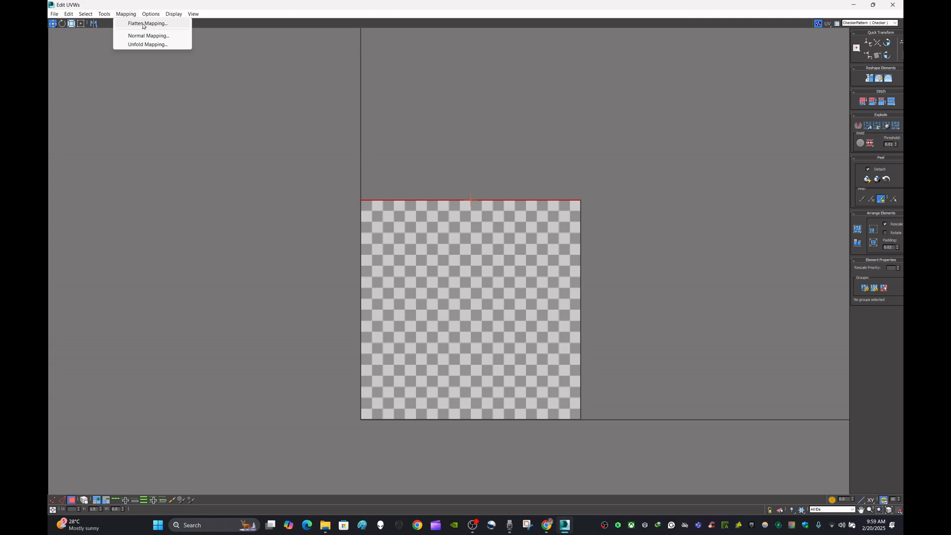
{"action": "left_click", "coordinate": [144, 23]}
{"action": "left_click_drag", "start_coordinate": [155, 8], "coordinate": [173, 57]}
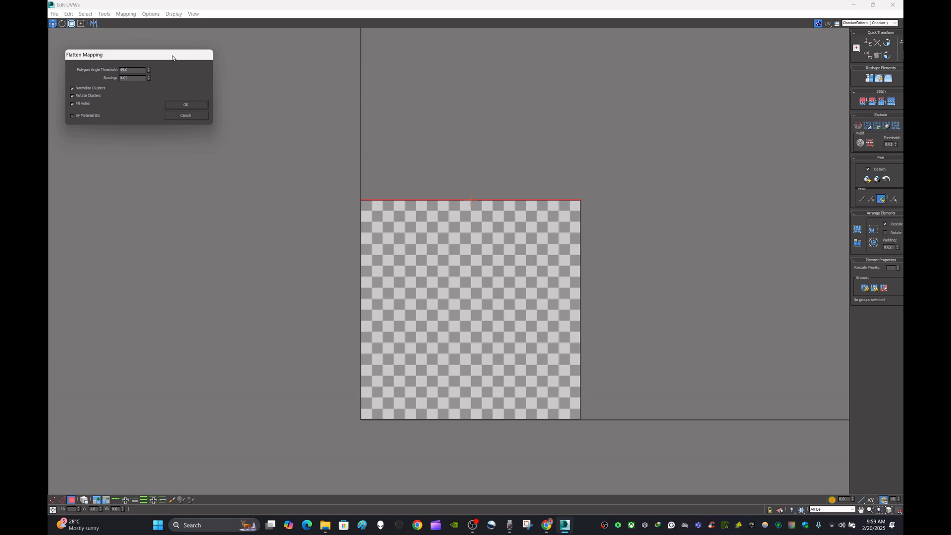
{"action": "left_click", "coordinate": [186, 116]}
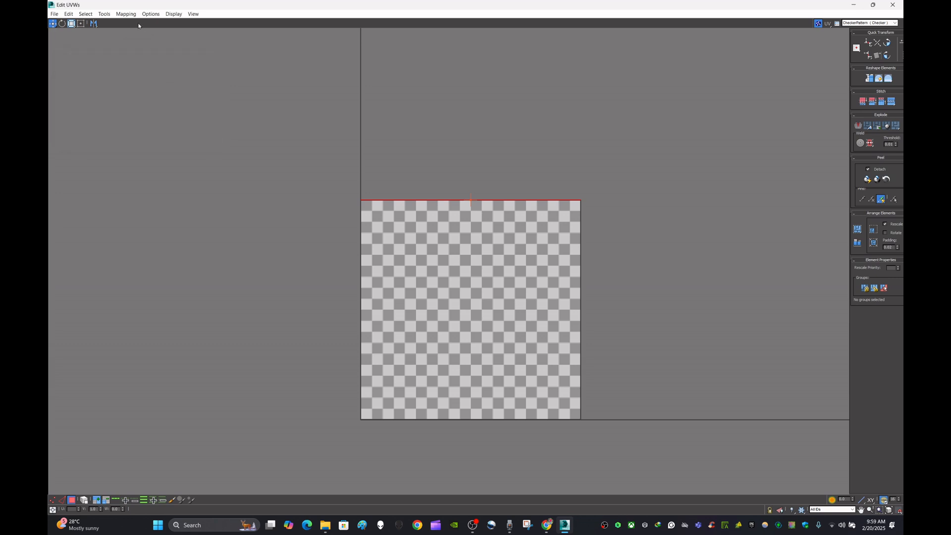
- Apply Flatten Mapping to the selected nose faces with the default settings
{"action": "left_click", "coordinate": [126, 14]}
{"action": "left_click", "coordinate": [138, 24]}
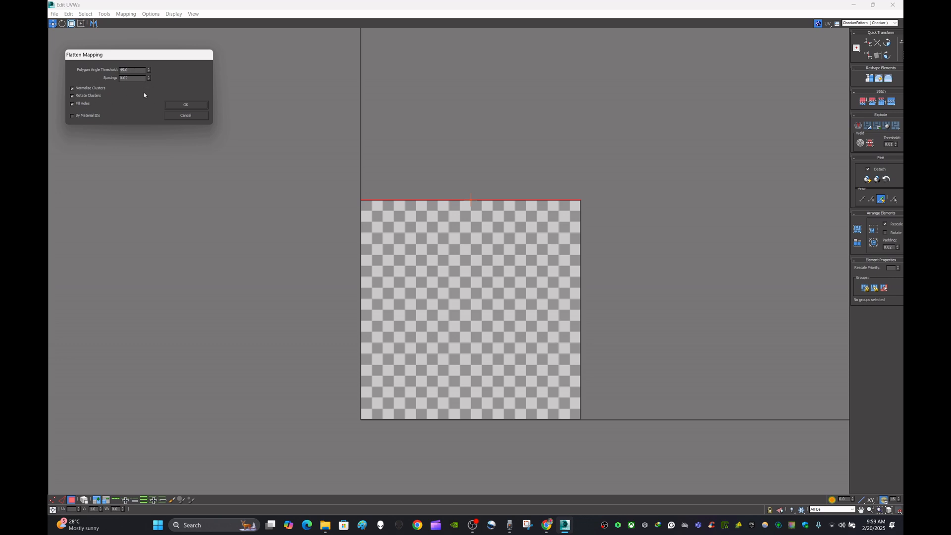
{"action": "left_click", "coordinate": [183, 107]}
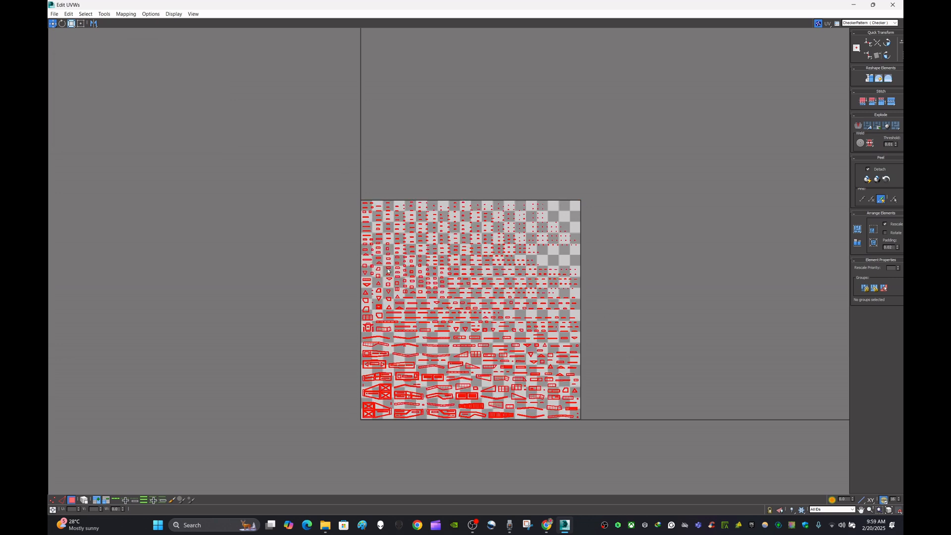
- Repack the flattened UV clusters into the UV square several times with Pack Custom
{"action": "scroll", "coordinate": [492, 432], "scroll_direction": "up", "scroll_amount": 4}
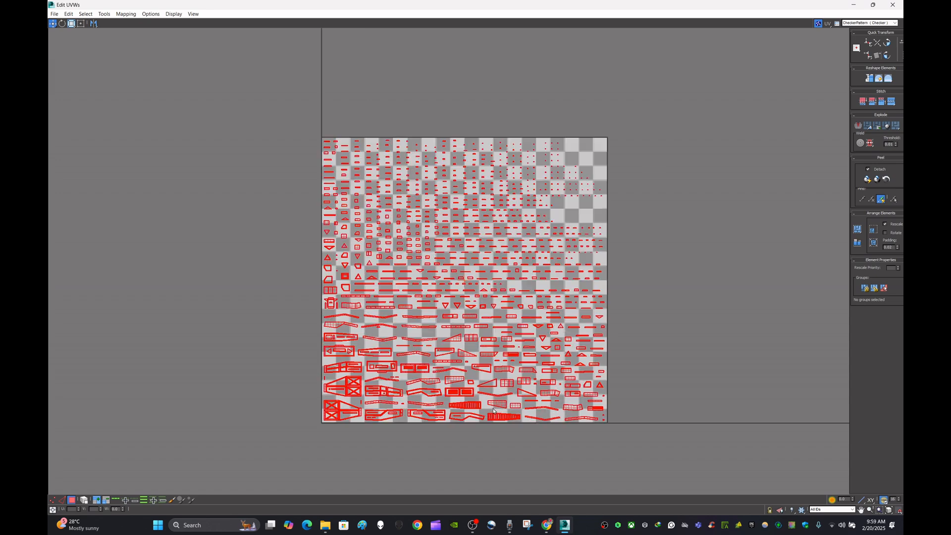
{"action": "scroll", "coordinate": [493, 411], "scroll_direction": "down", "scroll_amount": 1}
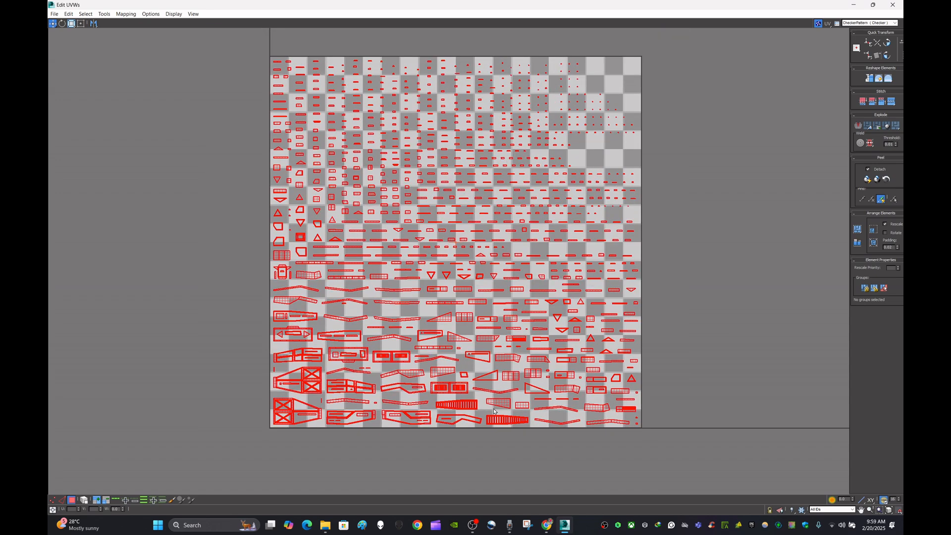
{"action": "scroll", "coordinate": [494, 411], "scroll_direction": "down", "scroll_amount": 1}
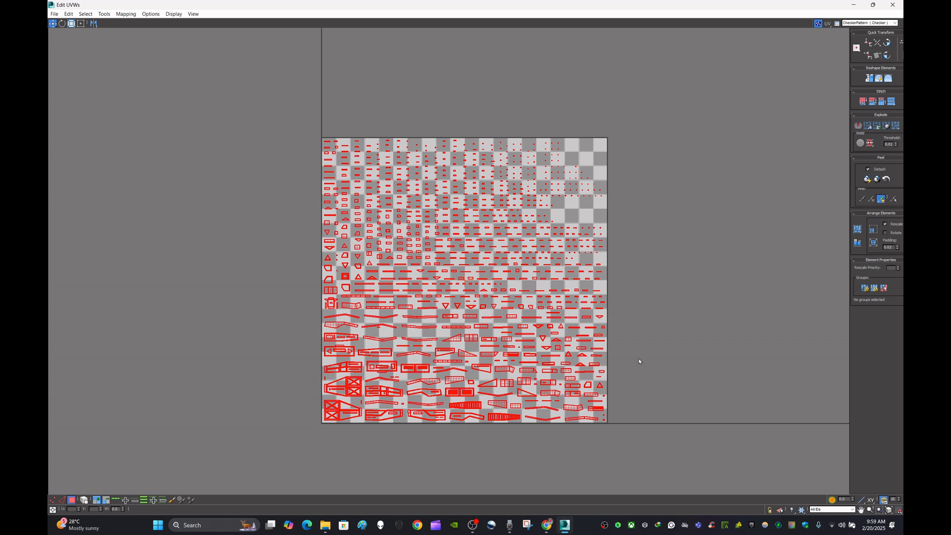
{"action": "left_click", "coordinate": [857, 229]}
{"action": "left_click", "coordinate": [857, 229]}
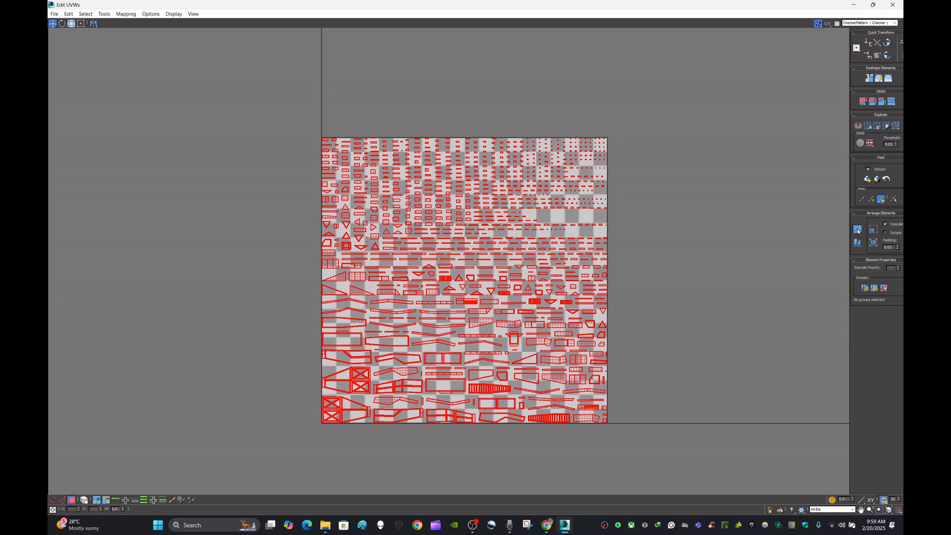
{"action": "left_click", "coordinate": [858, 229]}
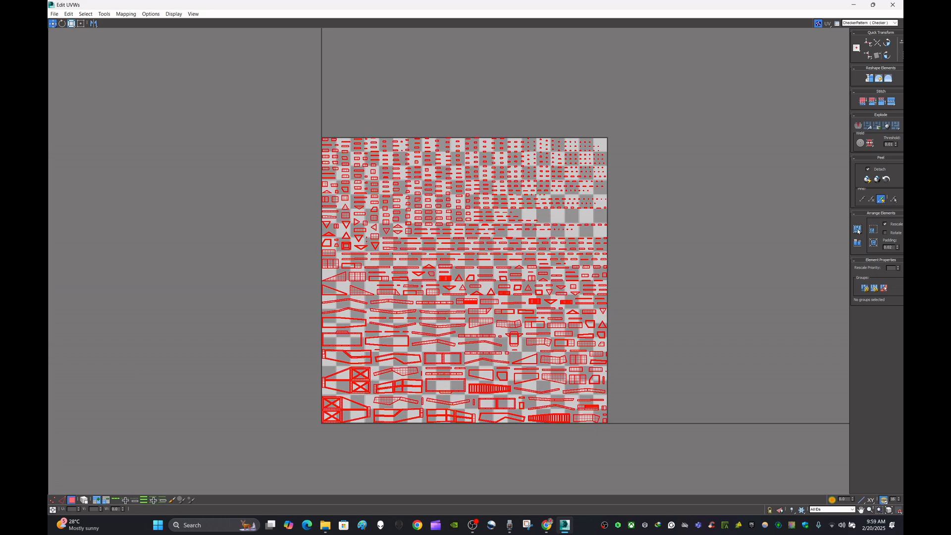
{"action": "left_click", "coordinate": [857, 229]}
{"action": "left_click", "coordinate": [857, 230]}
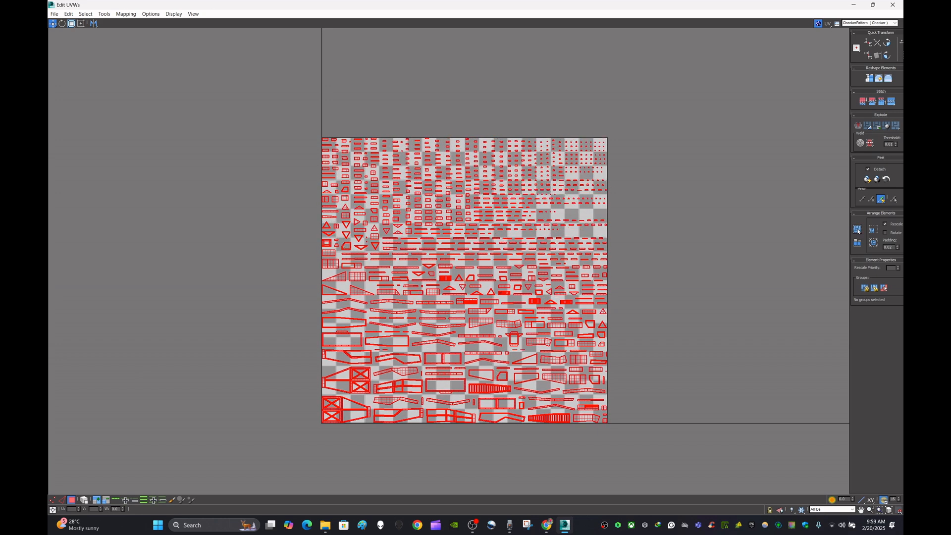
{"action": "left_click", "coordinate": [858, 229]}
{"action": "left_click", "coordinate": [857, 229]}
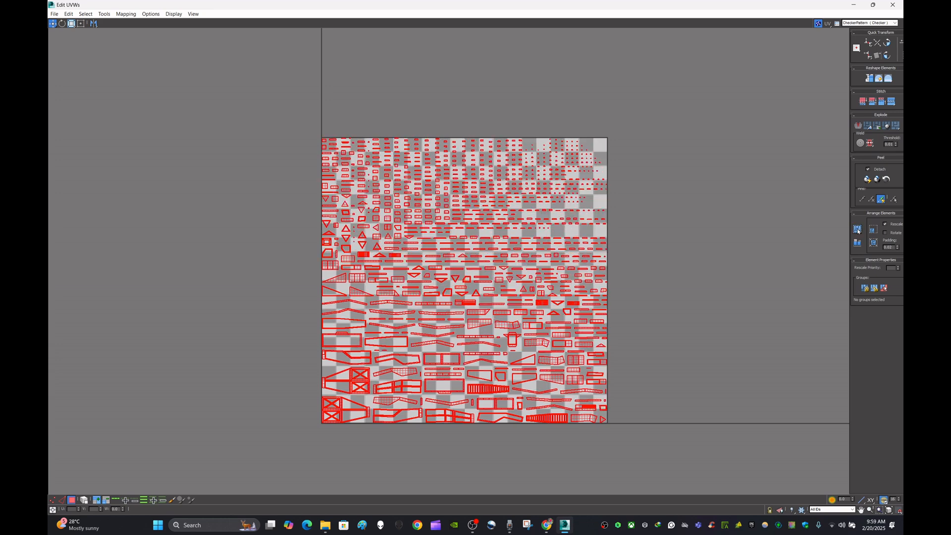
{"action": "left_click", "coordinate": [857, 229]}
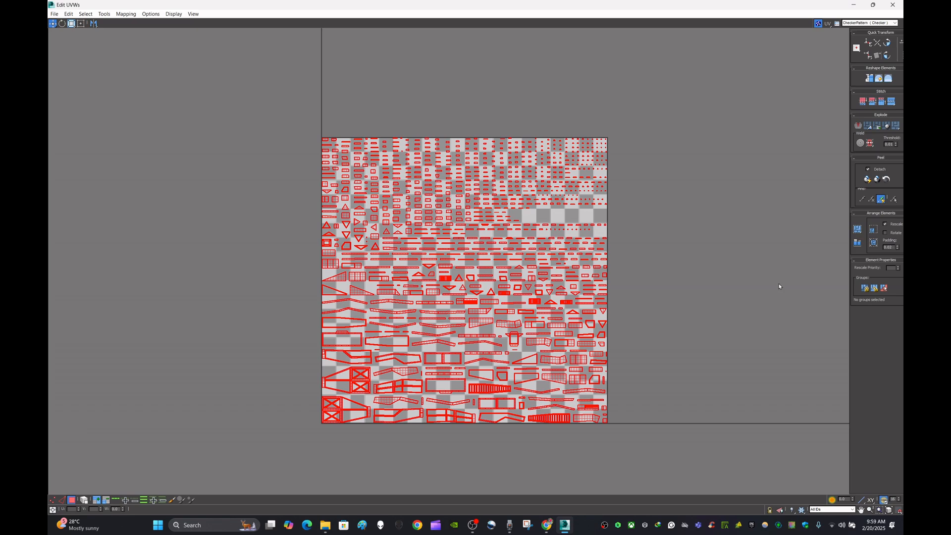
- Zoom in and out across the UV square to inspect the packed clusters' layout and sizes
{"action": "scroll", "coordinate": [420, 391], "scroll_direction": "up", "scroll_amount": 5}
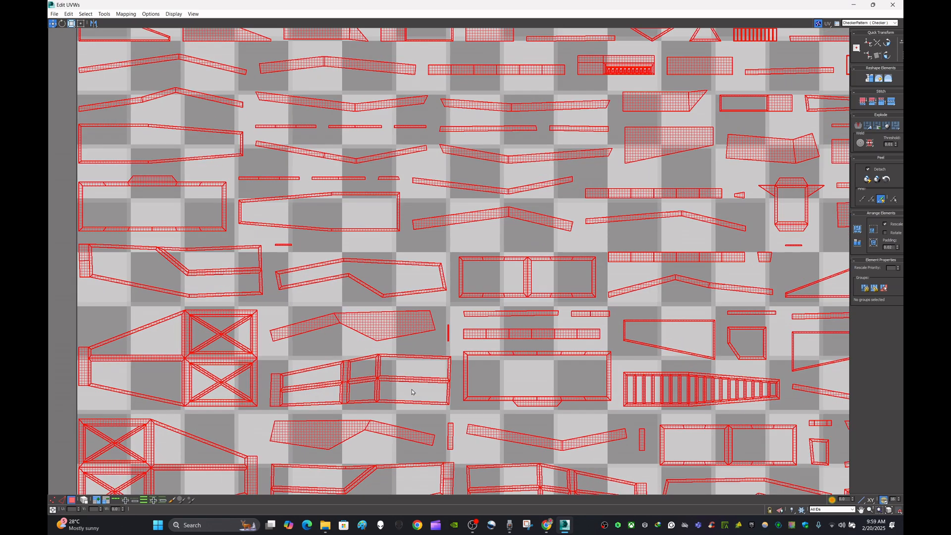
{"action": "scroll", "coordinate": [412, 392], "scroll_direction": "down", "scroll_amount": 5}
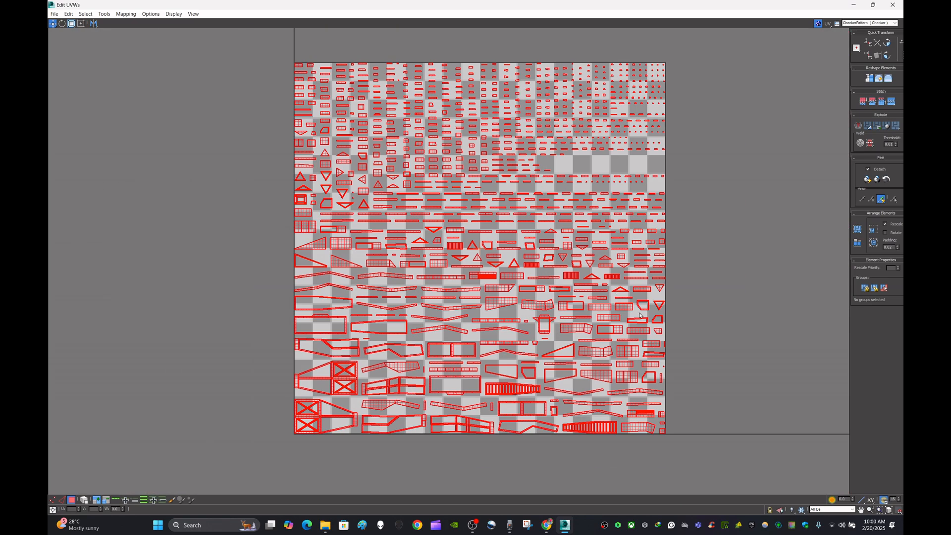
{"action": "scroll", "coordinate": [600, 424], "scroll_direction": "up", "scroll_amount": 5}
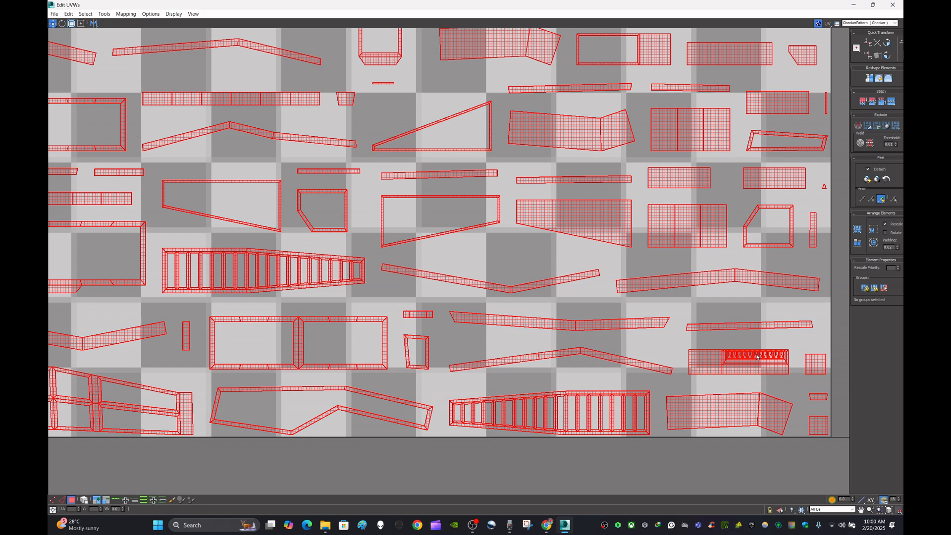
{"action": "scroll", "coordinate": [787, 353], "scroll_direction": "up", "scroll_amount": 3}
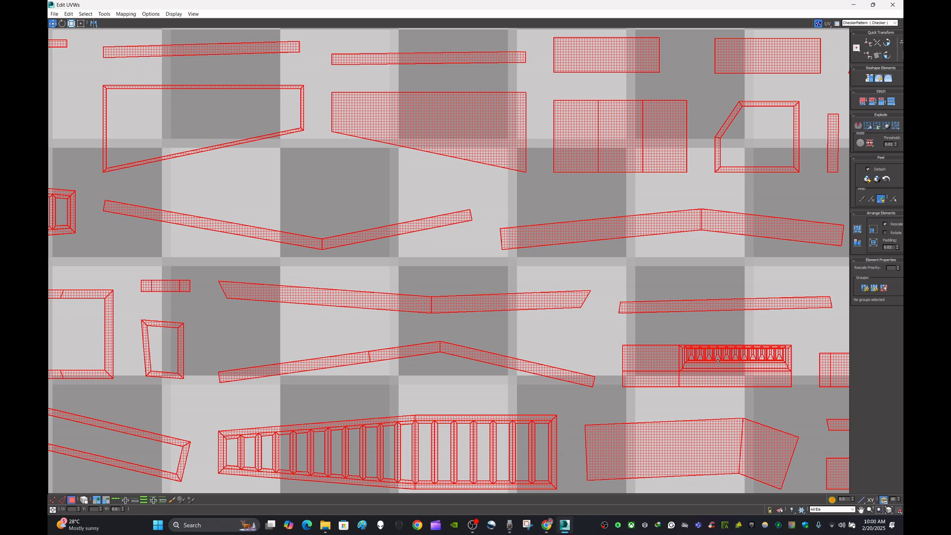
{"action": "scroll", "coordinate": [718, 362], "scroll_direction": "down", "scroll_amount": 8}
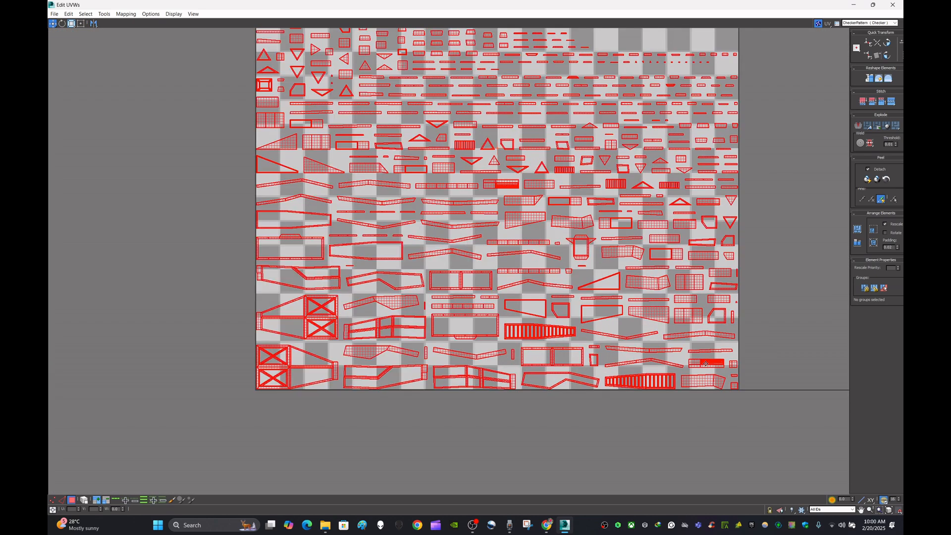
{"action": "scroll", "coordinate": [706, 364], "scroll_direction": "up", "scroll_amount": 4}
{"action": "scroll", "coordinate": [707, 365], "scroll_direction": "down", "scroll_amount": 6}
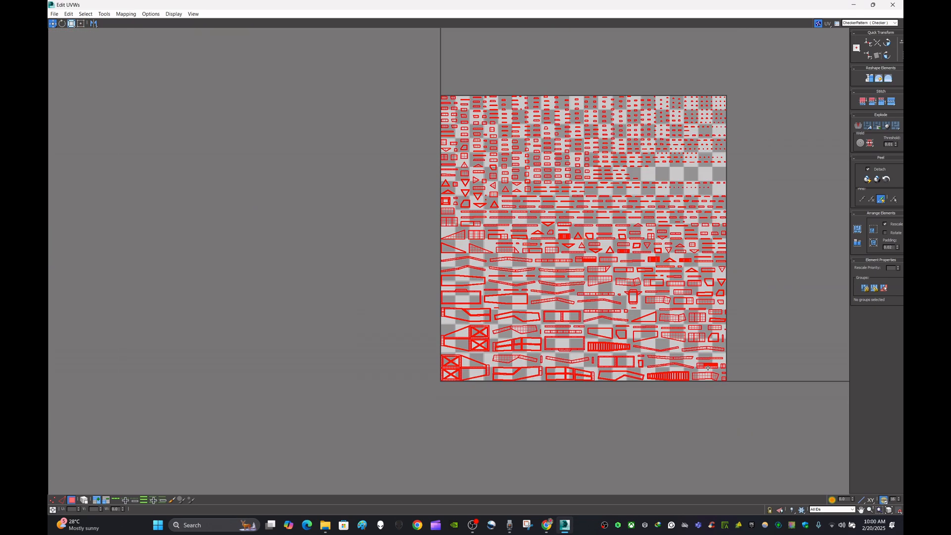
{"action": "scroll", "coordinate": [597, 261], "scroll_direction": "up", "scroll_amount": 3}
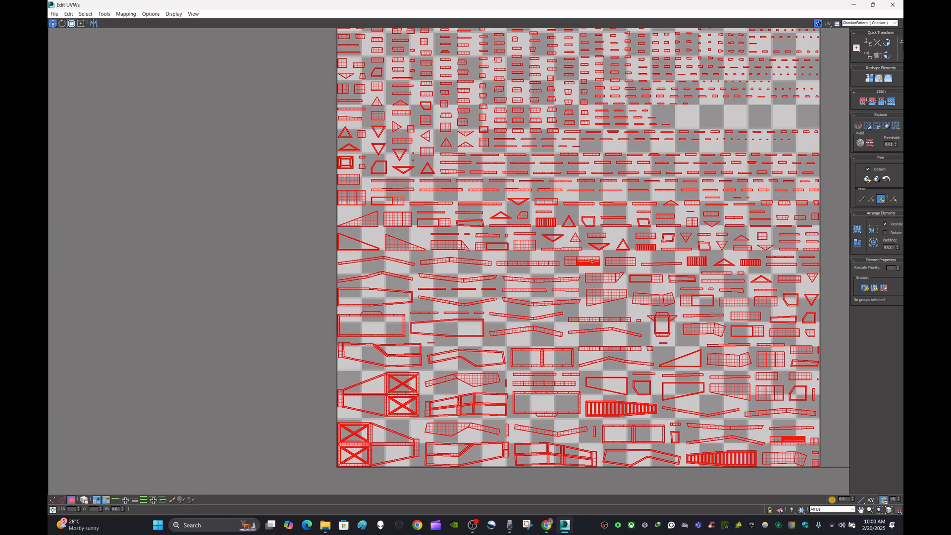
{"action": "scroll", "coordinate": [592, 261], "scroll_direction": "up", "scroll_amount": 6}
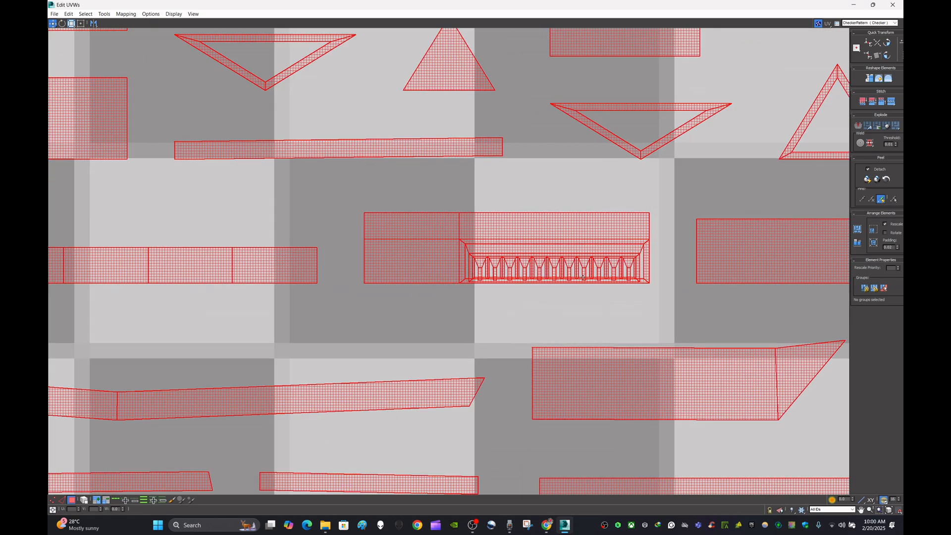
- Clear the selection and box-select the UV cluster containing the vented panel strip
{"action": "left_click", "coordinate": [422, 306]}
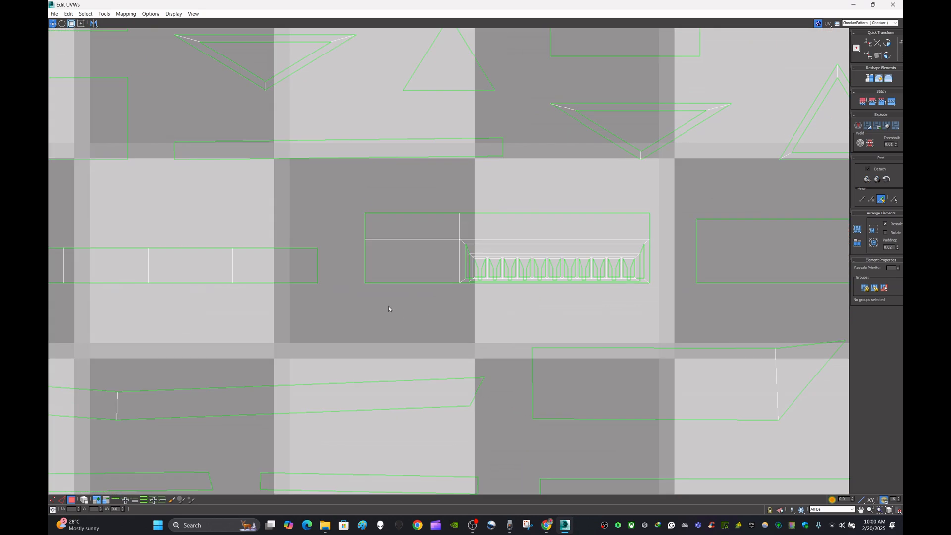
{"action": "left_click_drag", "start_coordinate": [374, 294], "coordinate": [646, 251]}
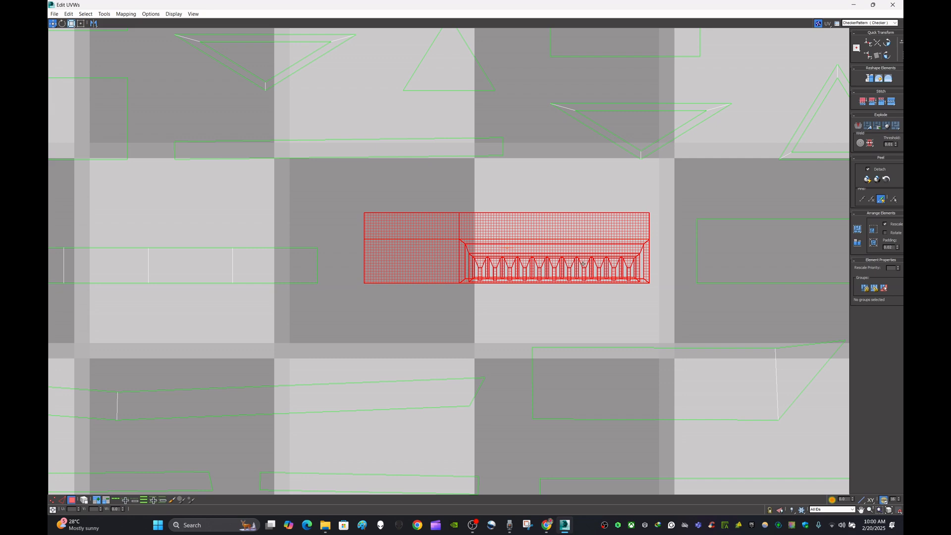
{"action": "scroll", "coordinate": [540, 265], "scroll_direction": "down", "scroll_amount": 5}
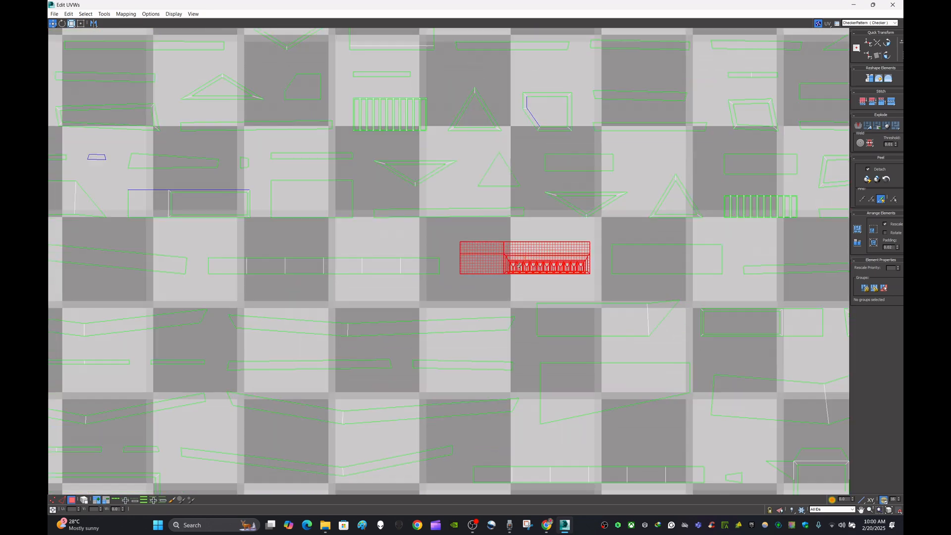
{"action": "scroll", "coordinate": [519, 266], "scroll_direction": "up", "scroll_amount": 5}
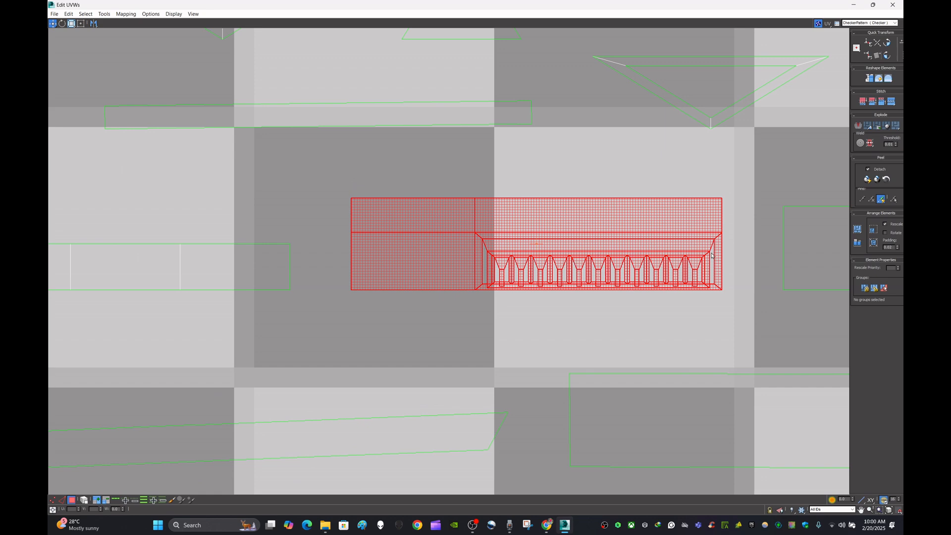
{"action": "scroll", "coordinate": [696, 293], "scroll_direction": "down", "scroll_amount": 10}
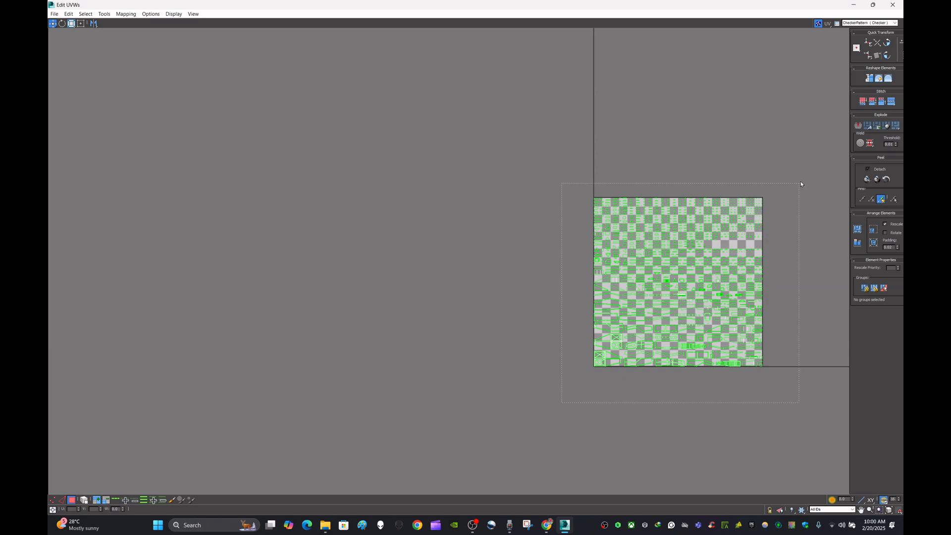
- Zoom and pan around the packed UV layout to examine the individual clusters and their sizes
{"action": "left_click_drag", "start_coordinate": [801, 183], "coordinate": [803, 170]}
{"action": "scroll", "coordinate": [654, 329], "scroll_direction": "up", "scroll_amount": 10}
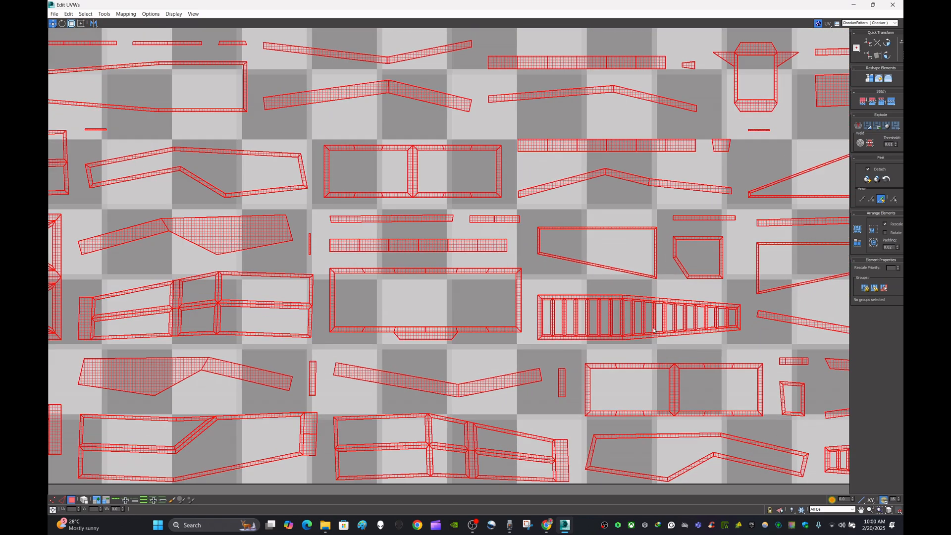
{"action": "scroll", "coordinate": [733, 334], "scroll_direction": "down", "scroll_amount": 3}
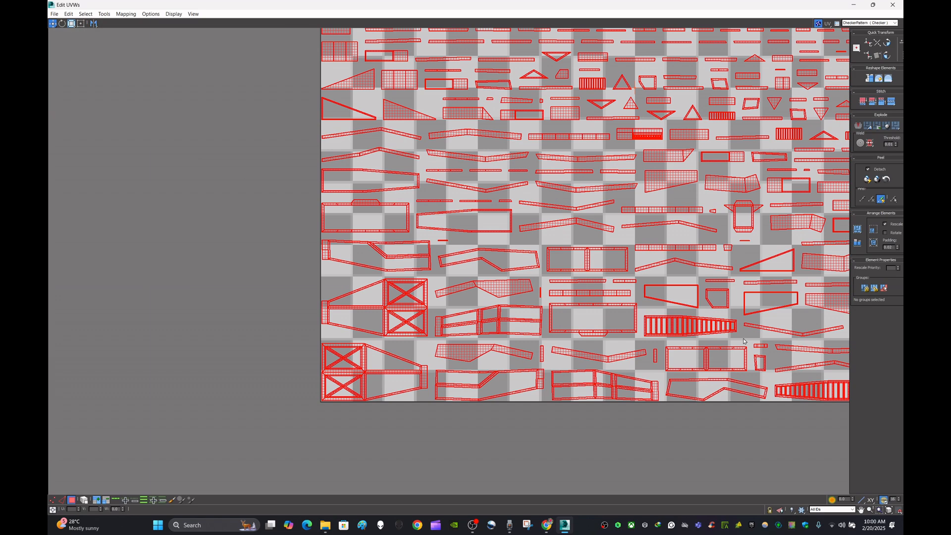
{"action": "middle_click_drag", "start_coordinate": [813, 388], "coordinate": [680, 371]}
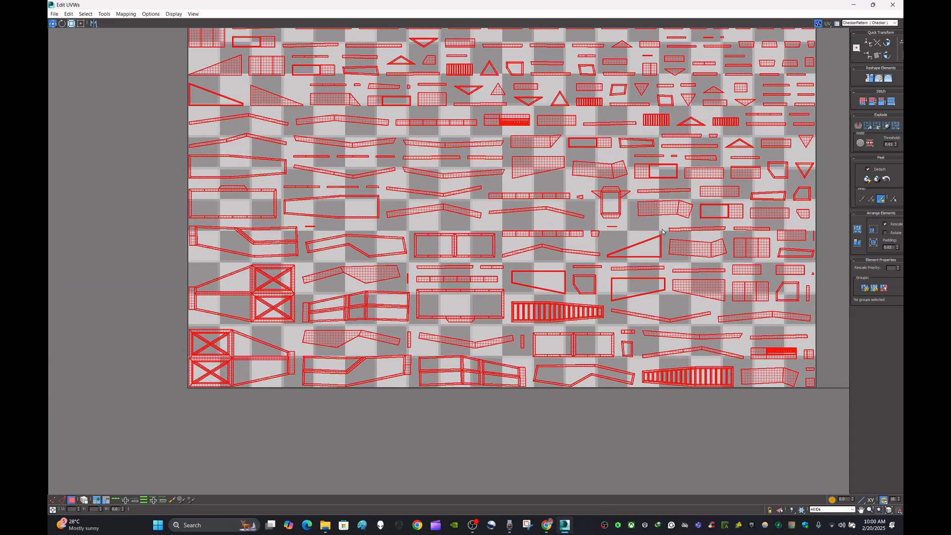
{"action": "middle_click_drag", "start_coordinate": [664, 232], "coordinate": [601, 348]}
{"action": "scroll", "coordinate": [446, 236], "scroll_direction": "up", "scroll_amount": 5}
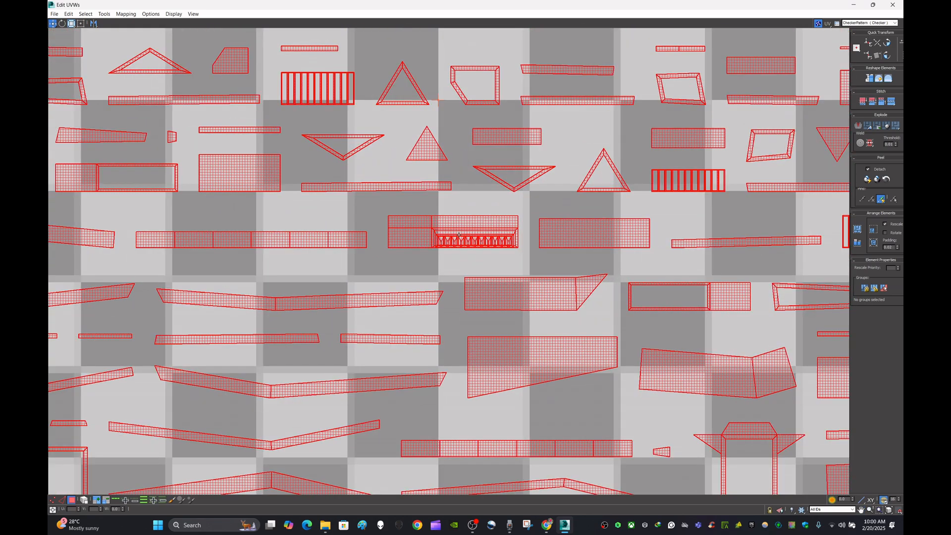
{"action": "scroll", "coordinate": [458, 235], "scroll_direction": "down", "scroll_amount": 8}
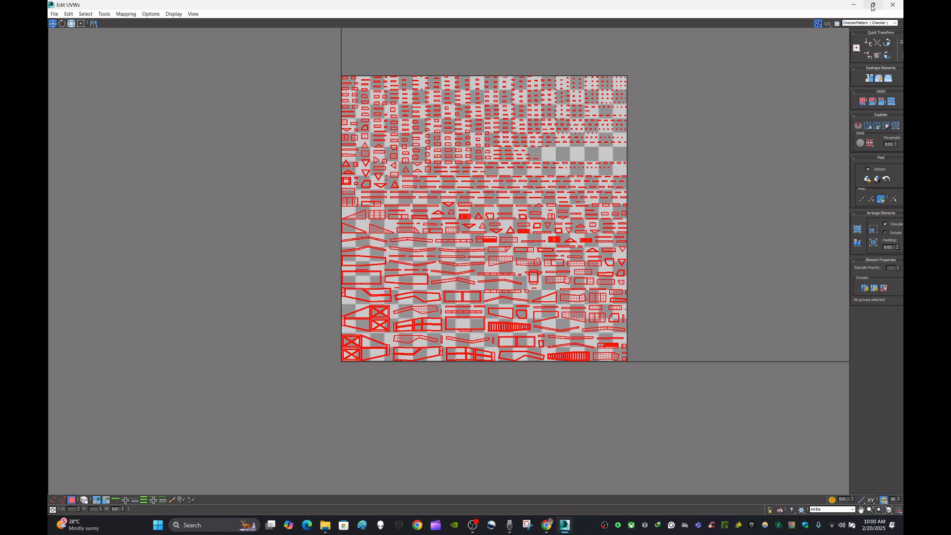
- Restore the UV editor to a smaller window, close it, and orbit the spaceship nose in the viewport
{"action": "mouse_move", "coordinate": [874, 5]}
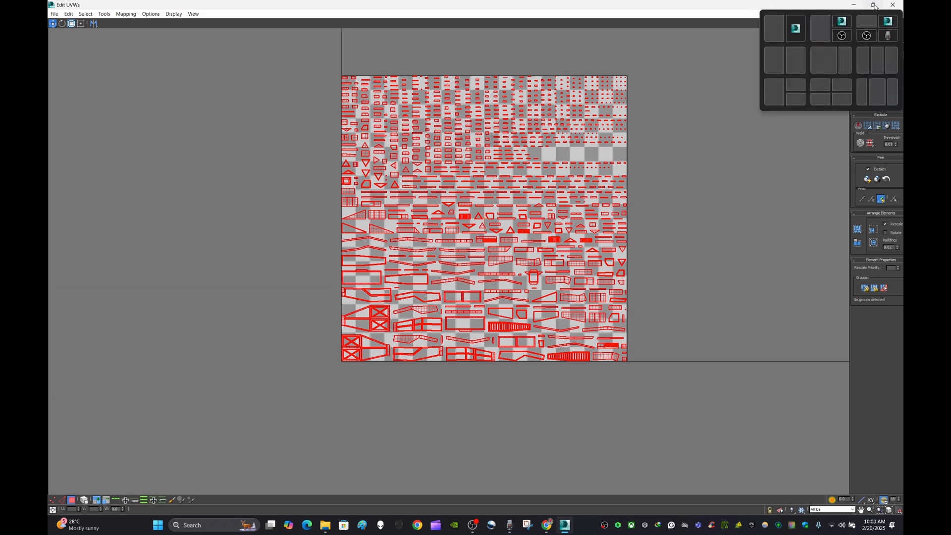
{"action": "left_click", "coordinate": [874, 5]}
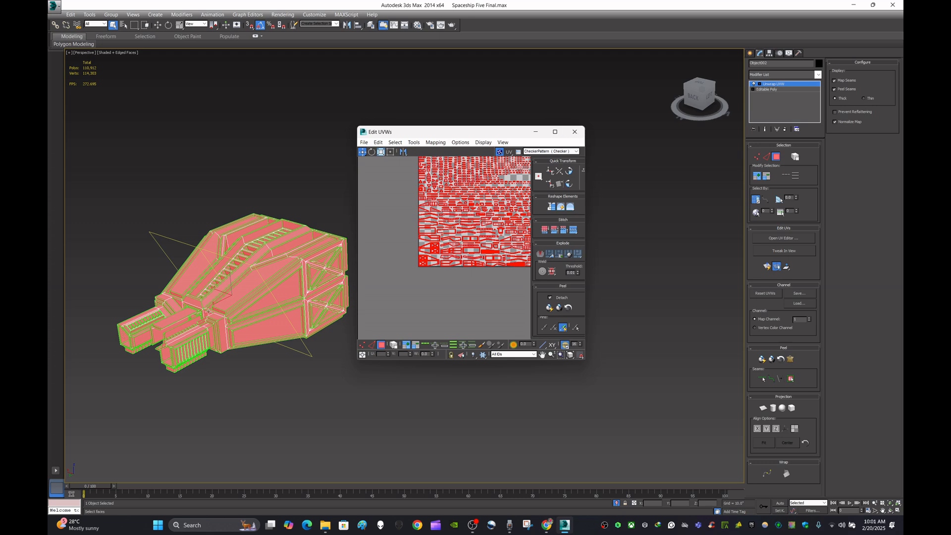
{"action": "scroll", "coordinate": [322, 264], "scroll_direction": "up", "scroll_amount": 5}
{"action": "scroll", "coordinate": [302, 304], "scroll_direction": "down", "scroll_amount": 3}
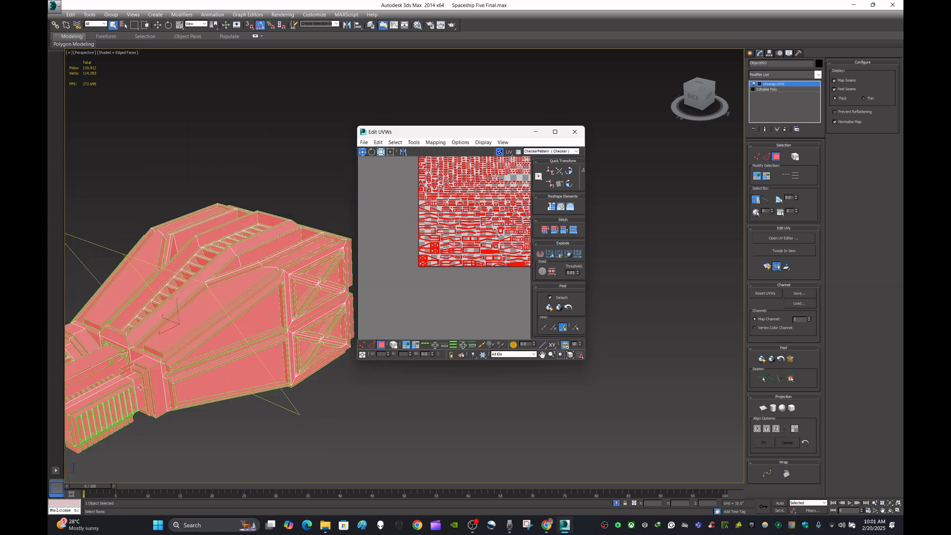
{"action": "middle_click_drag", "start_coordinate": [226, 410], "coordinate": [326, 387], "text": "alt"}
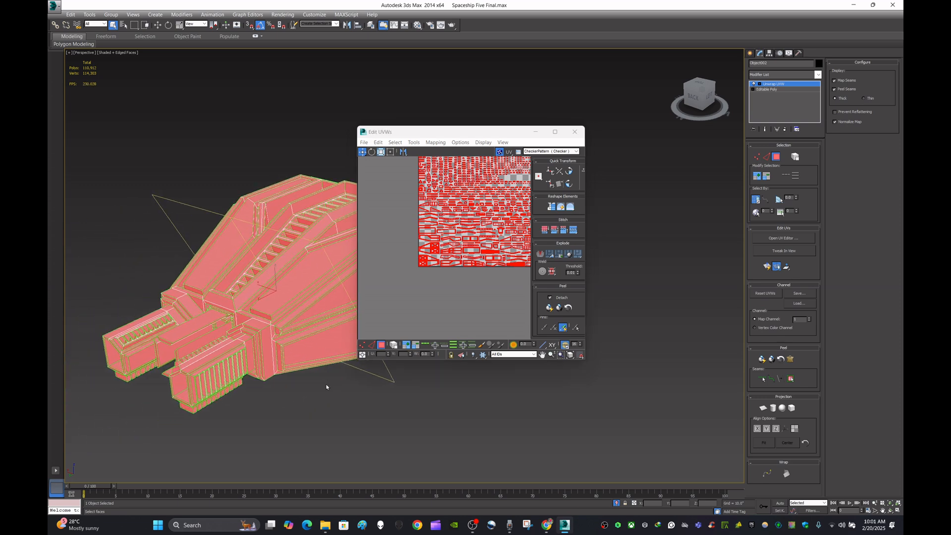
{"action": "left_click", "coordinate": [490, 176]}
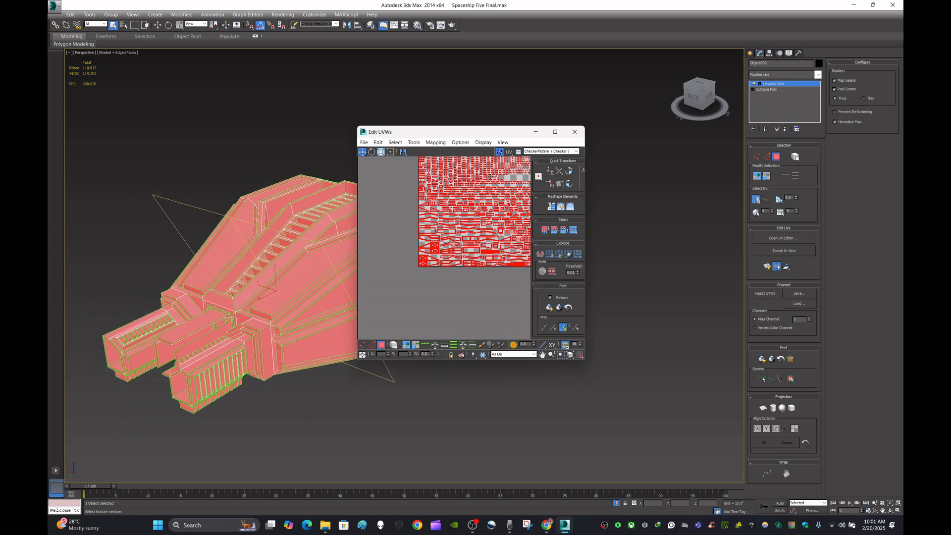
{"action": "left_click", "coordinate": [575, 132]}
{"action": "middle_click_drag", "start_coordinate": [491, 261], "coordinate": [427, 268], "text": "alt"}
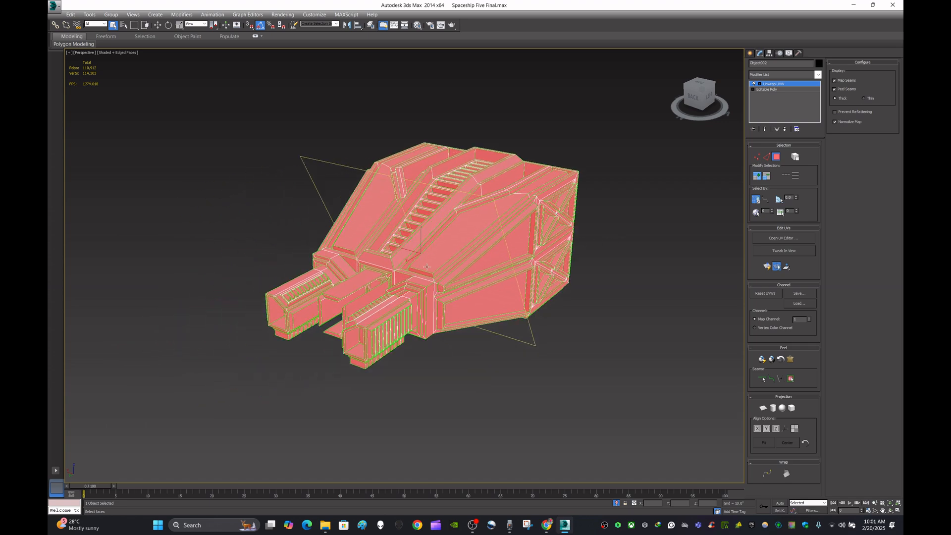
{"action": "scroll", "coordinate": [374, 345], "scroll_direction": "up", "scroll_amount": 3}
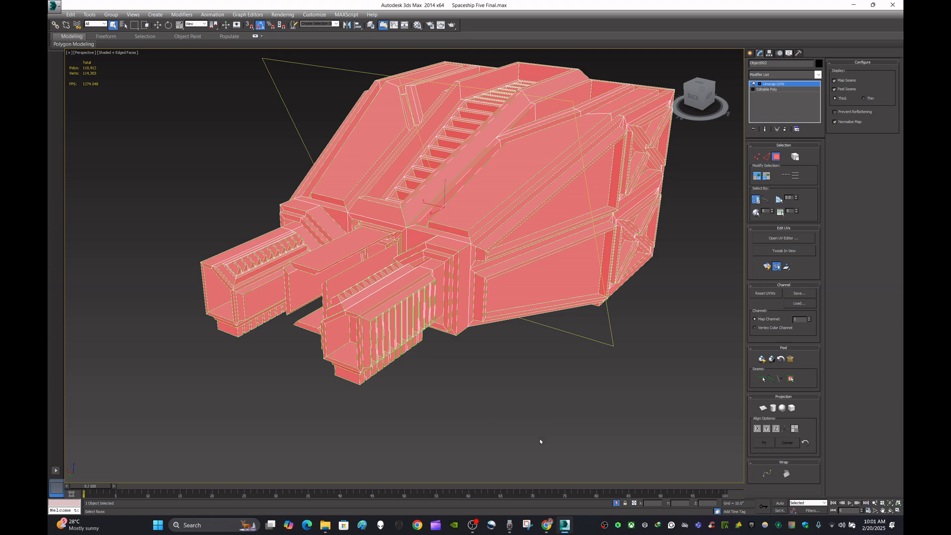
- Reopen the UV editor maximized and move the vented panel strip's cluster out of the UV square into empty space
{"action": "left_click", "coordinate": [800, 240]}
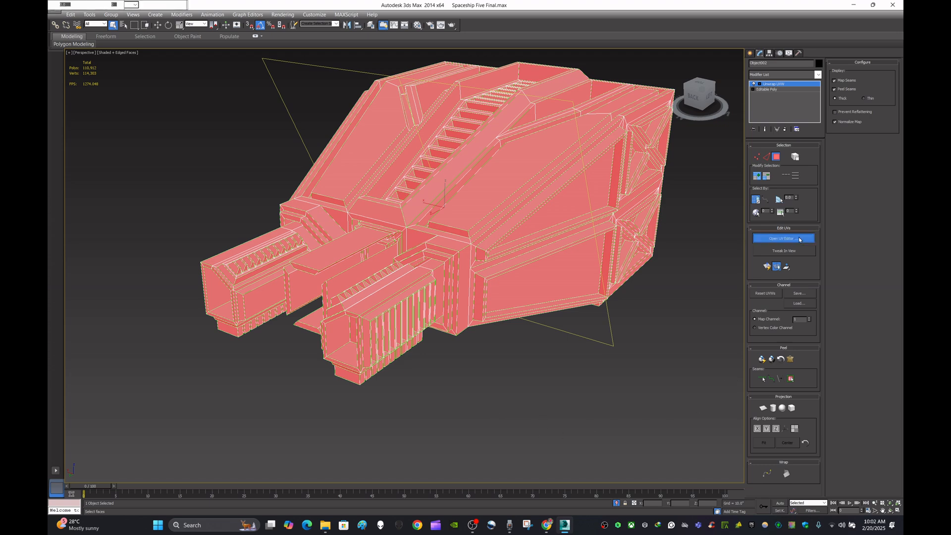
{"action": "scroll", "coordinate": [504, 256], "scroll_direction": "up", "scroll_amount": 2}
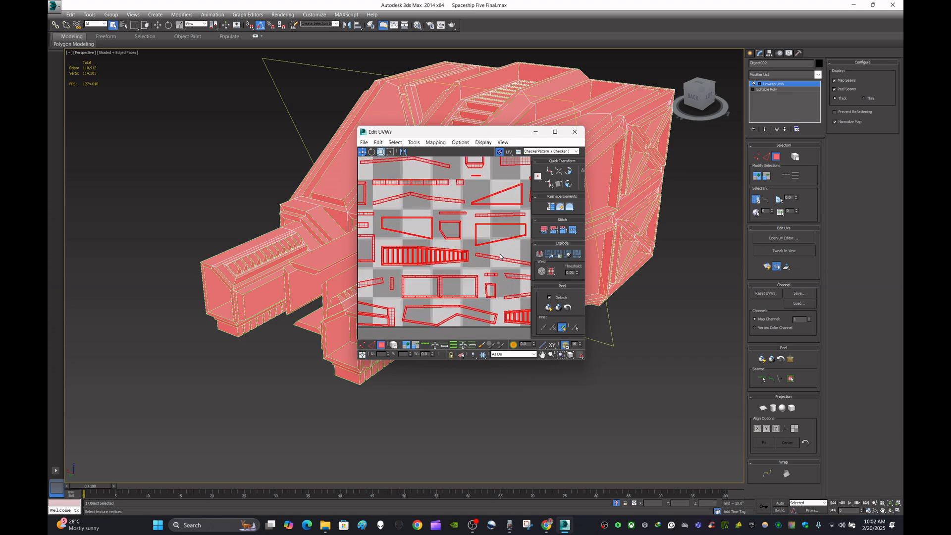
{"action": "scroll", "coordinate": [504, 256], "scroll_direction": "down", "scroll_amount": 4}
{"action": "middle_click_drag", "start_coordinate": [496, 204], "coordinate": [401, 242]}
{"action": "scroll", "coordinate": [427, 231], "scroll_direction": "up", "scroll_amount": 3}
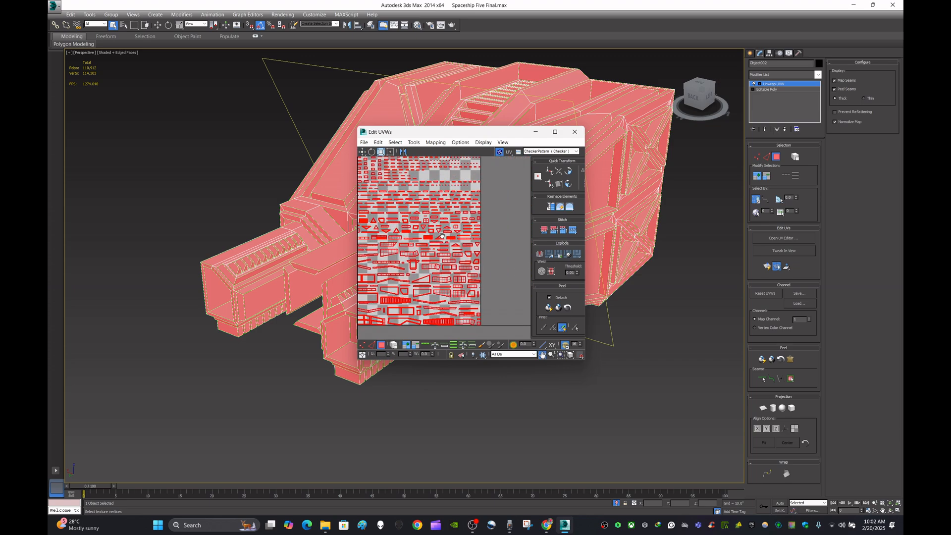
{"action": "left_click", "coordinate": [555, 132]}
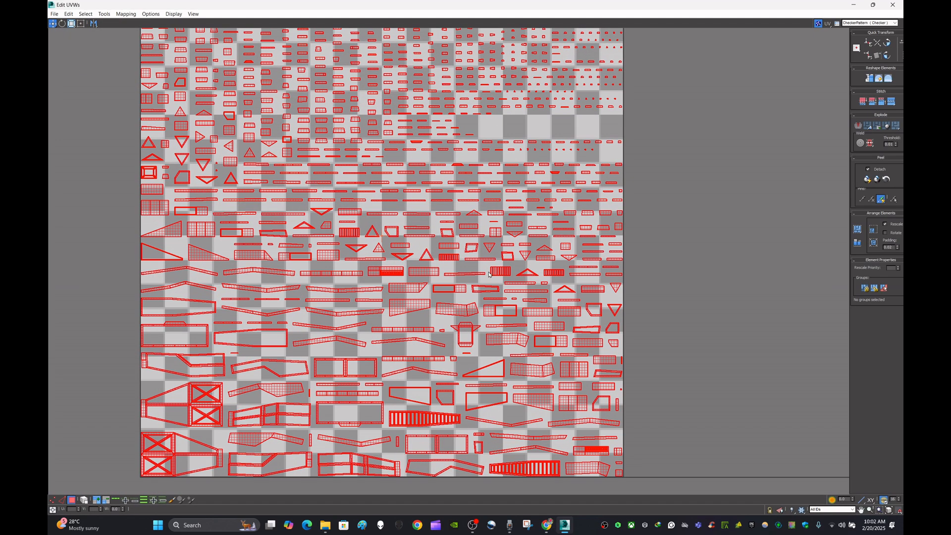
{"action": "scroll", "coordinate": [510, 272], "scroll_direction": "up", "scroll_amount": 5}
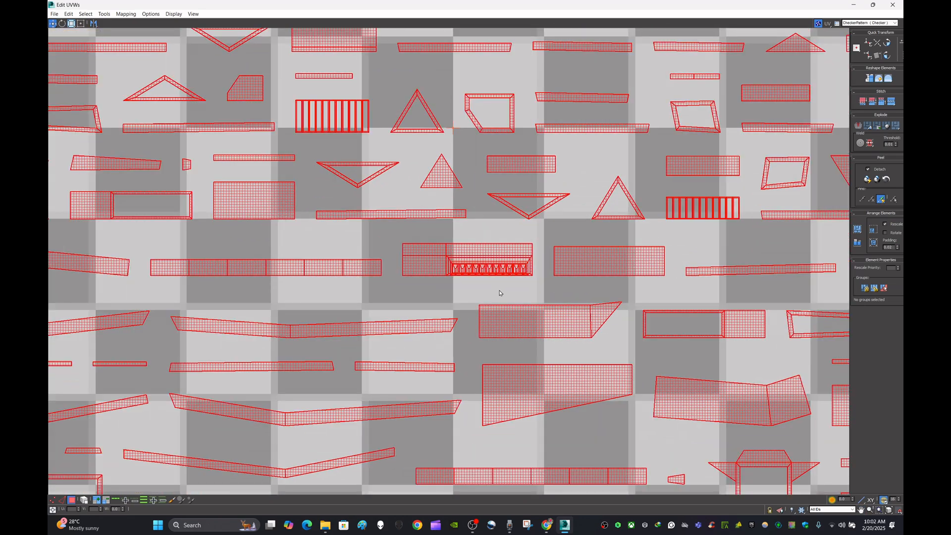
{"action": "left_click", "coordinate": [406, 290]}
{"action": "left_click_drag", "start_coordinate": [395, 287], "coordinate": [537, 235]}
{"action": "scroll", "coordinate": [490, 254], "scroll_direction": "down", "scroll_amount": 5}
{"action": "left_click_drag", "start_coordinate": [490, 254], "coordinate": [153, 220]}
{"action": "middle_click_drag", "start_coordinate": [198, 262], "coordinate": [391, 278]}
{"action": "scroll", "coordinate": [390, 269], "scroll_direction": "up", "scroll_amount": 5}
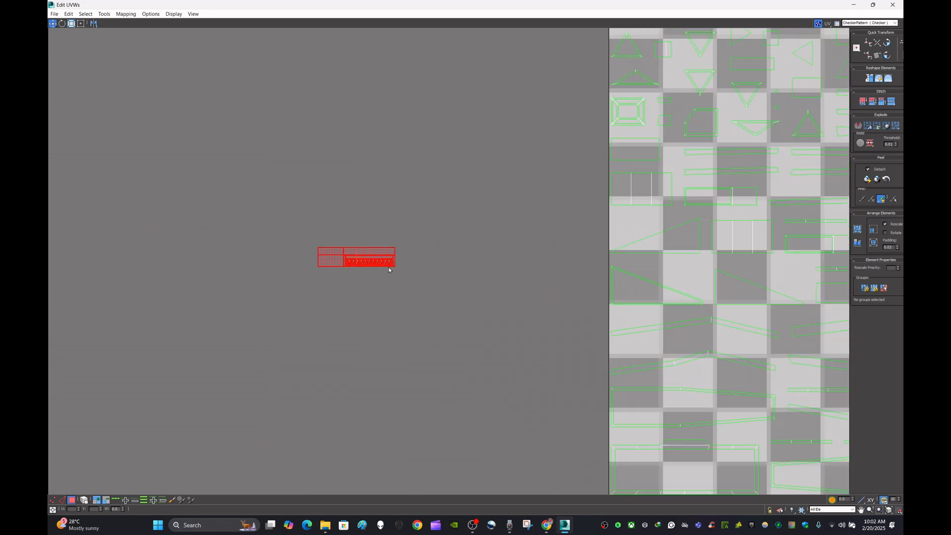
- Reselect the vented panel strip's cluster and move it closer to the UV square
{"action": "left_click", "coordinate": [401, 291]}
{"action": "scroll", "coordinate": [353, 252], "scroll_direction": "up", "scroll_amount": 4}
{"action": "scroll", "coordinate": [358, 256], "scroll_direction": "down", "scroll_amount": 3}
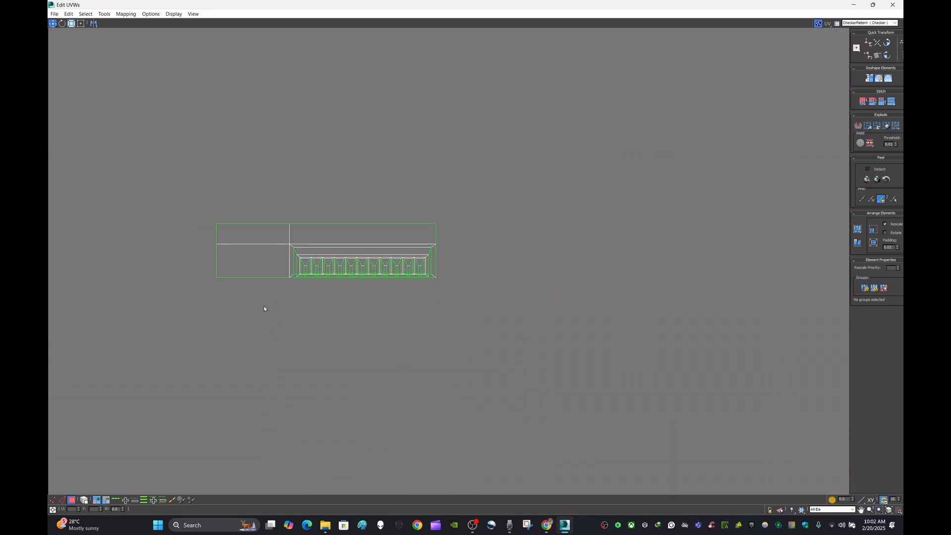
{"action": "left_click_drag", "start_coordinate": [445, 244], "coordinate": [535, 189]}
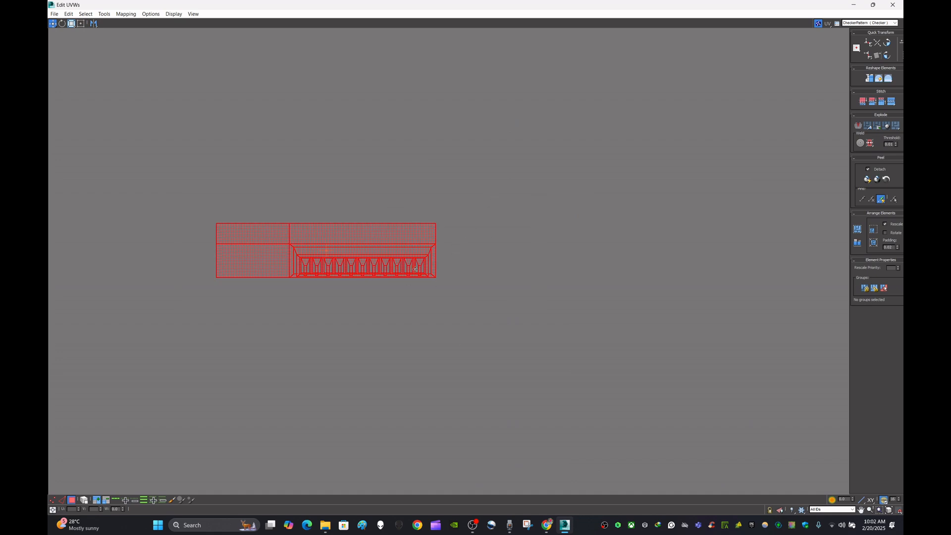
{"action": "scroll", "coordinate": [447, 279], "scroll_direction": "down", "scroll_amount": 3}
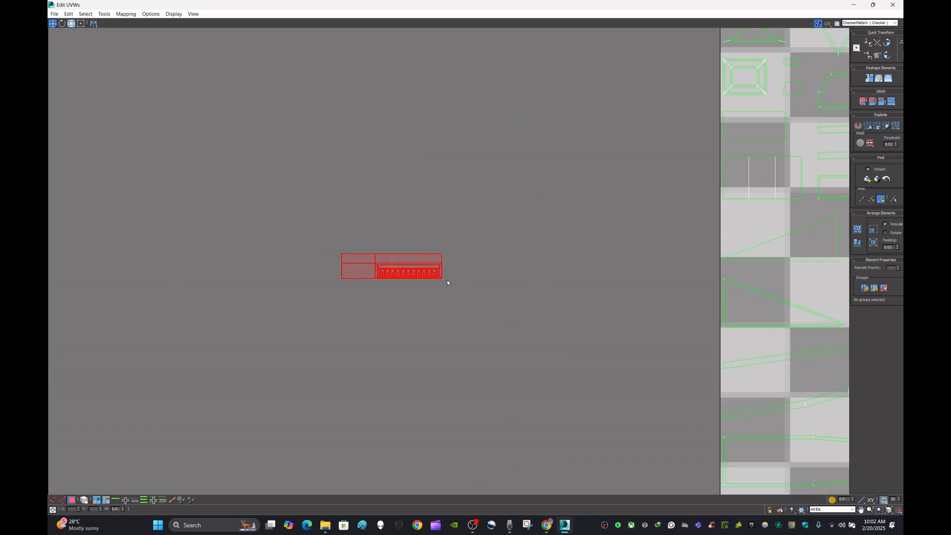
{"action": "left_click", "coordinate": [437, 307]}
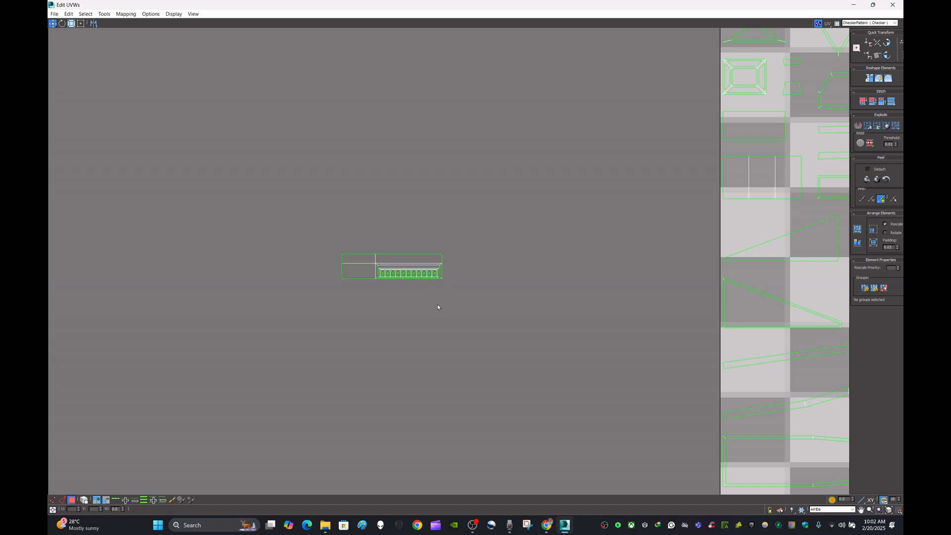
{"action": "left_click_drag", "start_coordinate": [494, 241], "coordinate": [491, 250]}
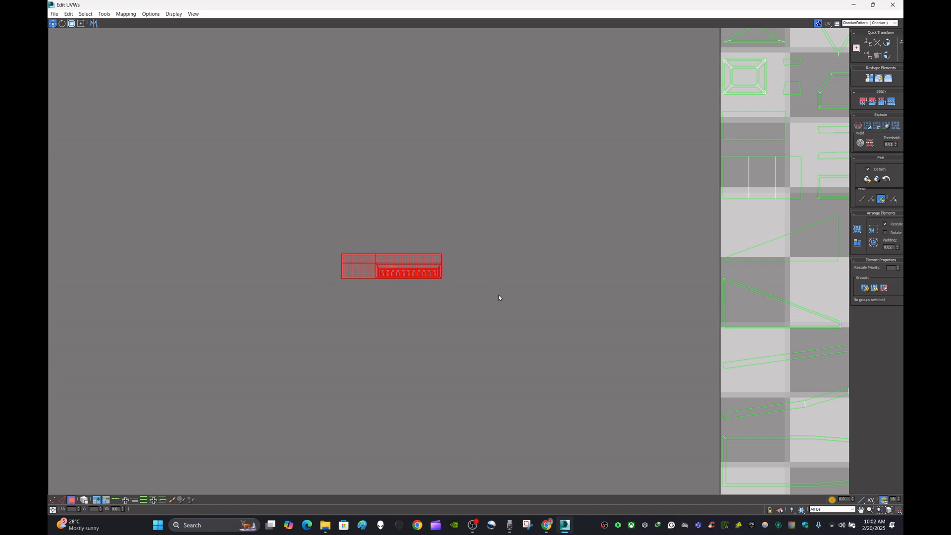
{"action": "left_click", "coordinate": [437, 310]}
{"action": "left_click_drag", "start_coordinate": [323, 303], "coordinate": [476, 219]}
{"action": "scroll", "coordinate": [480, 287], "scroll_direction": "down", "scroll_amount": 5}
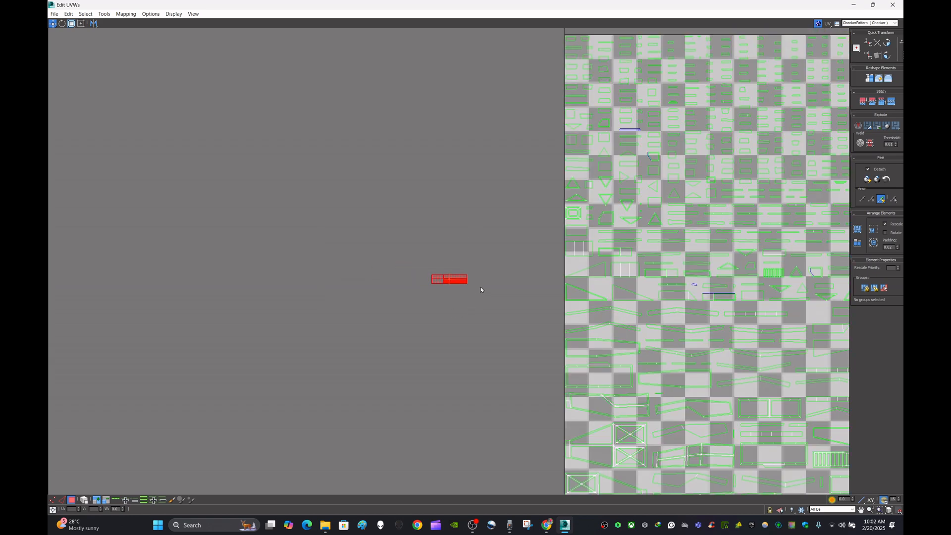
{"action": "scroll", "coordinate": [480, 287], "scroll_direction": "up", "scroll_amount": 5}
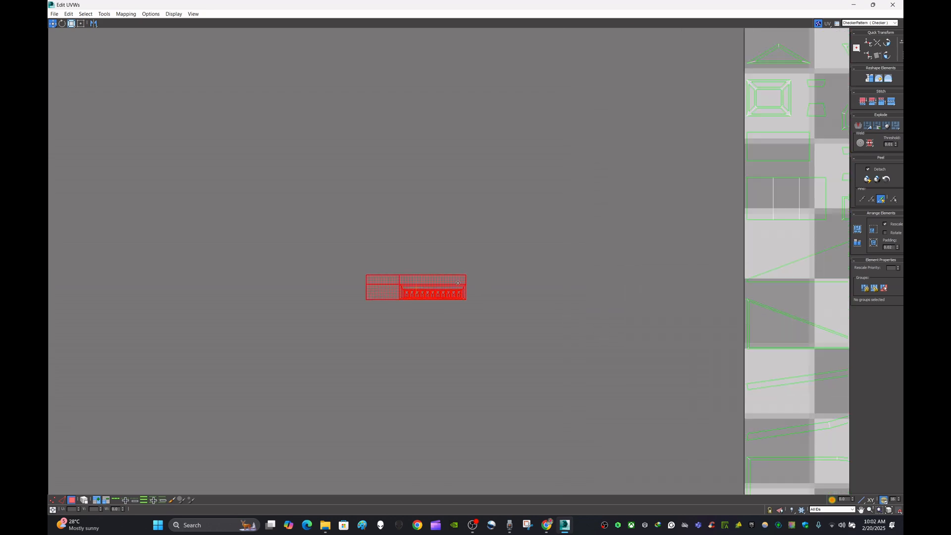
{"action": "left_click", "coordinate": [346, 316]}
{"action": "left_click_drag", "start_coordinate": [540, 238], "coordinate": [542, 236]}
{"action": "middle_click_drag", "start_coordinate": [533, 212], "coordinate": [713, 246]}
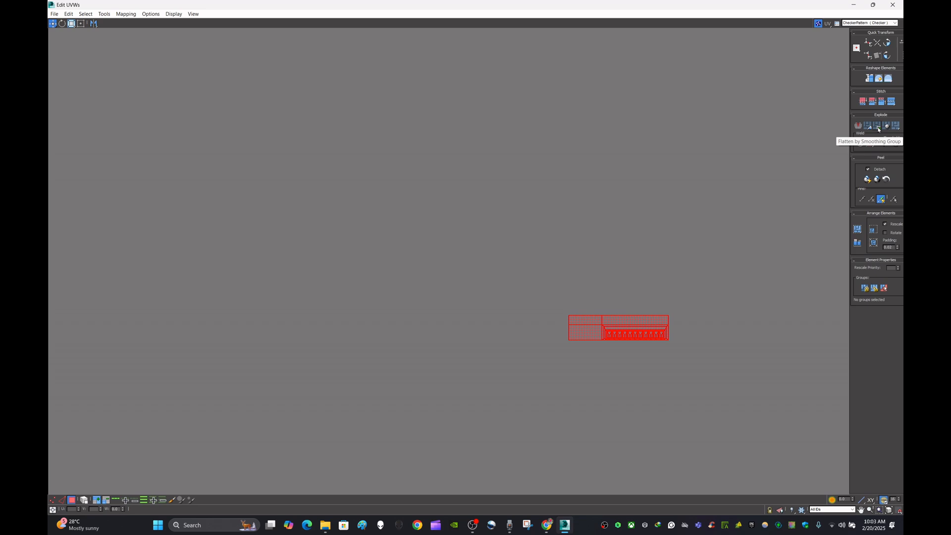
- Try Flatten by Smoothing Group on the selected cluster, move the result aside, then undo these changes
{"action": "left_click", "coordinate": [879, 130]}
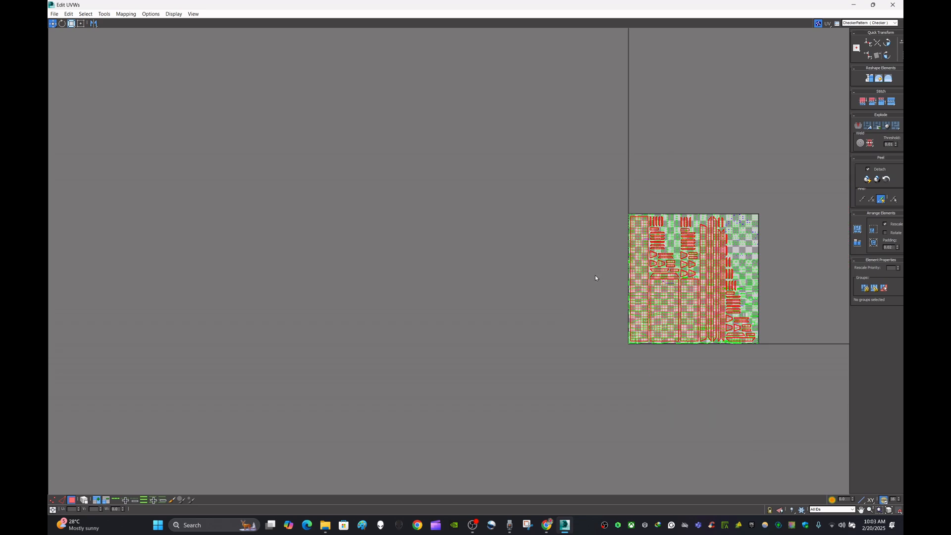
{"action": "left_click_drag", "start_coordinate": [652, 296], "coordinate": [414, 275]}
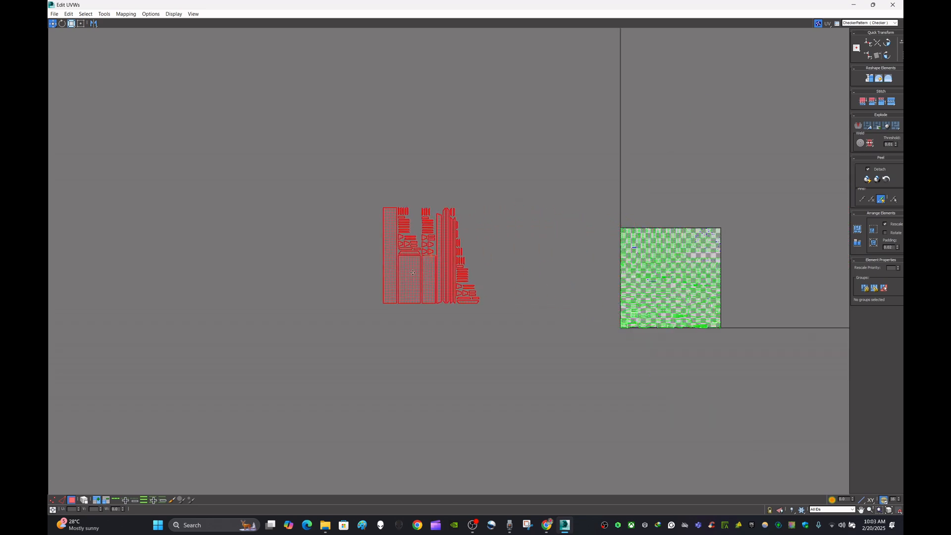
{"action": "left_click", "coordinate": [545, 270]}
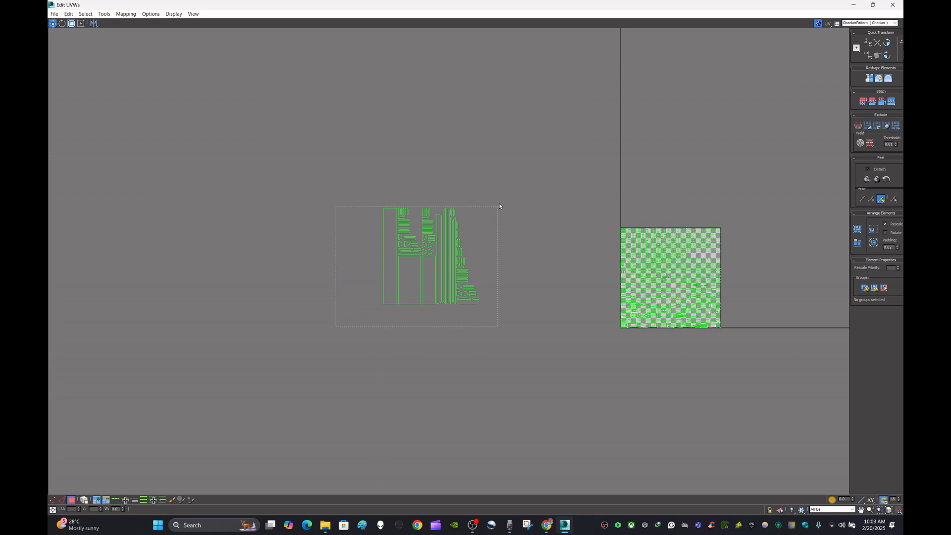
{"action": "left_click_drag", "start_coordinate": [514, 174], "coordinate": [515, 175]}
{"action": "key", "text": "z"}
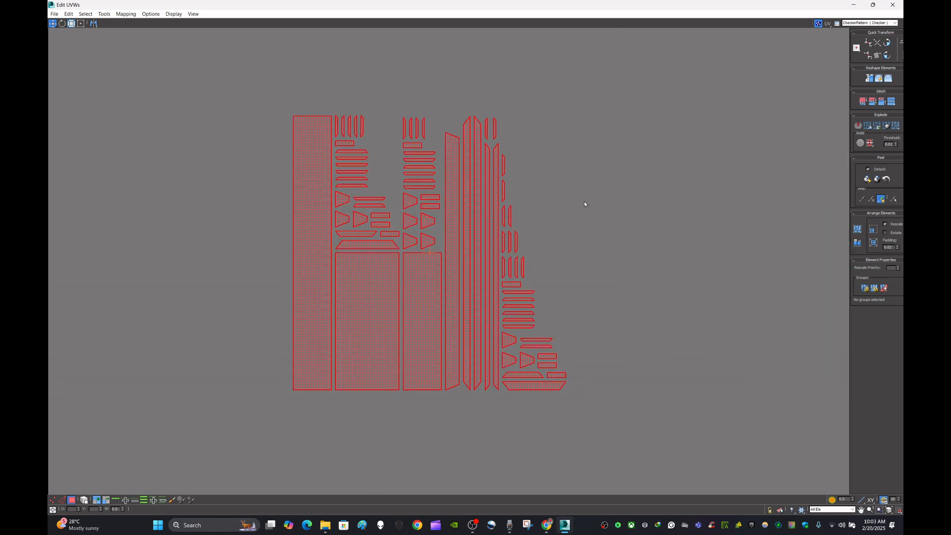
{"action": "scroll", "coordinate": [584, 202], "scroll_direction": "down", "scroll_amount": 5}
{"action": "left_click", "coordinate": [608, 242]}
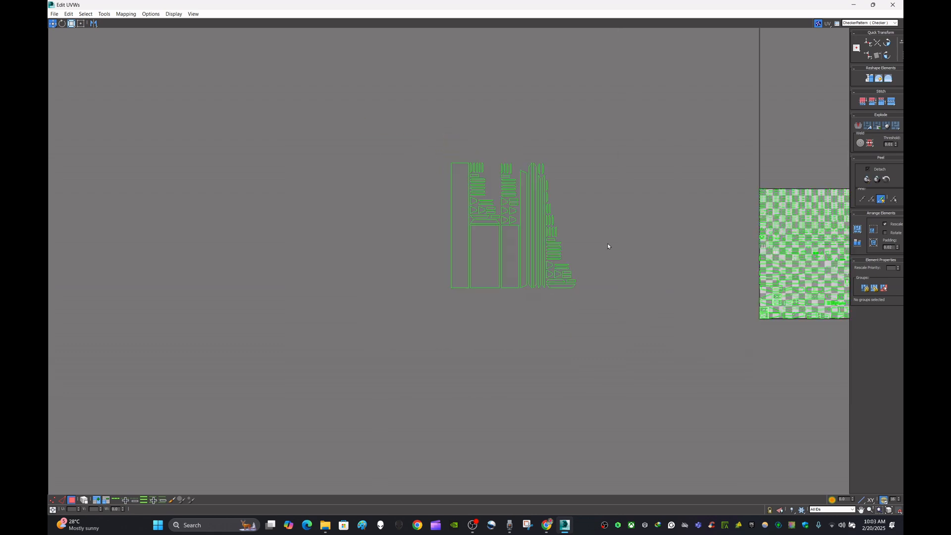
{"action": "key", "text": "ctrl+z"}
{"action": "key", "text": "ctrl+z"}
{"action": "key", "text": "ctrl+z"}
{"action": "key", "text": "ctrl+z"}
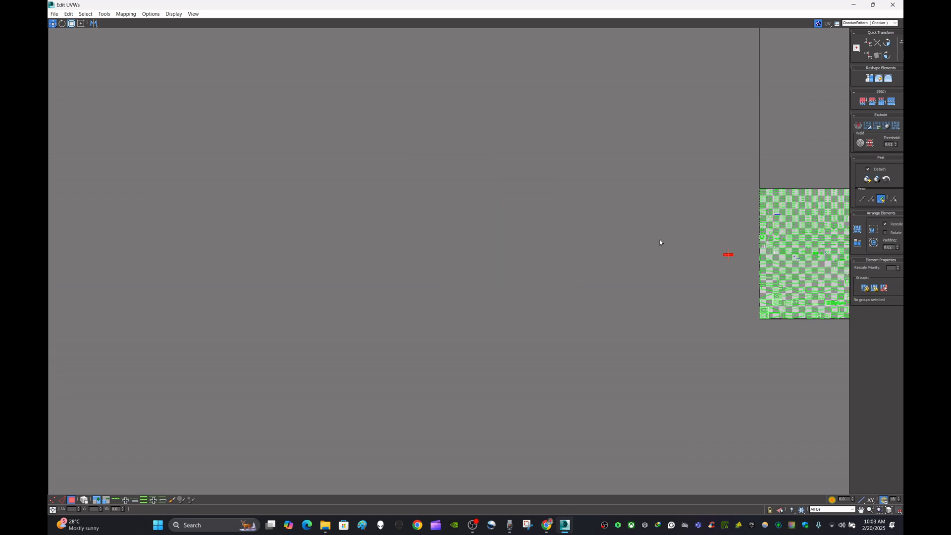
- Flatten the vented panel strip's cluster by smoothing group again and move the flattened pieces outside the UV square
{"action": "scroll", "coordinate": [739, 257], "scroll_direction": "up", "scroll_amount": 3}
{"action": "left_click", "coordinate": [737, 272]}
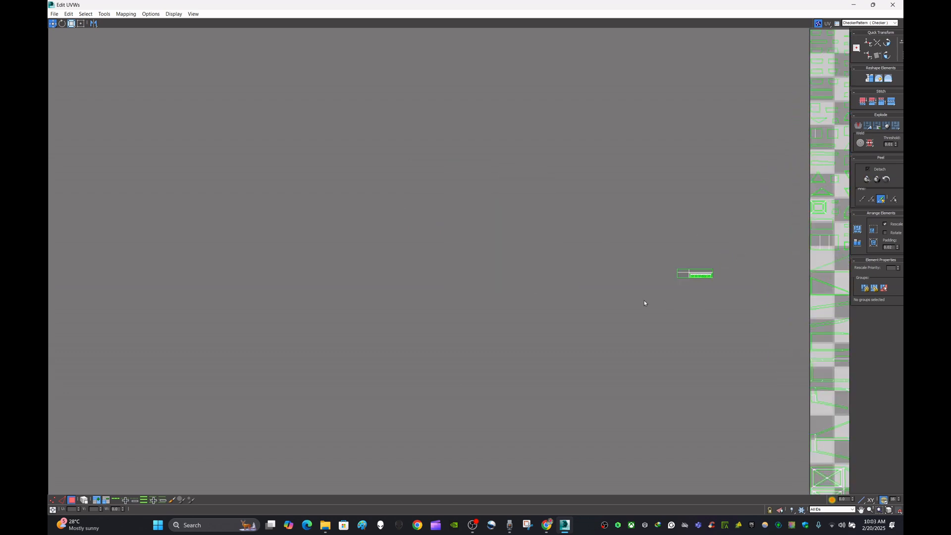
{"action": "left_click_drag", "start_coordinate": [739, 250], "coordinate": [740, 250]}
{"action": "scroll", "coordinate": [698, 273], "scroll_direction": "up", "scroll_amount": 5}
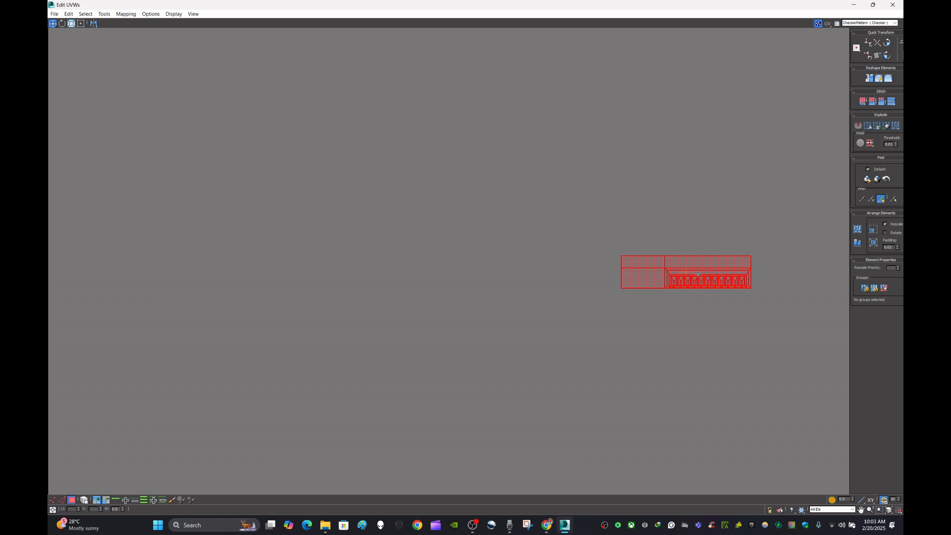
{"action": "scroll", "coordinate": [688, 275], "scroll_direction": "down", "scroll_amount": 4}
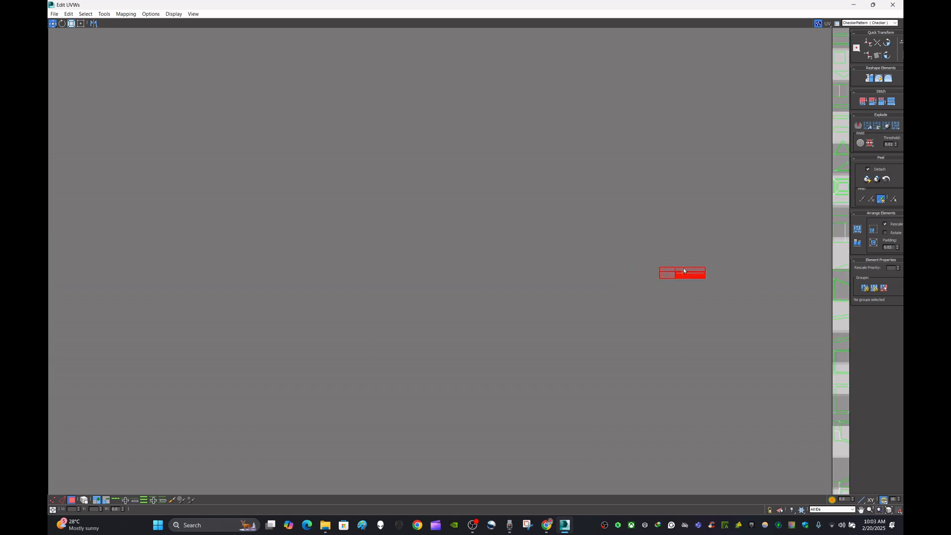
{"action": "scroll", "coordinate": [707, 280], "scroll_direction": "down", "scroll_amount": 2}
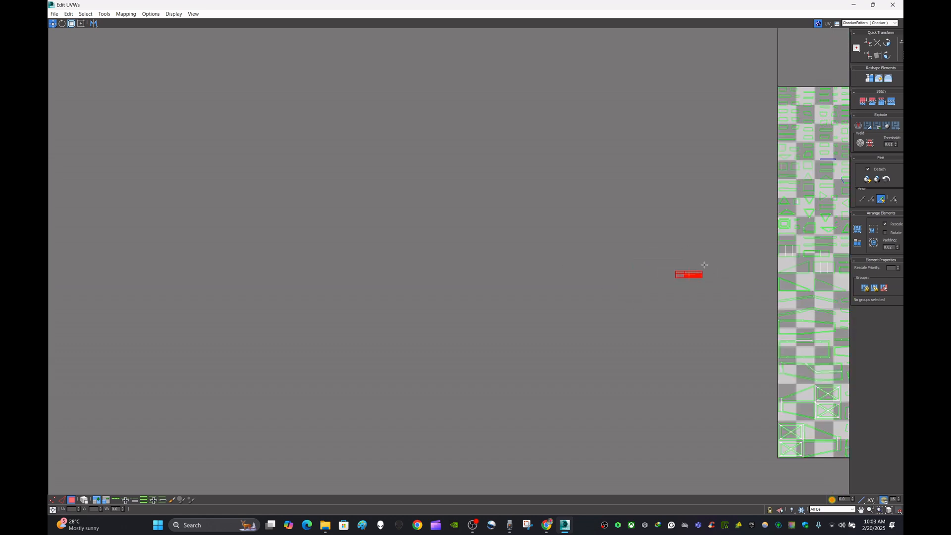
{"action": "scroll", "coordinate": [702, 289], "scroll_direction": "up", "scroll_amount": 2}
{"action": "scroll", "coordinate": [706, 286], "scroll_direction": "down", "scroll_amount": 5}
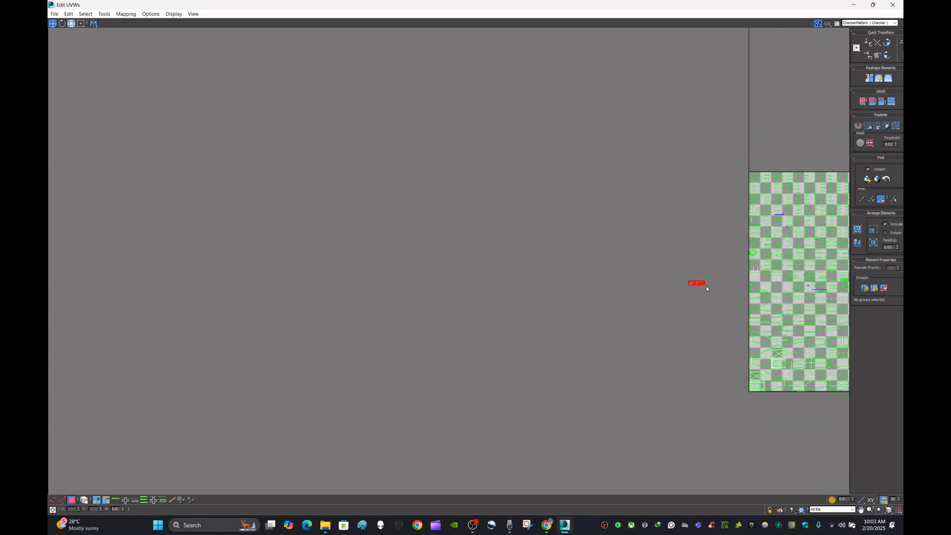
{"action": "left_click", "coordinate": [880, 126]}
{"action": "scroll", "coordinate": [727, 249], "scroll_direction": "down", "scroll_amount": 2}
{"action": "middle_click_drag", "start_coordinate": [775, 221], "coordinate": [581, 195]}
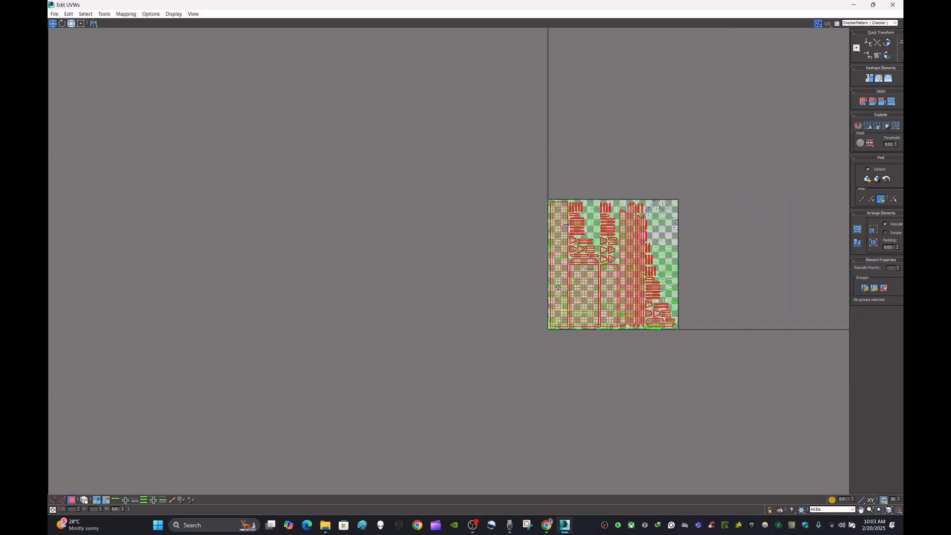
{"action": "left_click_drag", "start_coordinate": [559, 287], "coordinate": [316, 286]}
{"action": "left_click", "coordinate": [450, 246]}
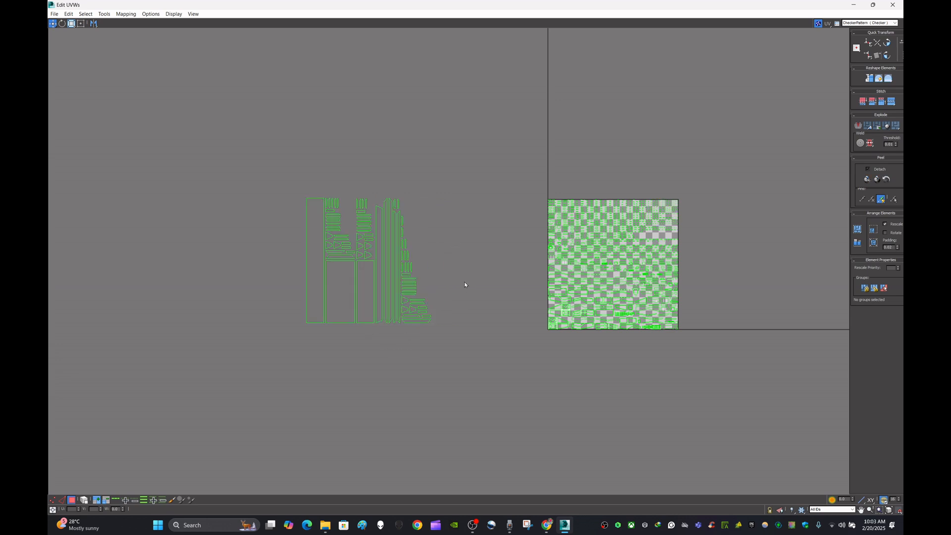
- Undo the last ten UV edits to return the cluster to its earlier layout
{"action": "key", "text": "ctrl+z"}
{"action": "key", "text": "ctrl+z"}
{"action": "key", "text": "ctrl+z"}
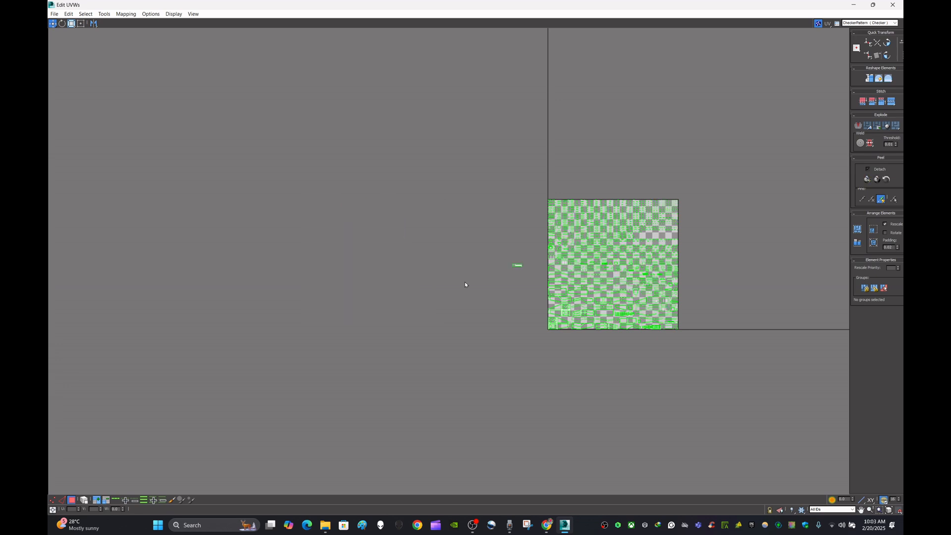
{"action": "key", "text": "ctrl+z"}
{"action": "key", "text": "ctrl+z"}
{"action": "key", "text": "ctrl+z"}
{"action": "key", "text": "ctrl+z"}
{"action": "key", "text": "ctrl+z"}
{"action": "key", "text": "ctrl+z"}
{"action": "key", "text": "ctrl+z"}
{"action": "key", "text": "ctrl+z"}
{"action": "key", "text": "ctrl+z"}
{"action": "key", "text": "ctrl+z"}
{"action": "key", "text": "ctrl+z"}
- Select all UVs of the nose and apply Flatten by Smoothing Group to them
{"action": "left_click_drag", "start_coordinate": [721, 174], "coordinate": [721, 175]}
{"action": "scroll", "coordinate": [686, 273], "scroll_direction": "up", "scroll_amount": 5}
{"action": "middle_click_drag", "start_coordinate": [707, 260], "coordinate": [757, 281]}
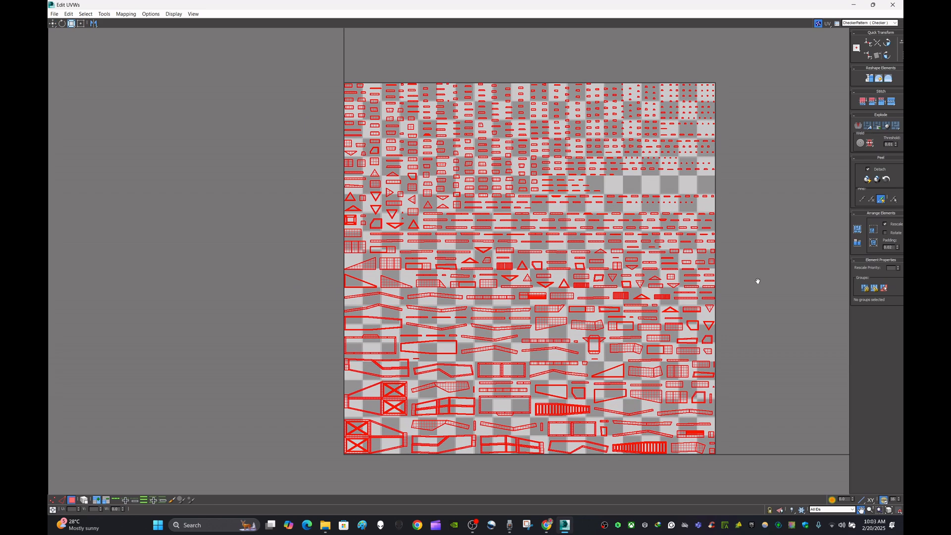
{"action": "left_click", "coordinate": [757, 282]}
{"action": "key", "text": "ctrl+a"}
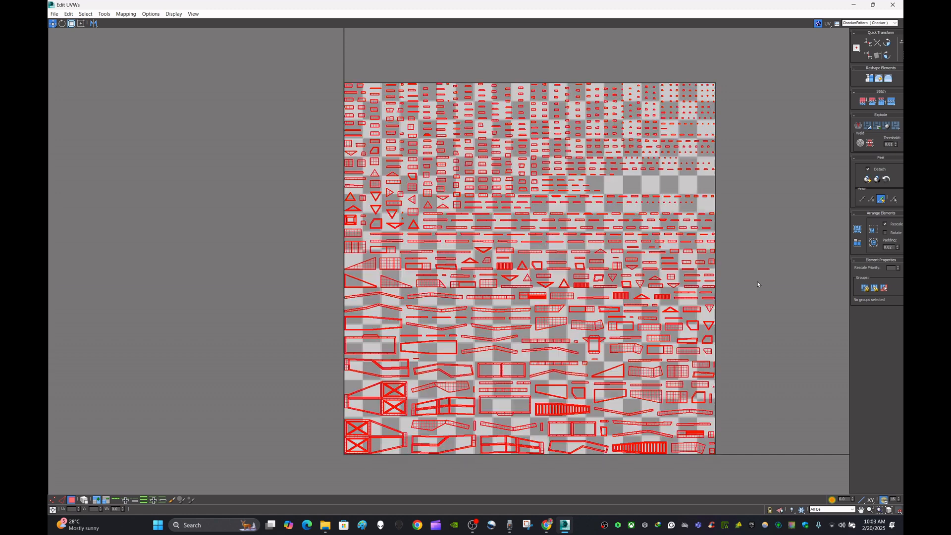
{"action": "left_click", "coordinate": [879, 128]}
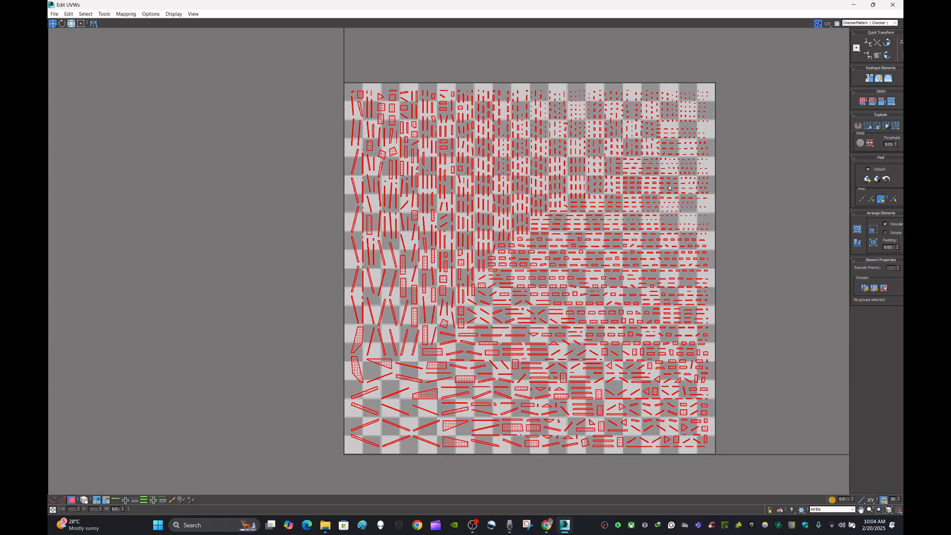
- Zoom around the flattened UV layout to inspect the shells
{"action": "scroll", "coordinate": [437, 365], "scroll_direction": "up", "scroll_amount": 4}
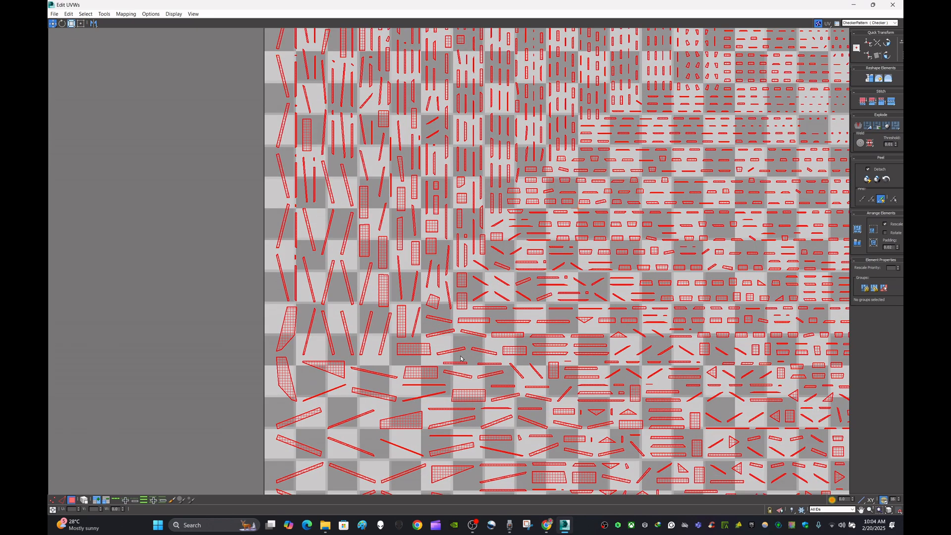
{"action": "scroll", "coordinate": [516, 277], "scroll_direction": "down", "scroll_amount": 4}
{"action": "scroll", "coordinate": [515, 277], "scroll_direction": "up", "scroll_amount": 4}
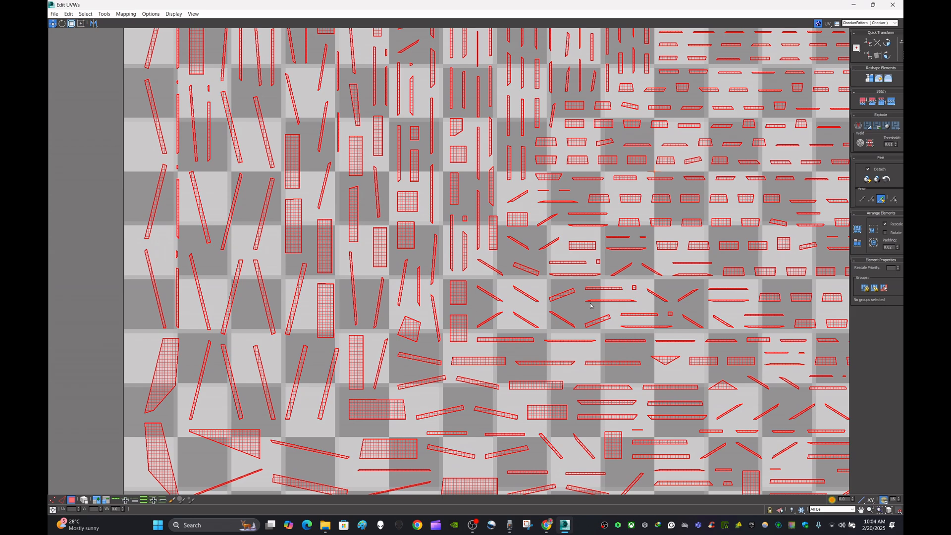
{"action": "scroll", "coordinate": [610, 341], "scroll_direction": "down", "scroll_amount": 5}
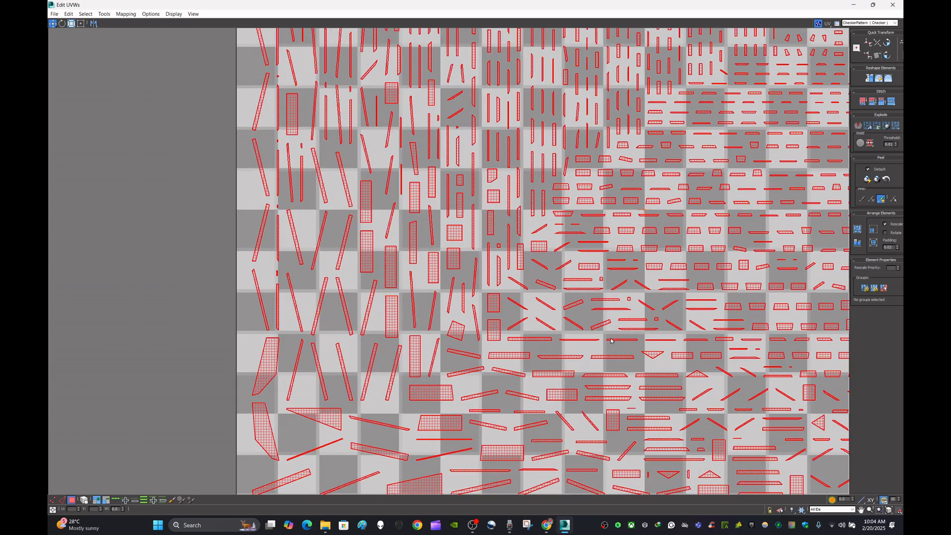
{"action": "scroll", "coordinate": [602, 339], "scroll_direction": "up", "scroll_amount": 2}
{"action": "scroll", "coordinate": [599, 339], "scroll_direction": "down", "scroll_amount": 6}
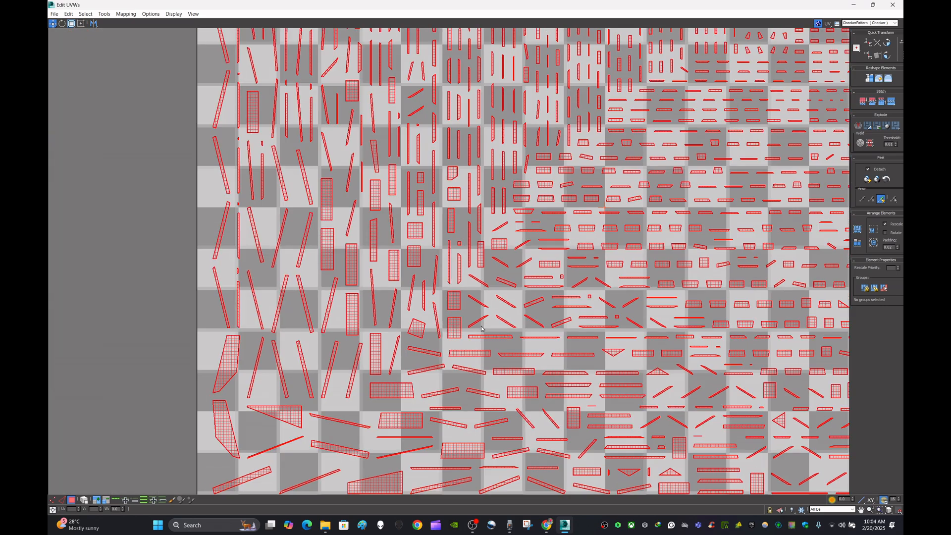
{"action": "scroll", "coordinate": [544, 300], "scroll_direction": "up", "scroll_amount": 4}
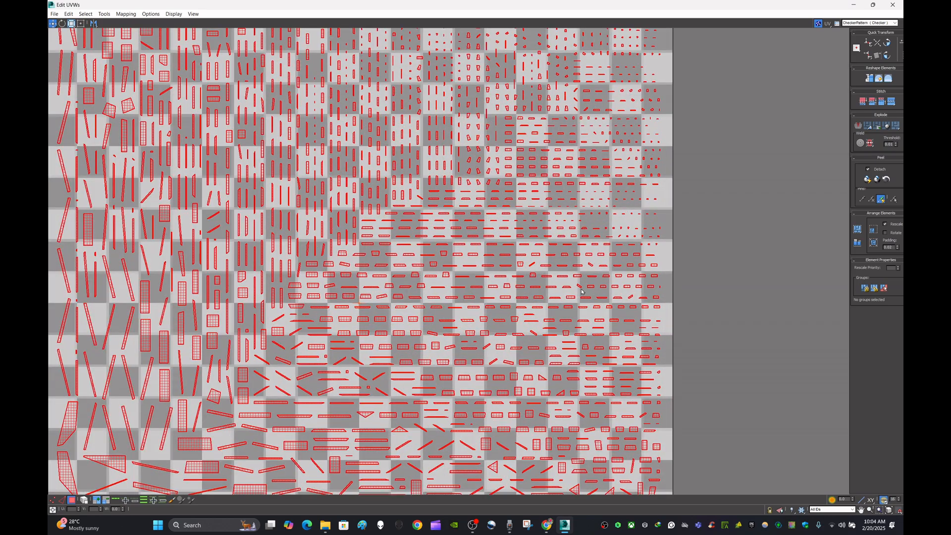
{"action": "scroll", "coordinate": [580, 292], "scroll_direction": "down", "scroll_amount": 3}
{"action": "scroll", "coordinate": [538, 304], "scroll_direction": "up", "scroll_amount": 3}
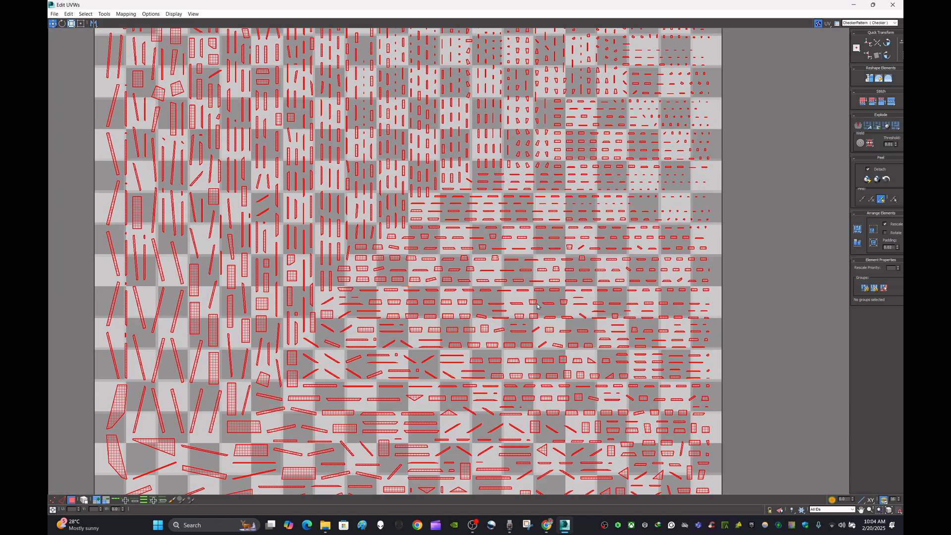
{"action": "scroll", "coordinate": [538, 305], "scroll_direction": "down", "scroll_amount": 3}
{"action": "scroll", "coordinate": [564, 316], "scroll_direction": "up", "scroll_amount": 1}
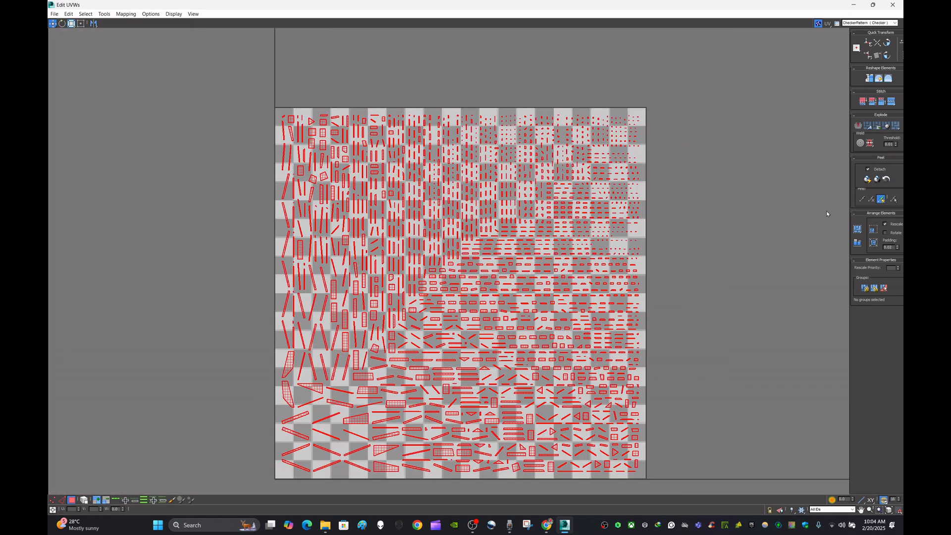
- Pack all UV shells into the UV square with the Pack Normalize option
{"action": "left_click", "coordinate": [860, 231]}
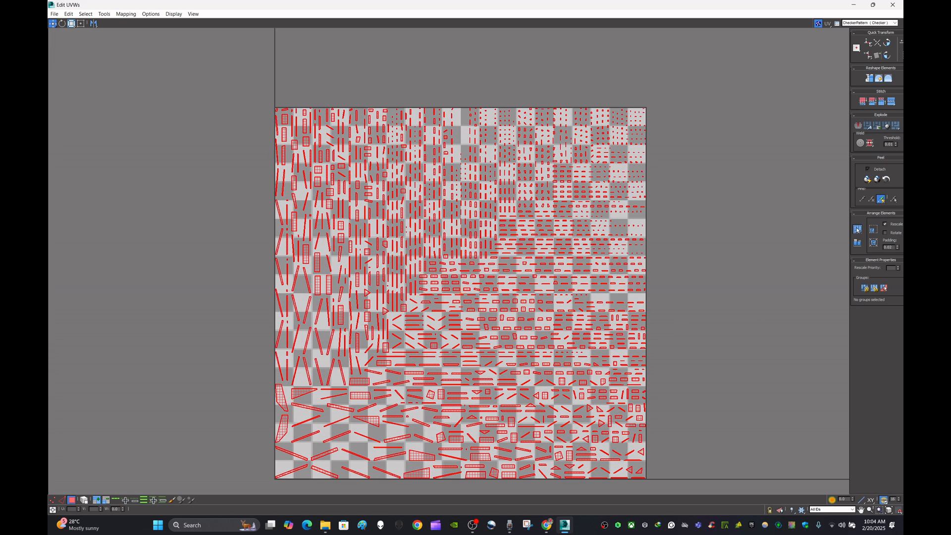
{"action": "left_click", "coordinate": [858, 230]}
{"action": "left_click", "coordinate": [858, 229]}
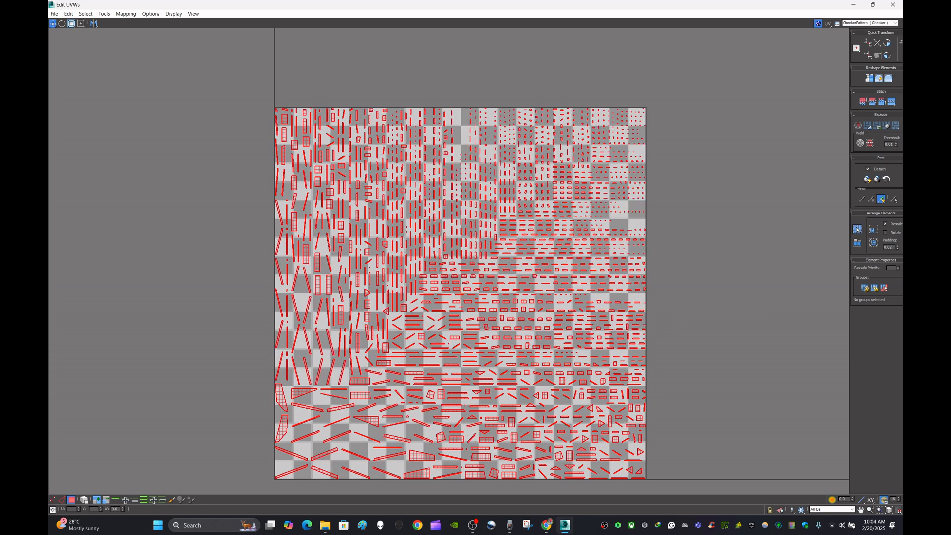
{"action": "left_click", "coordinate": [858, 229]}
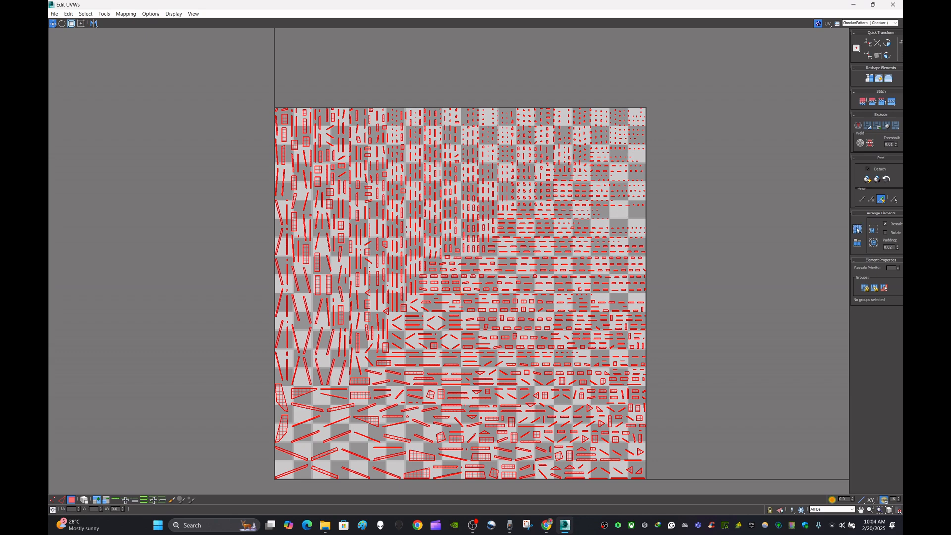
- Restore the UV editor to a smaller window and close it
{"action": "scroll", "coordinate": [545, 212], "scroll_direction": "up", "scroll_amount": 3}
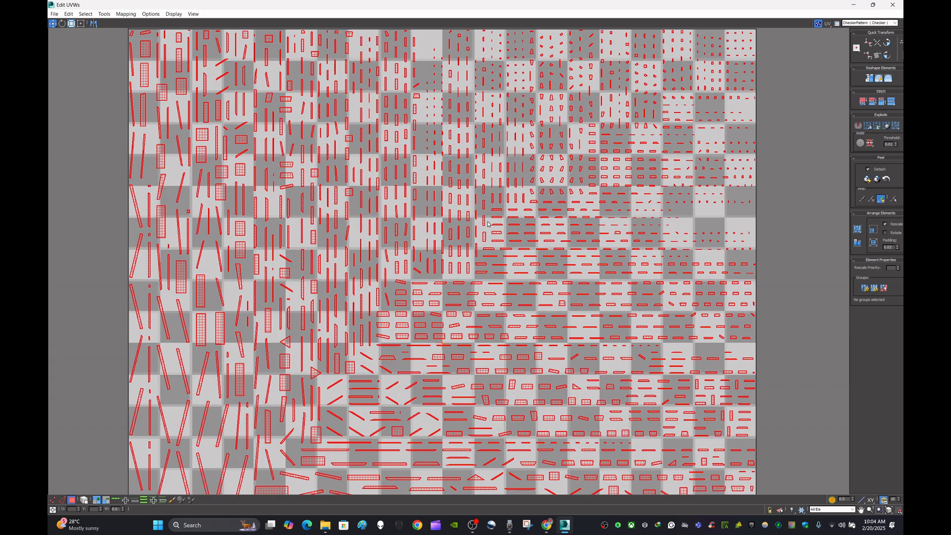
{"action": "scroll", "coordinate": [488, 226], "scroll_direction": "down", "scroll_amount": 5}
{"action": "scroll", "coordinate": [488, 226], "scroll_direction": "down", "scroll_amount": 3}
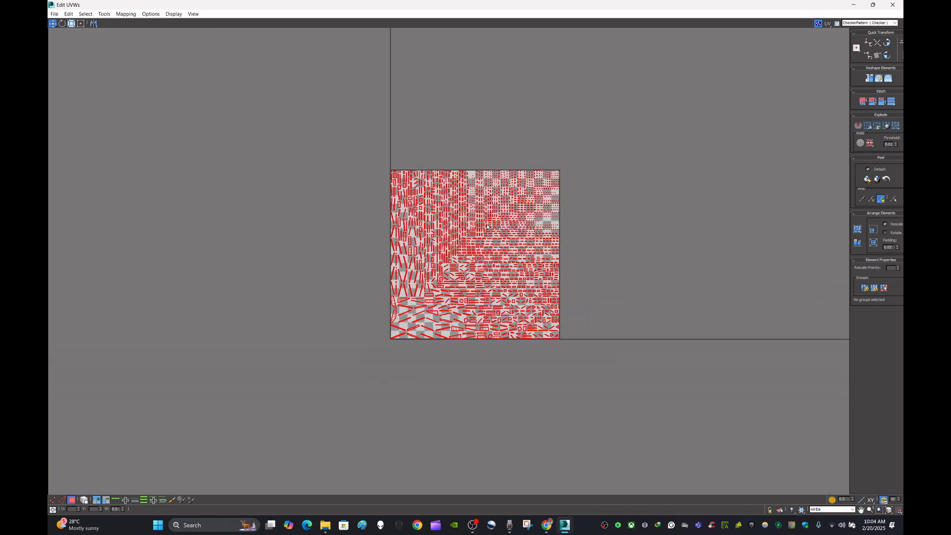
{"action": "scroll", "coordinate": [487, 227], "scroll_direction": "up", "scroll_amount": 3}
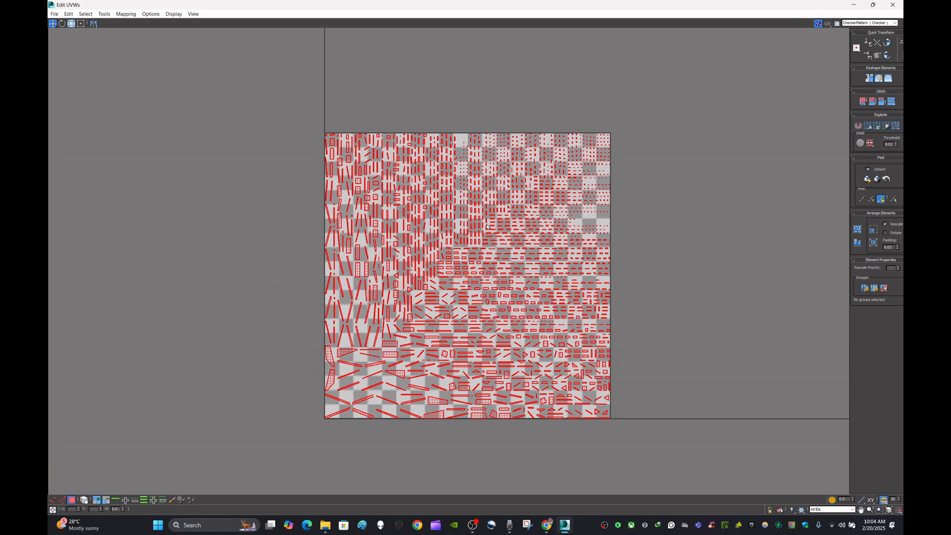
{"action": "left_click", "coordinate": [873, 5]}
{"action": "scroll", "coordinate": [470, 240], "scroll_direction": "down", "scroll_amount": 3}
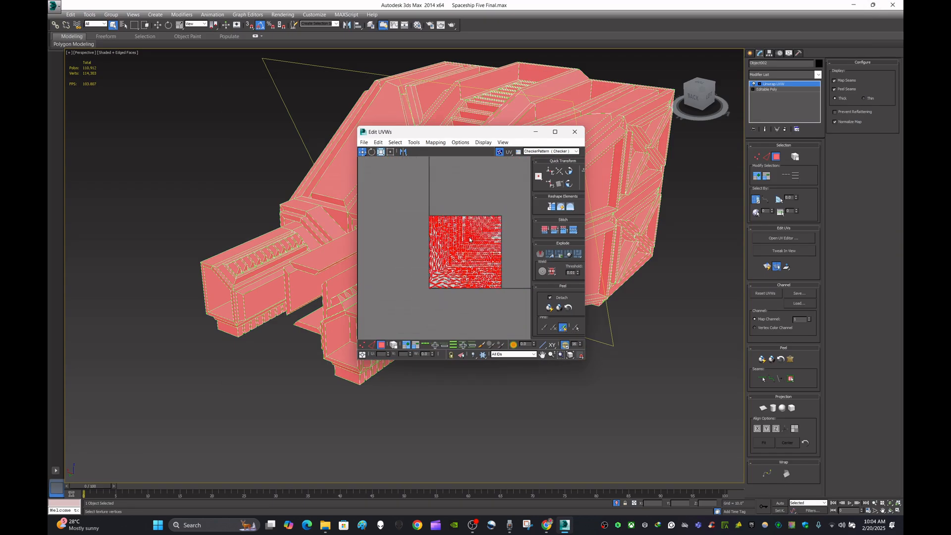
{"action": "left_click", "coordinate": [575, 131]}
- Zoom and orbit around the nose in the viewport to inspect the seams, then reopen the UV editor
{"action": "scroll", "coordinate": [631, 213], "scroll_direction": "up", "scroll_amount": 3}
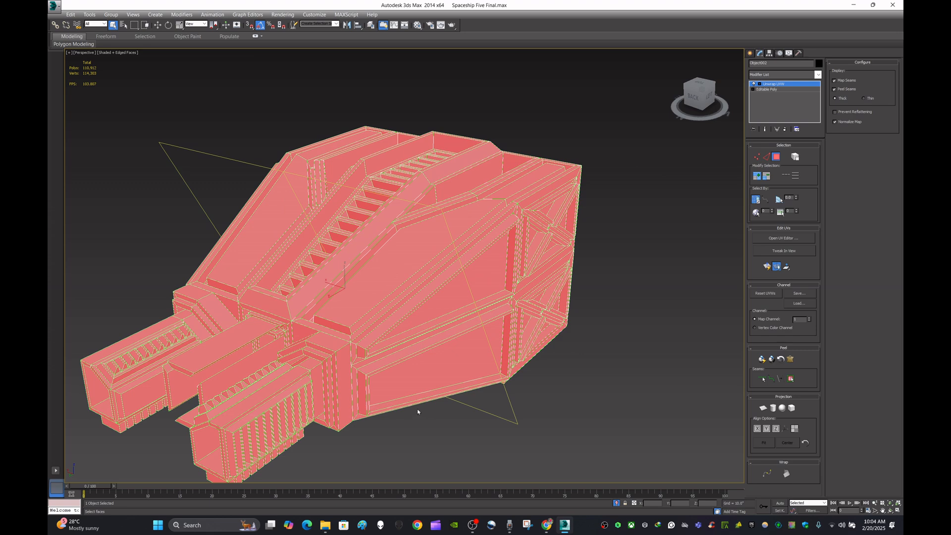
{"action": "scroll", "coordinate": [649, 325], "scroll_direction": "up", "scroll_amount": 5}
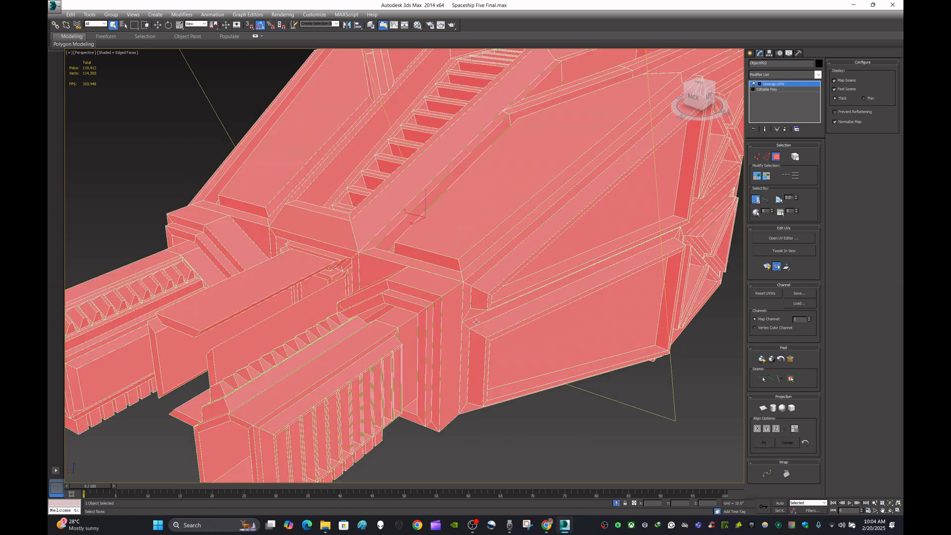
{"action": "scroll", "coordinate": [476, 322], "scroll_direction": "down", "scroll_amount": 5}
{"action": "scroll", "coordinate": [429, 280], "scroll_direction": "up", "scroll_amount": 3}
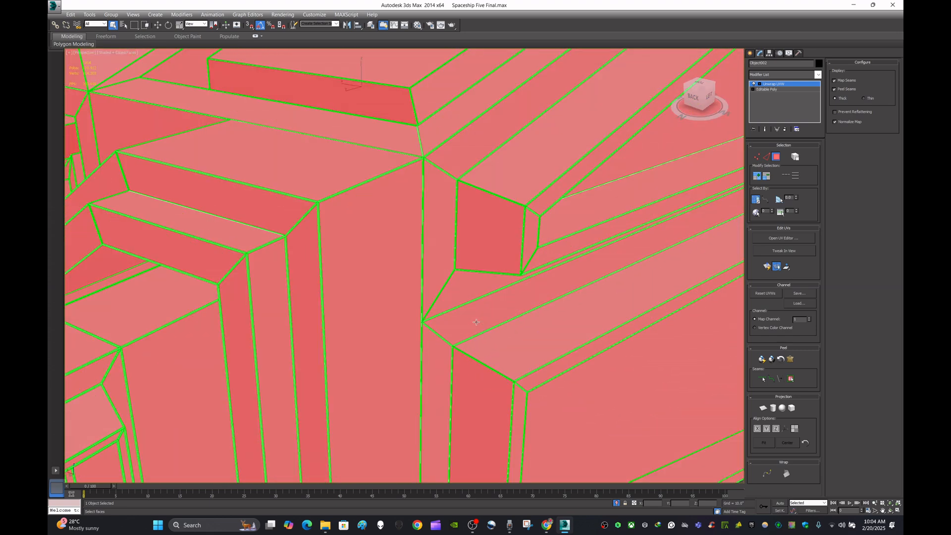
{"action": "middle_click_drag", "start_coordinate": [429, 280], "coordinate": [548, 369]}
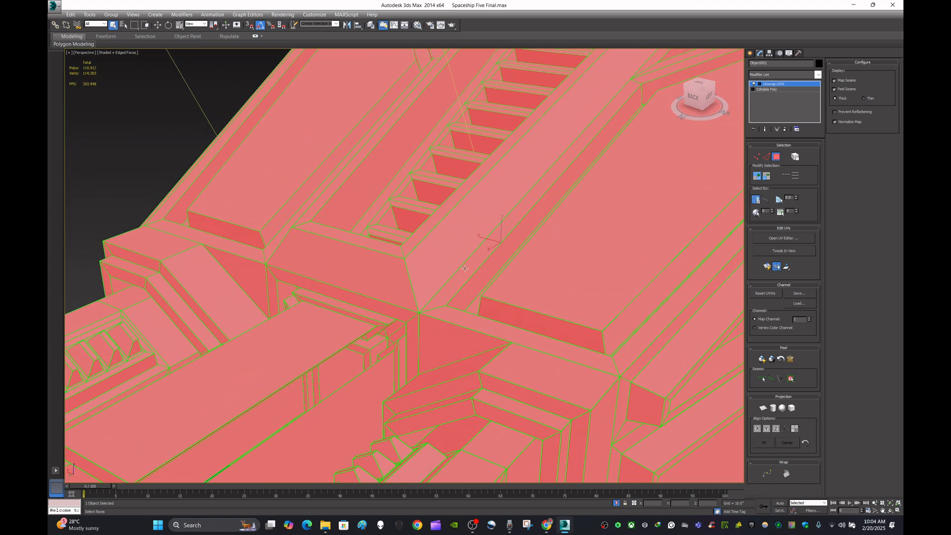
{"action": "middle_click_drag", "start_coordinate": [460, 249], "coordinate": [492, 374]}
{"action": "scroll", "coordinate": [510, 253], "scroll_direction": "down", "scroll_amount": 2}
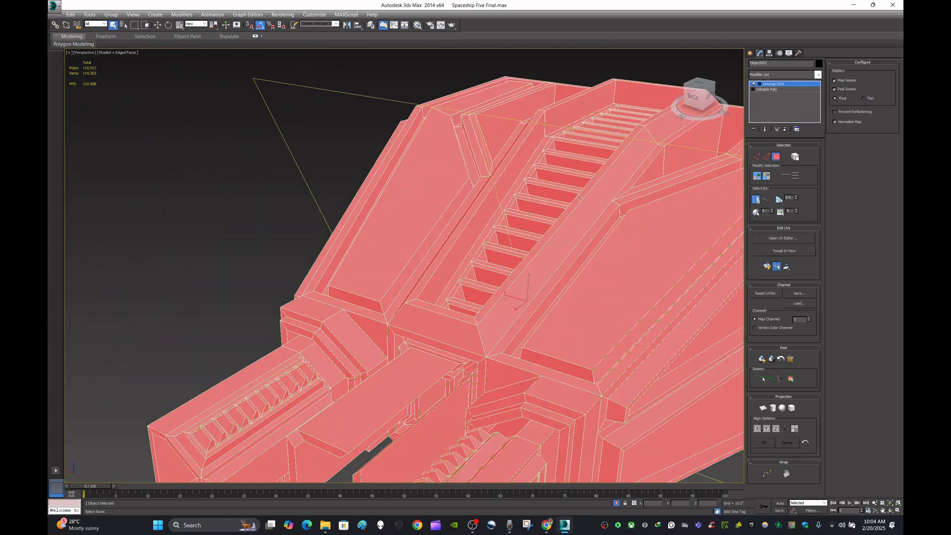
{"action": "scroll", "coordinate": [501, 246], "scroll_direction": "up", "scroll_amount": 5}
{"action": "scroll", "coordinate": [489, 211], "scroll_direction": "down", "scroll_amount": 5}
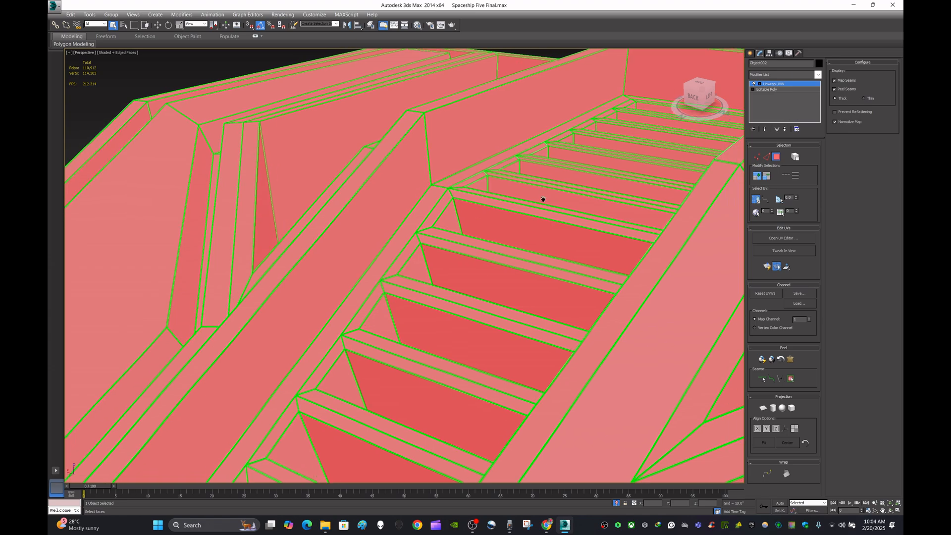
{"action": "scroll", "coordinate": [550, 240], "scroll_direction": "down", "scroll_amount": 8}
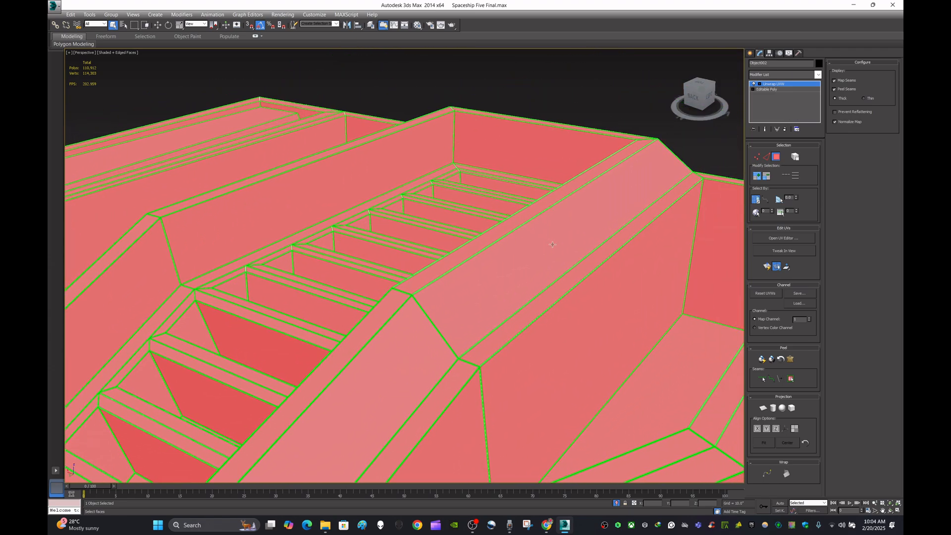
{"action": "scroll", "coordinate": [549, 249], "scroll_direction": "down", "scroll_amount": 6}
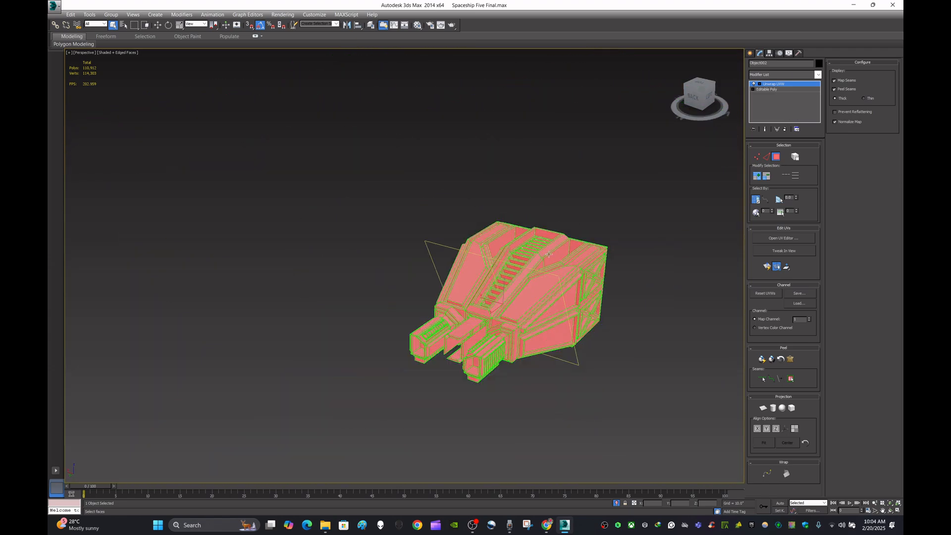
{"action": "middle_click_drag", "start_coordinate": [549, 248], "coordinate": [522, 254]}
{"action": "middle_click_drag", "start_coordinate": [544, 303], "coordinate": [495, 304], "text": "alt"}
{"action": "scroll", "coordinate": [494, 304], "scroll_direction": "up", "scroll_amount": 6}
{"action": "scroll", "coordinate": [494, 305], "scroll_direction": "down", "scroll_amount": 6}
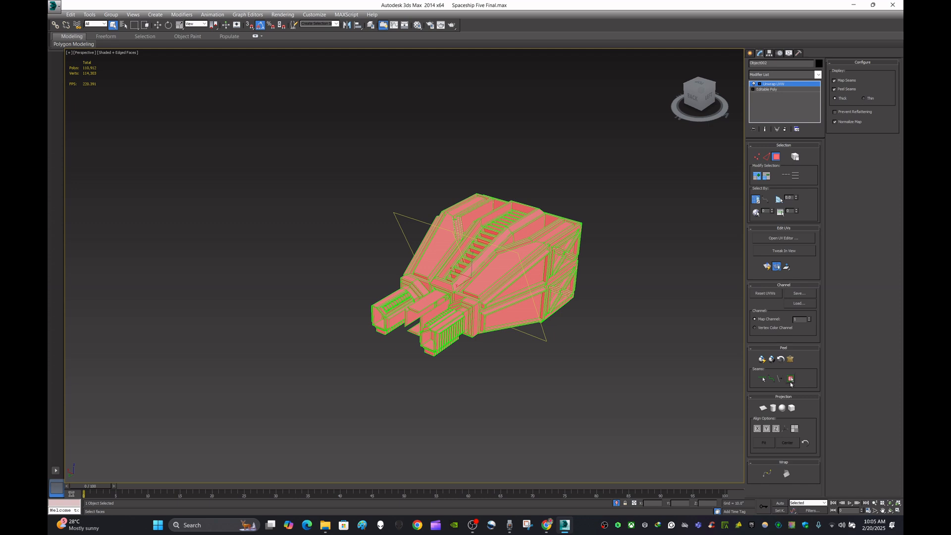
{"action": "left_click", "coordinate": [793, 238]}
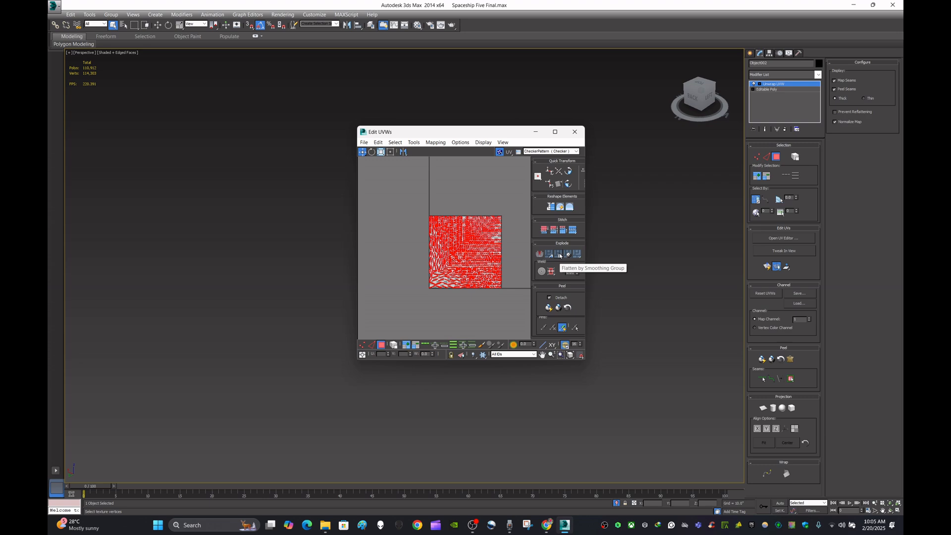
- Inspect the packed UV layout of the nose in an enlarged UV editor, then close the editor
{"action": "left_click", "coordinate": [574, 132]}
{"action": "scroll", "coordinate": [515, 287], "scroll_direction": "up", "scroll_amount": 5}
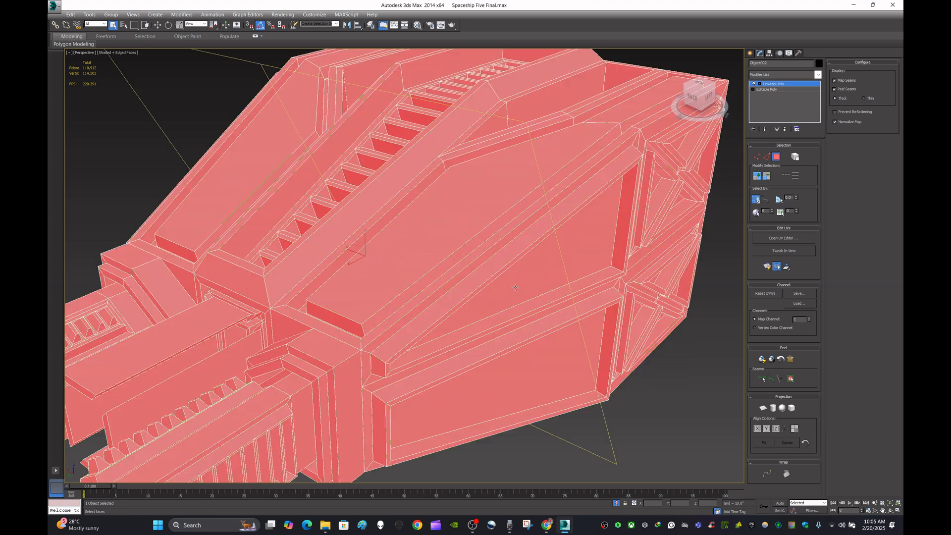
{"action": "scroll", "coordinate": [472, 207], "scroll_direction": "down", "scroll_amount": 5}
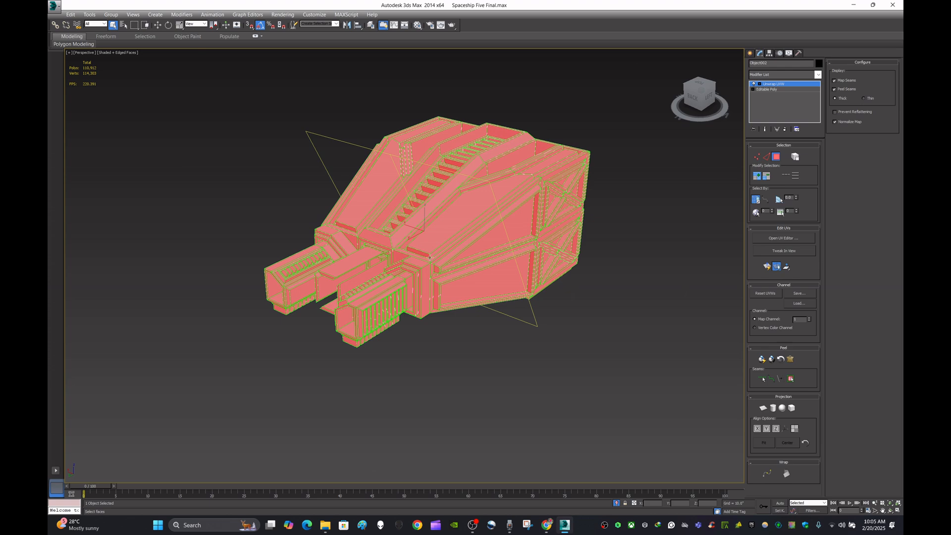
{"action": "scroll", "coordinate": [433, 252], "scroll_direction": "up", "scroll_amount": 3}
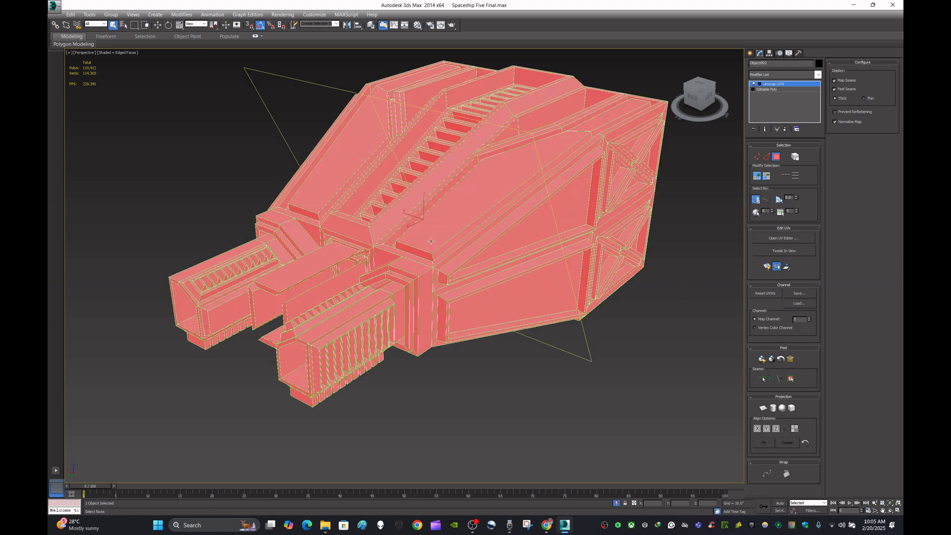
{"action": "scroll", "coordinate": [450, 226], "scroll_direction": "down", "scroll_amount": 3}
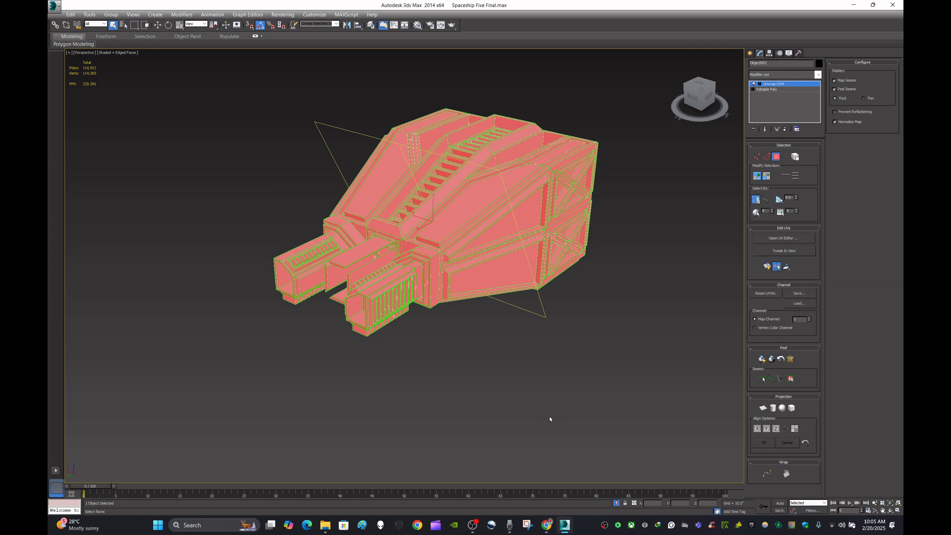
{"action": "left_click", "coordinate": [791, 243]}
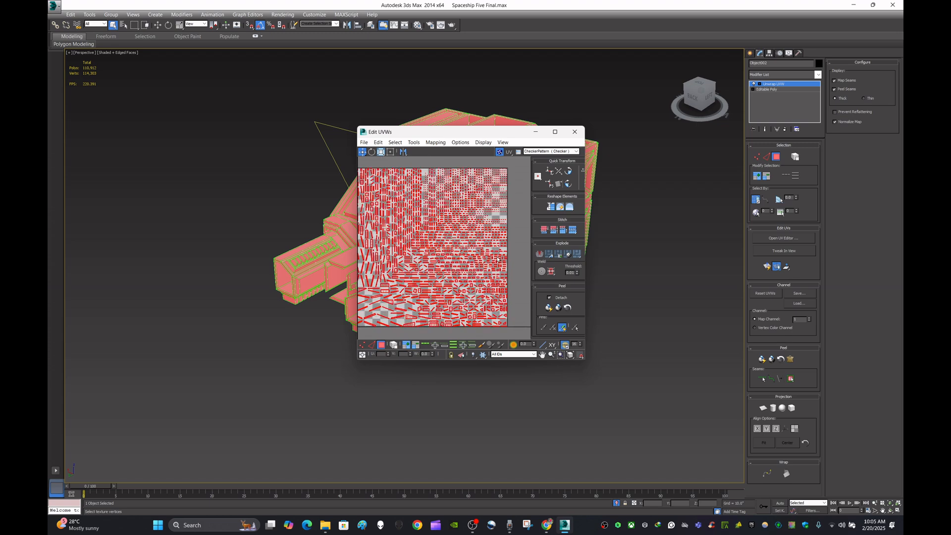
{"action": "left_click", "coordinate": [556, 132]}
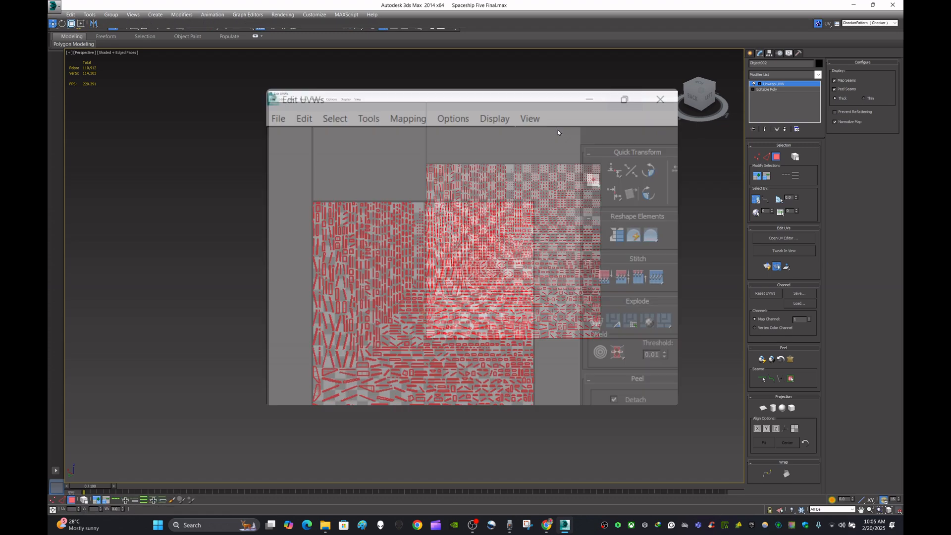
{"action": "scroll", "coordinate": [488, 281], "scroll_direction": "up", "scroll_amount": 2}
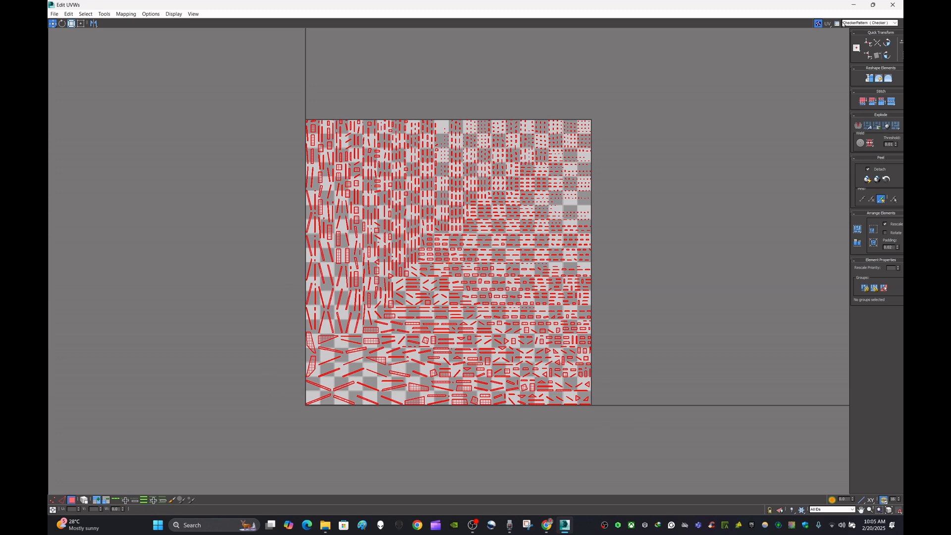
{"action": "left_click", "coordinate": [872, 5]}
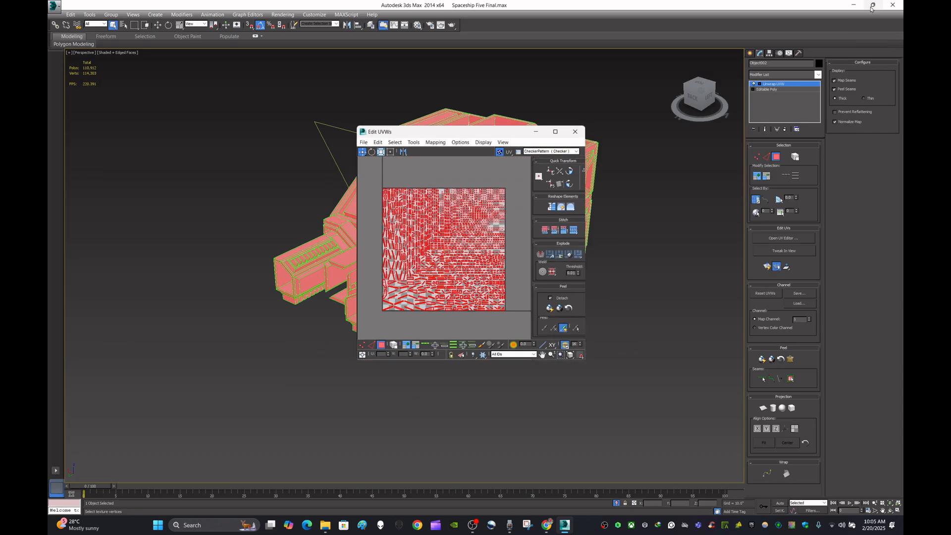
{"action": "left_click", "coordinate": [573, 131]}
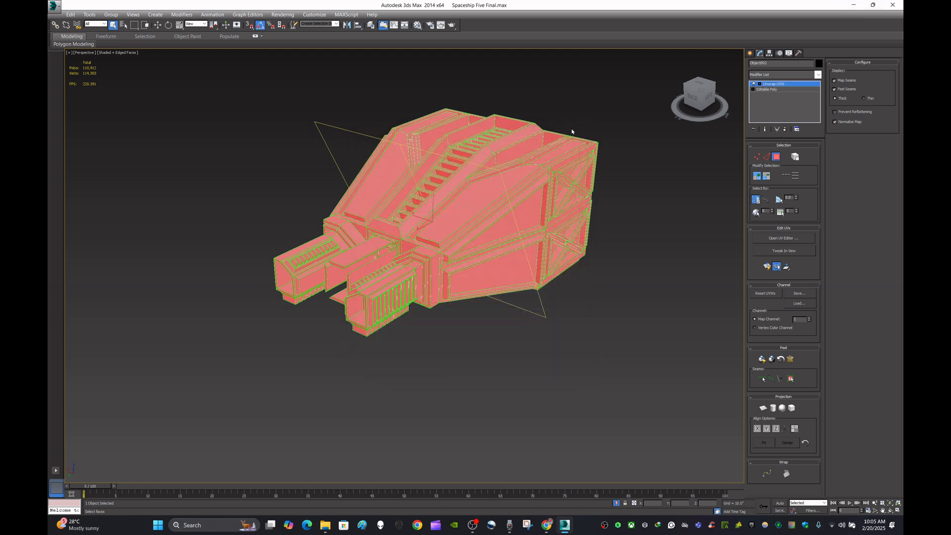
- Convert the unwrapped nose object to an Editable Poly
{"action": "right_click", "coordinate": [544, 175]}
{"action": "mouse_move", "coordinate": [589, 253]}
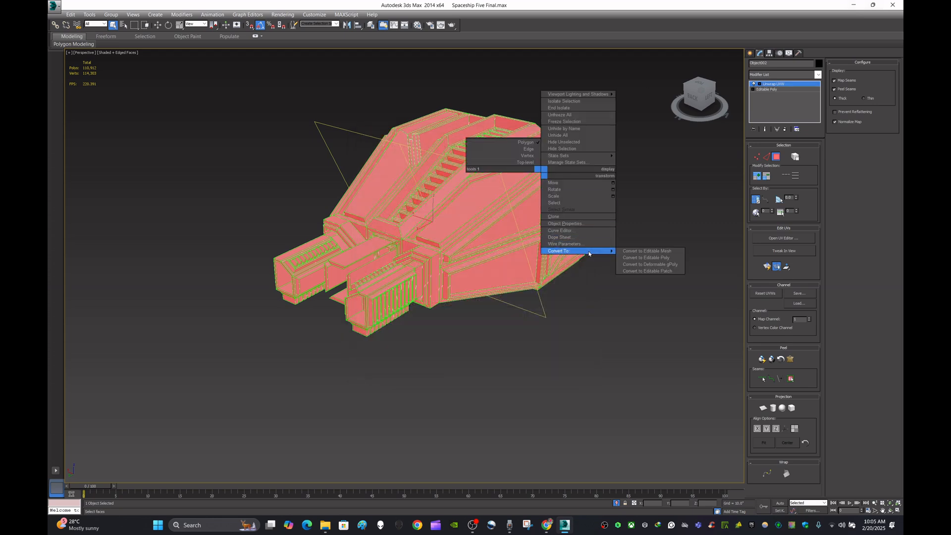
{"action": "left_click", "coordinate": [665, 258]}
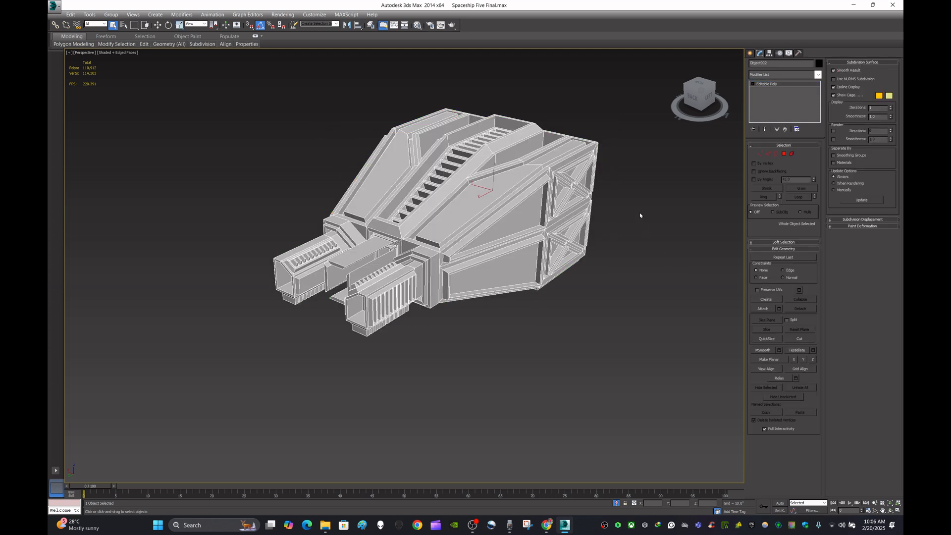
- Orbit and zoom around the converted nose model to inspect it
{"action": "middle_click_drag", "start_coordinate": [648, 194], "coordinate": [624, 232]}
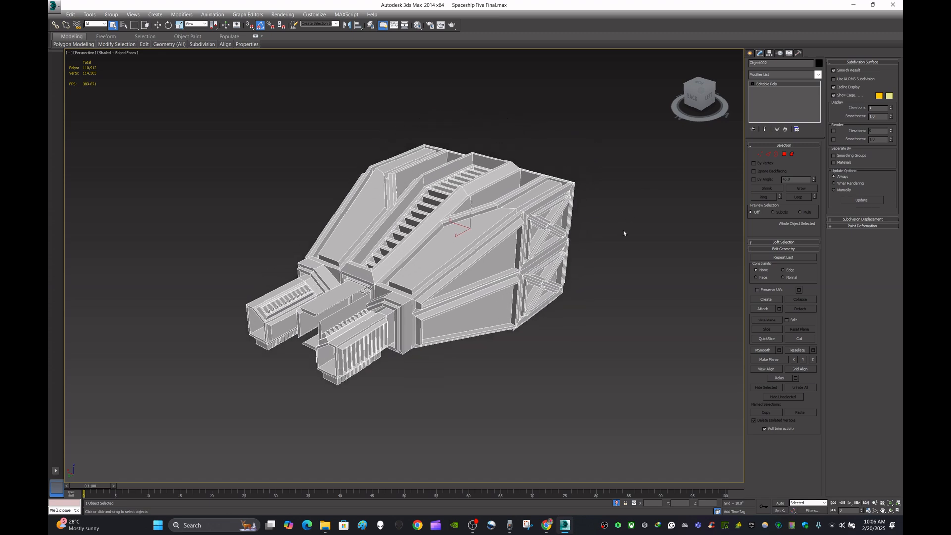
{"action": "scroll", "coordinate": [504, 219], "scroll_direction": "up", "scroll_amount": 3}
{"action": "scroll", "coordinate": [507, 218], "scroll_direction": "down", "scroll_amount": 3}
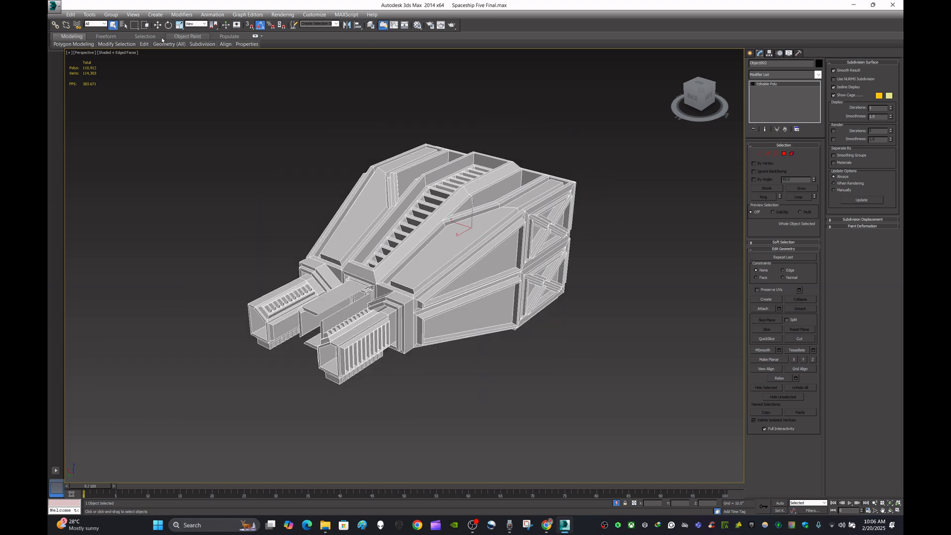
{"action": "left_click", "coordinate": [159, 25]}
{"action": "left_click", "coordinate": [651, 183]}
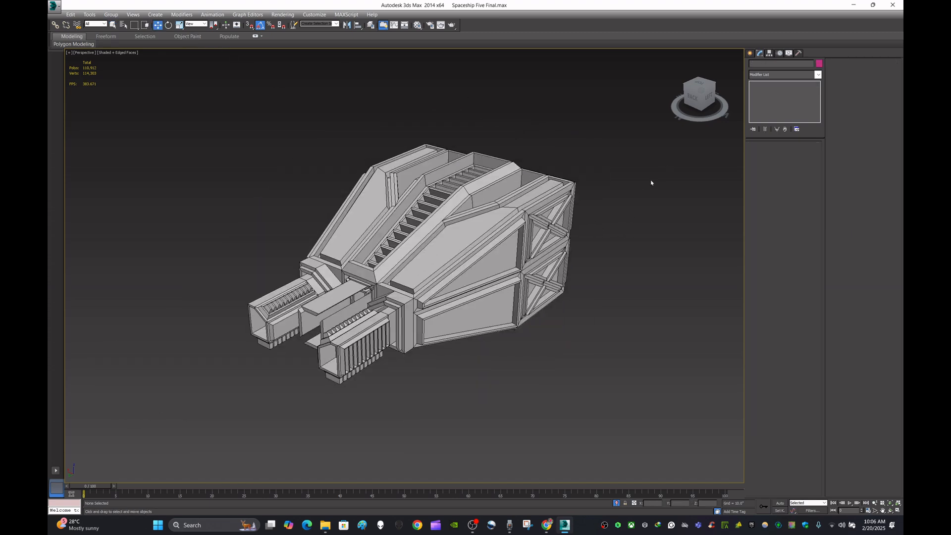
{"action": "left_click", "coordinate": [500, 249]}
{"action": "middle_click_drag", "start_coordinate": [595, 212], "coordinate": [621, 234]}
{"action": "scroll", "coordinate": [516, 261], "scroll_direction": "up", "scroll_amount": 2}
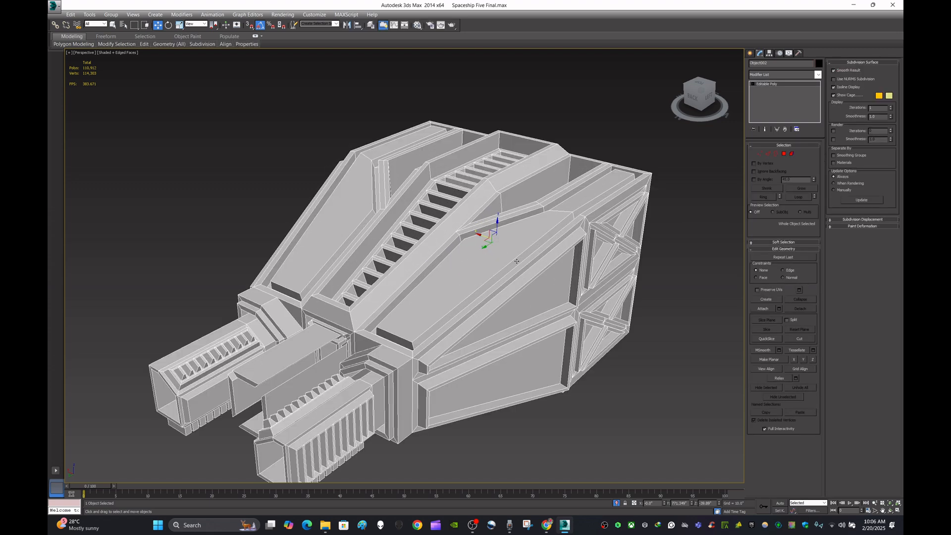
{"action": "scroll", "coordinate": [517, 261], "scroll_direction": "down", "scroll_amount": 4}
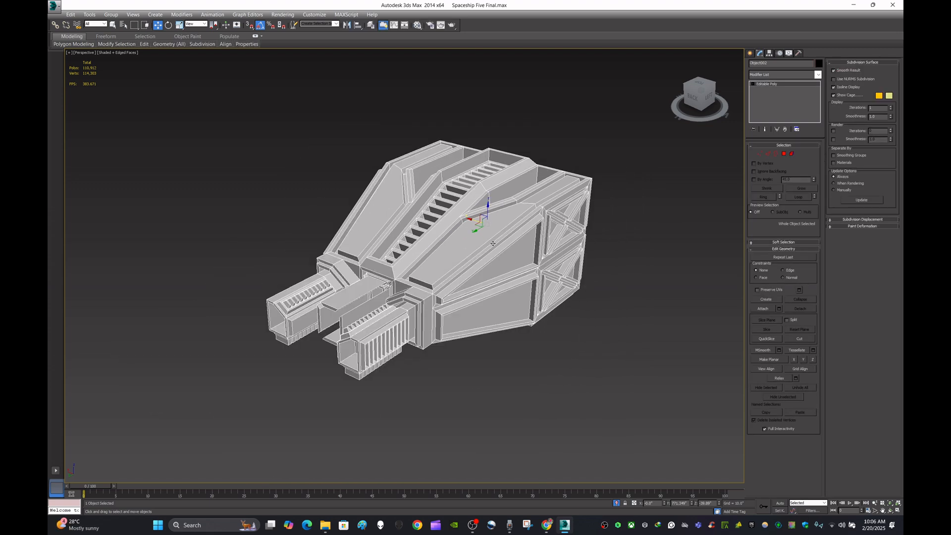
{"action": "scroll", "coordinate": [505, 243], "scroll_direction": "up", "scroll_amount": 2}
{"action": "scroll", "coordinate": [518, 237], "scroll_direction": "up", "scroll_amount": 1}
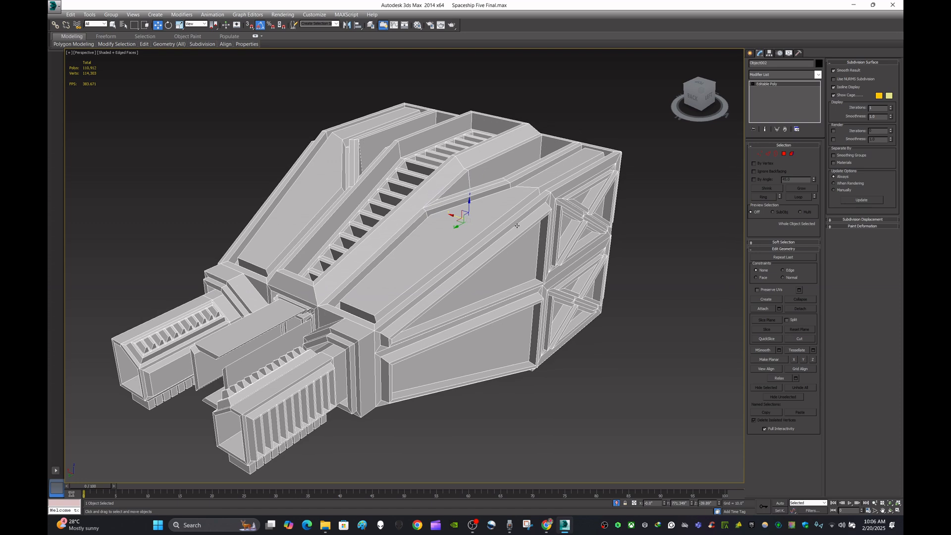
{"action": "left_click", "coordinate": [672, 252]}
{"action": "scroll", "coordinate": [670, 254], "scroll_direction": "down", "scroll_amount": 3}
{"action": "scroll", "coordinate": [640, 255], "scroll_direction": "up", "scroll_amount": 4}
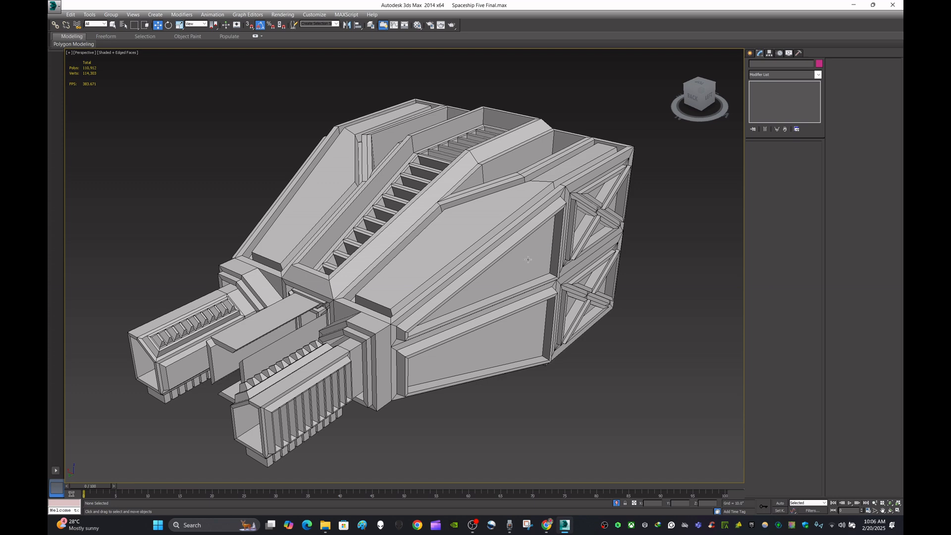
{"action": "scroll", "coordinate": [529, 248], "scroll_direction": "down", "scroll_amount": 3}
{"action": "scroll", "coordinate": [561, 240], "scroll_direction": "up", "scroll_amount": 1}
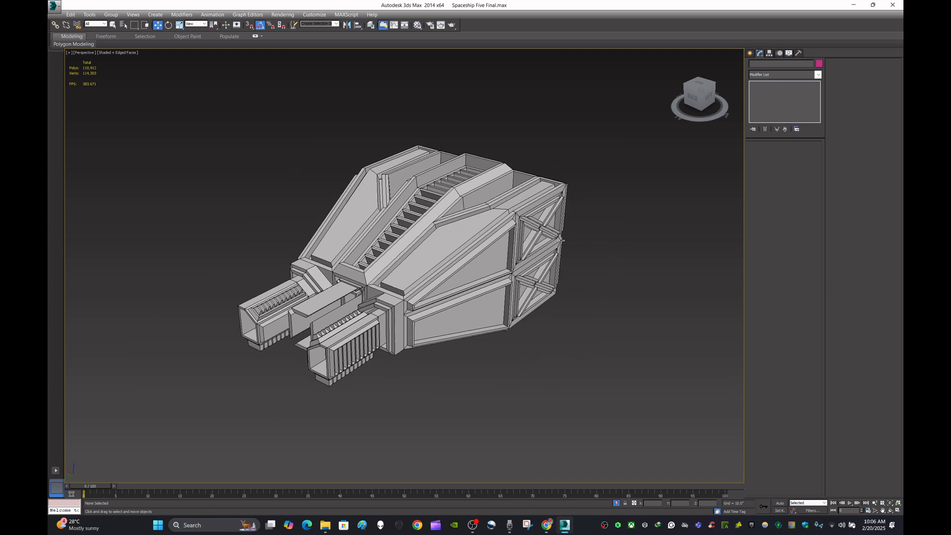
{"action": "scroll", "coordinate": [562, 240], "scroll_direction": "up", "scroll_amount": 3}
{"action": "scroll", "coordinate": [579, 239], "scroll_direction": "down", "scroll_amount": 4}
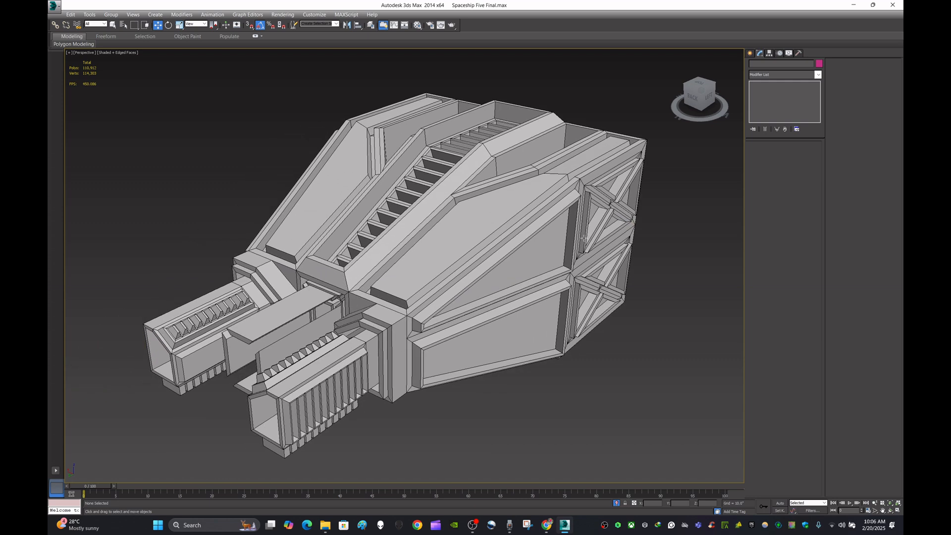
- Rename the nose object as Head and keep it selected
{"action": "left_click", "coordinate": [573, 241]}
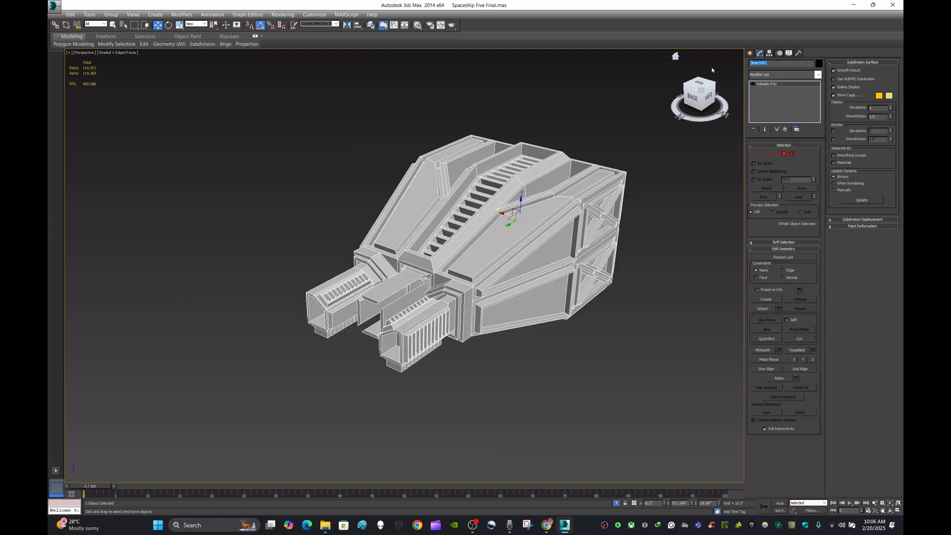
{"action": "key", "text": "BackSpace"}
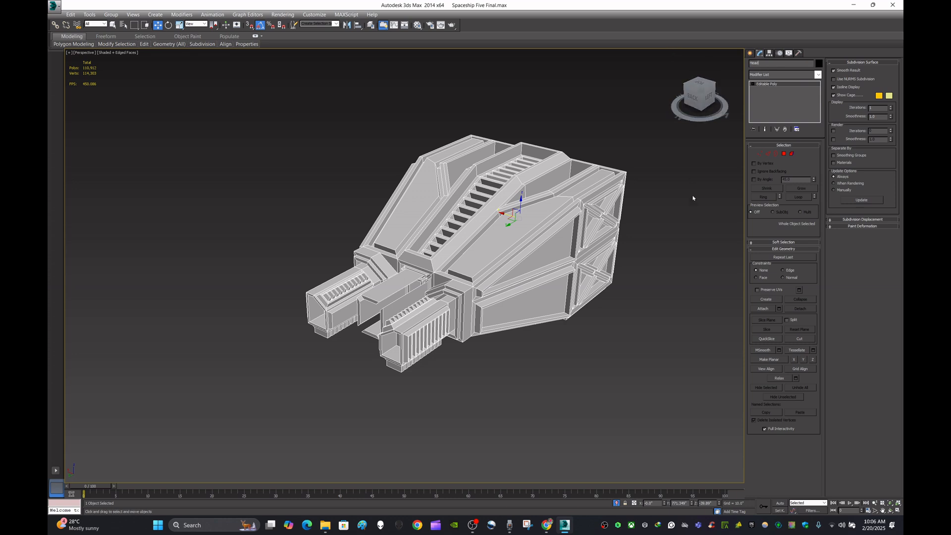
{"action": "left_click", "coordinate": [683, 210]}
{"action": "left_click", "coordinate": [545, 232]}
- Export the selected nose to the Desktop as an Autodesk FBX file named Head
{"action": "left_click", "coordinate": [54, 6]}
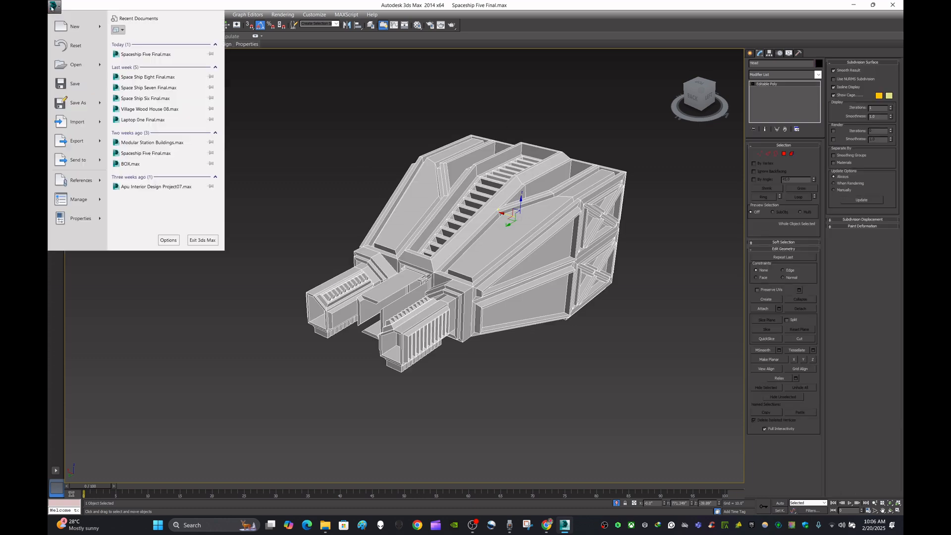
{"action": "mouse_move", "coordinate": [73, 142]}
{"action": "left_click", "coordinate": [164, 75]}
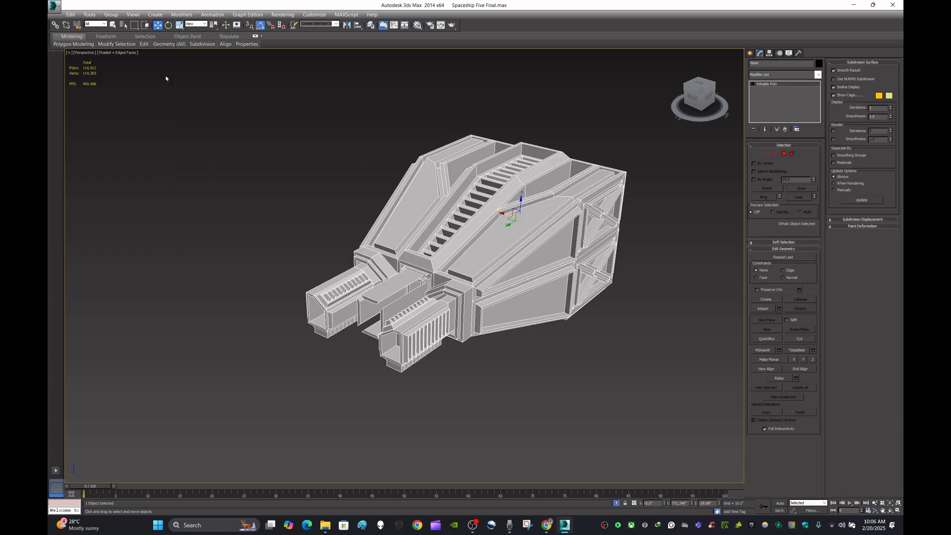
{"action": "left_click", "coordinate": [87, 77]}
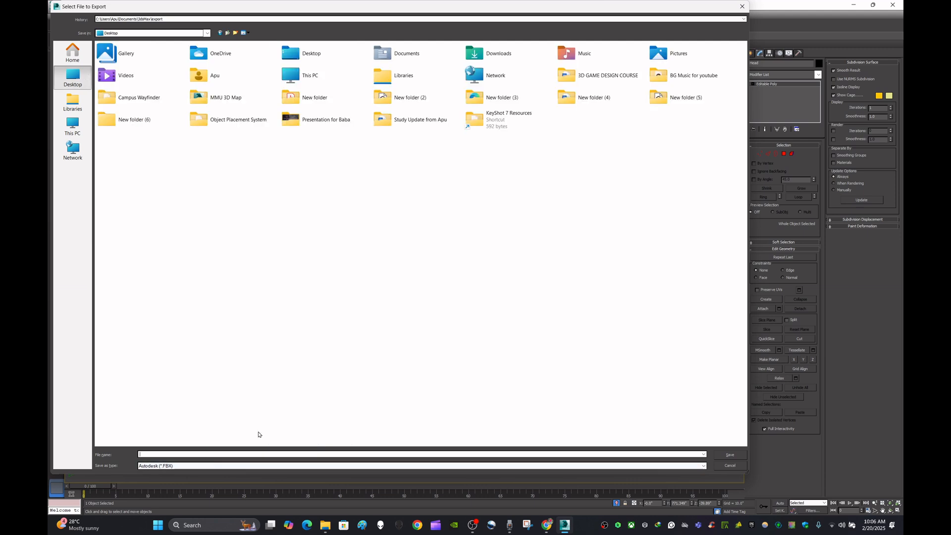
{"action": "type", "text": "Export"}
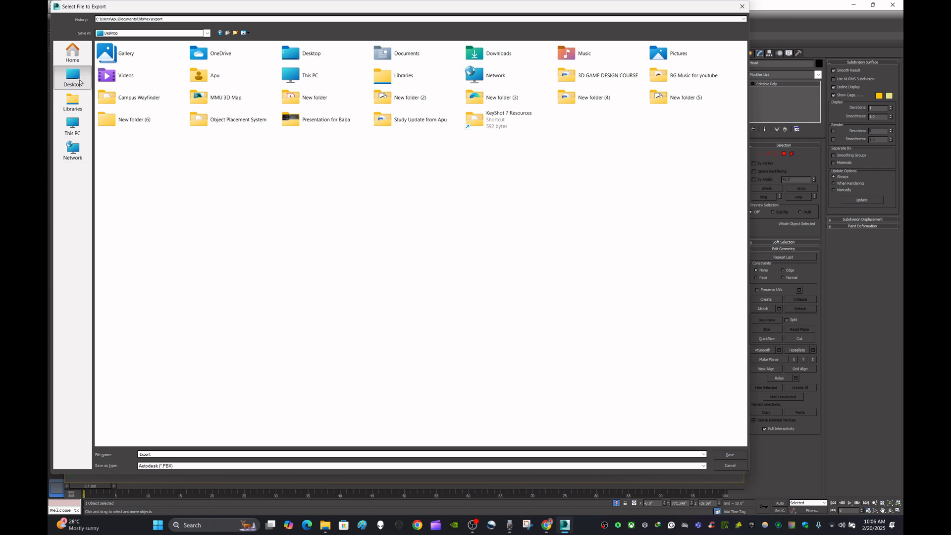
{"action": "double_click", "coordinate": [165, 458]}
{"action": "key", "text": "BackSpace"}
{"action": "type", "text": "Head"}
{"action": "left_click", "coordinate": [730, 455]}
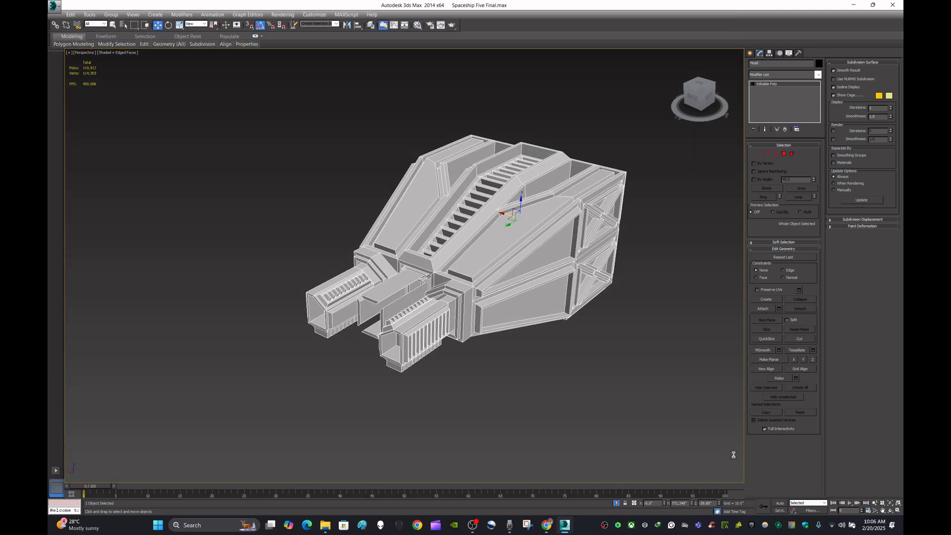
{"action": "left_click", "coordinate": [591, 401]}
{"action": "key", "text": "q"}
{"action": "left_click", "coordinate": [599, 405]}
{"action": "middle_click_drag", "start_coordinate": [633, 339], "coordinate": [562, 378]}
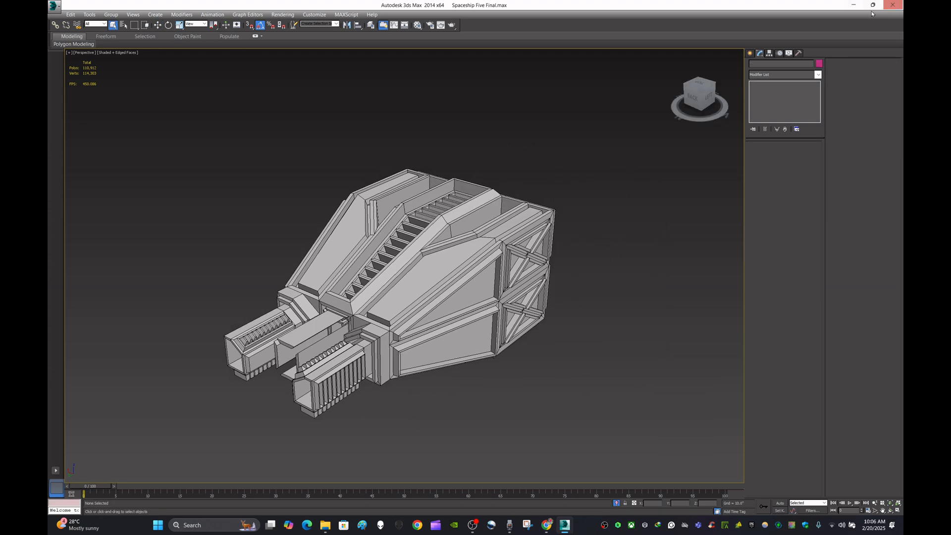
{"action": "left_click", "coordinate": [853, 6]}
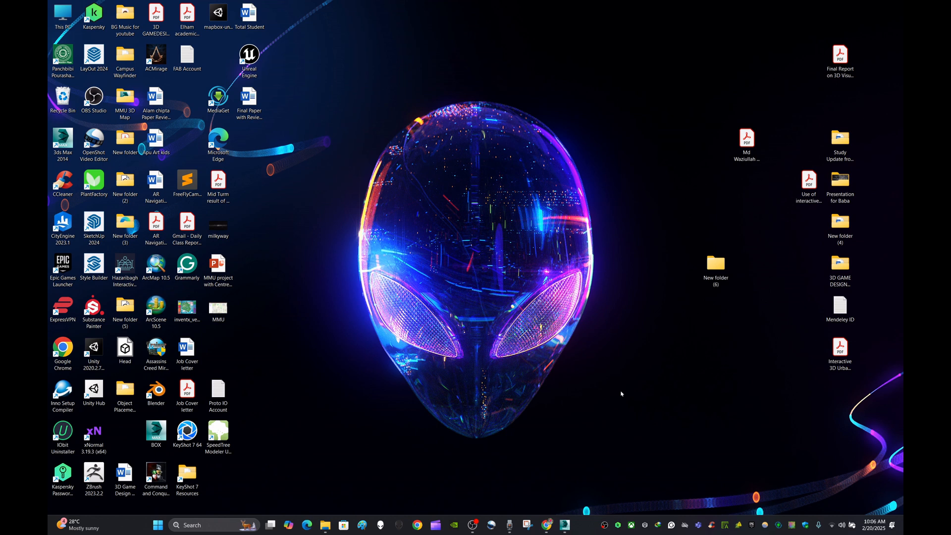